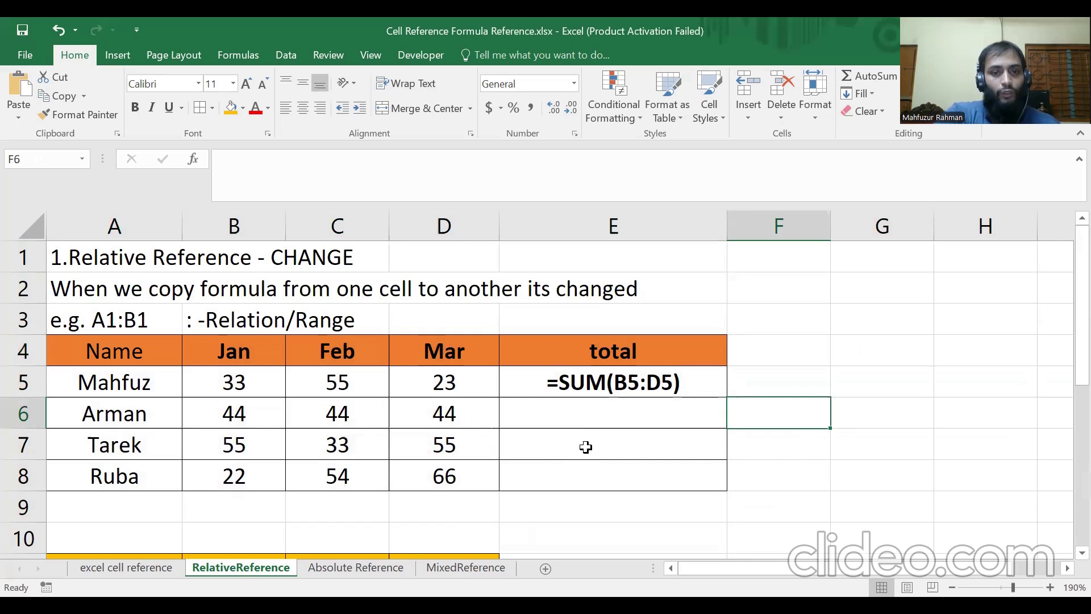
Try to fill the text formula in E5 down through E8, and undo the fill
key("Up")
key("Left")
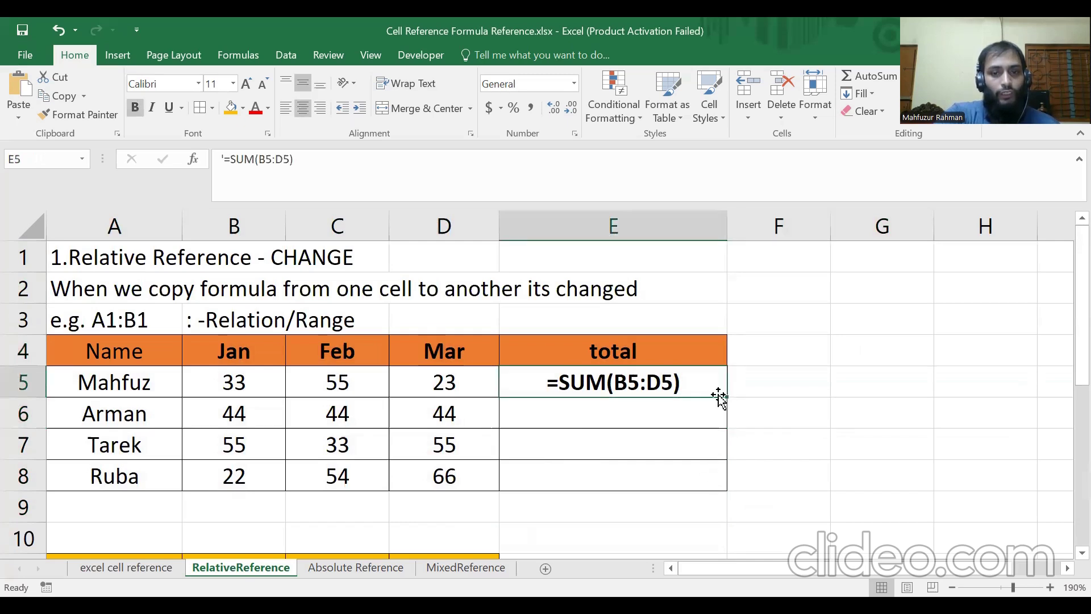
left_click_drag(727, 396, 727, 410)
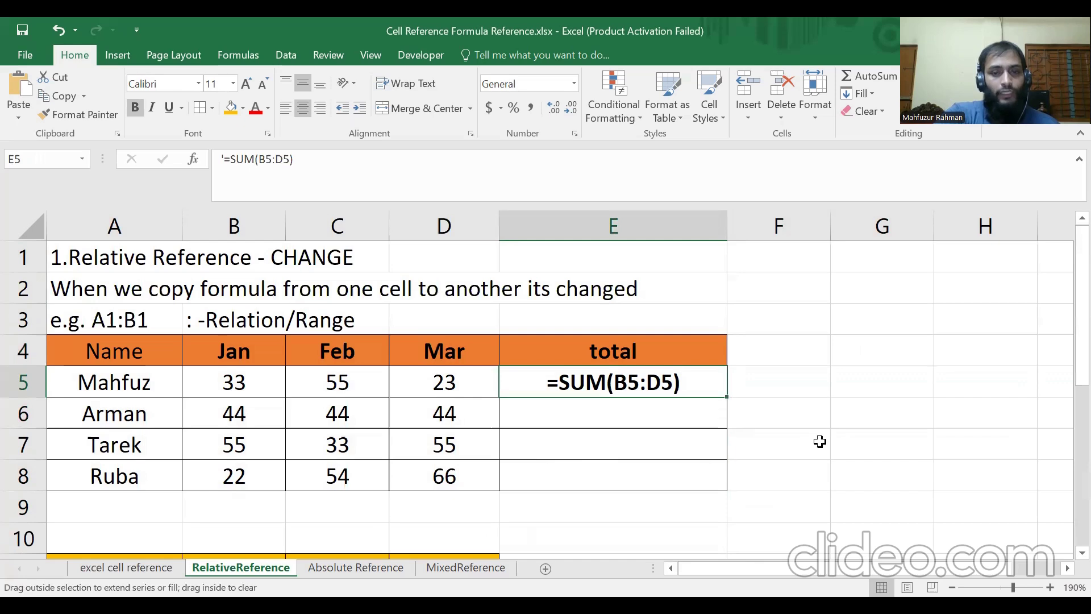
left_click_drag(719, 483, 719, 484)
left_click_drag(624, 413, 623, 473)
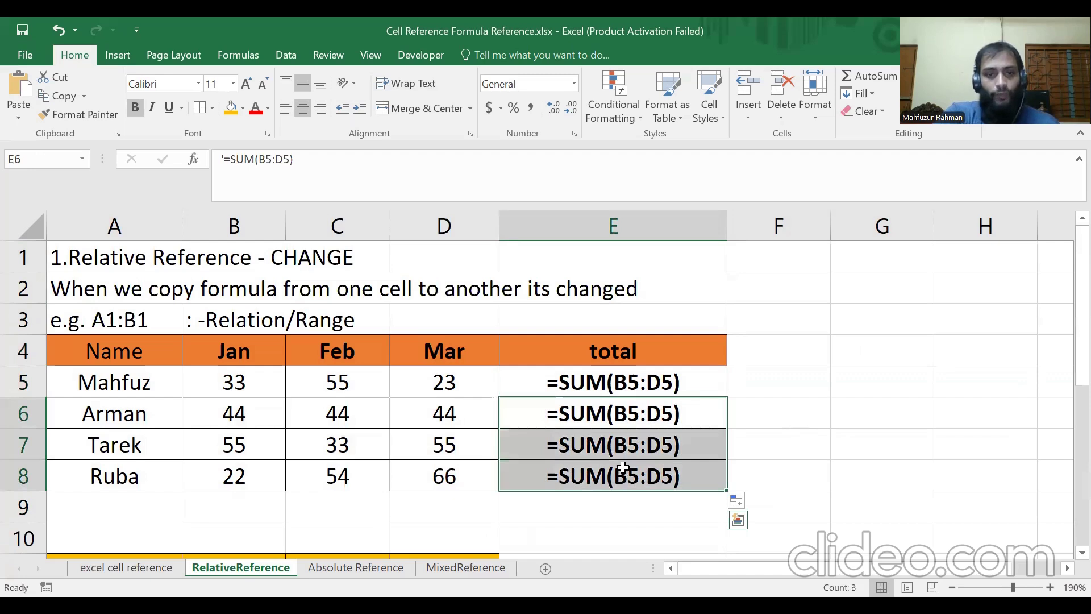
key("ctrl+z")
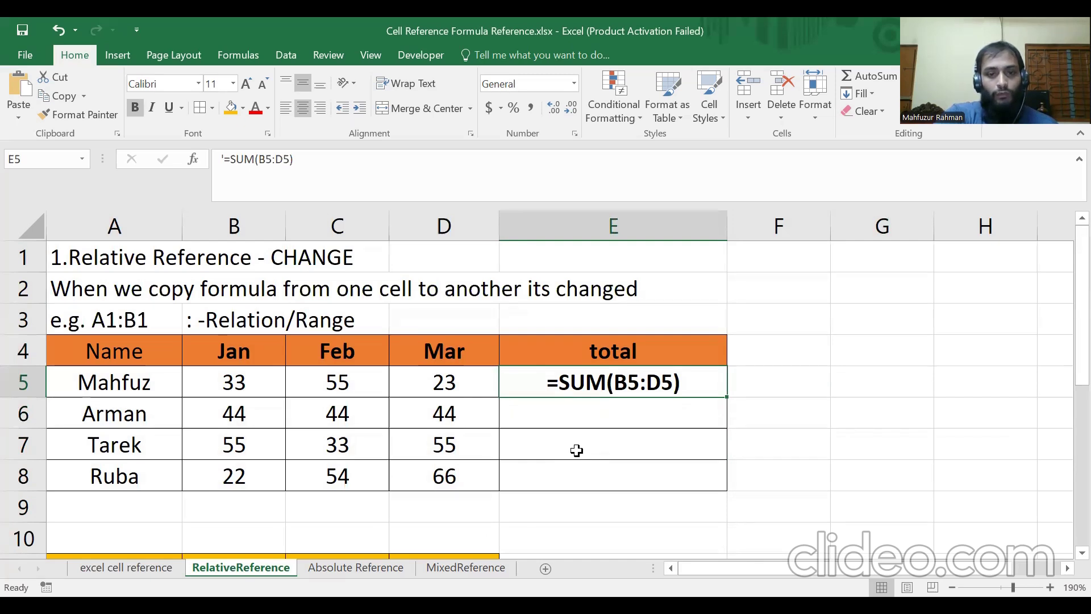
Clear the text formula from cell E5 in the total column
key("Delete")
left_click(625, 441)
key("Up")
key("Up")
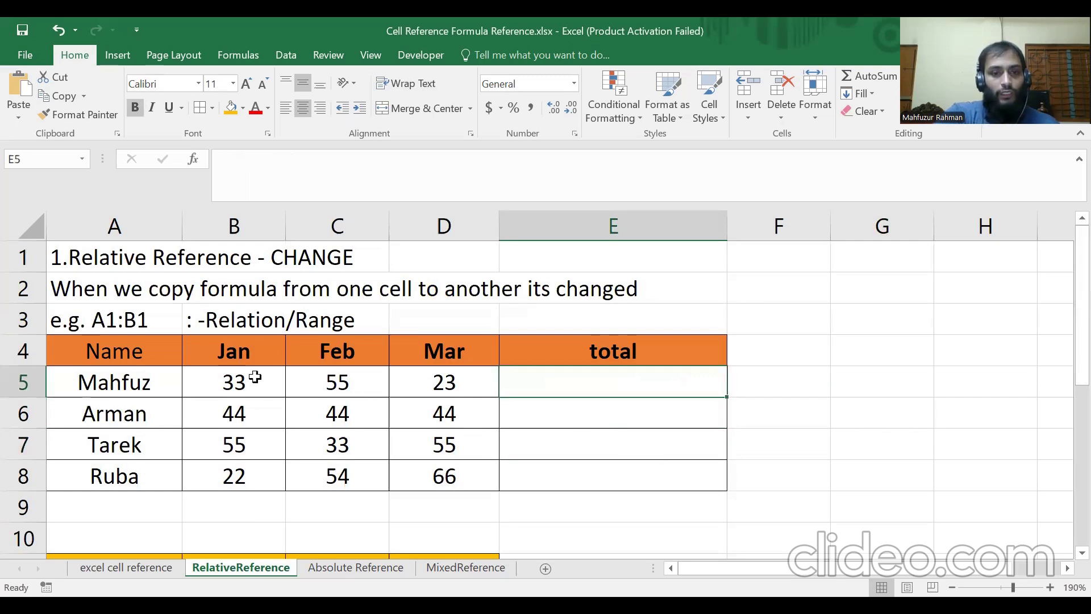
Examine the Jan to Mar values in B5:D5 that make up the first row's total
left_click_drag(231, 376, 395, 378)
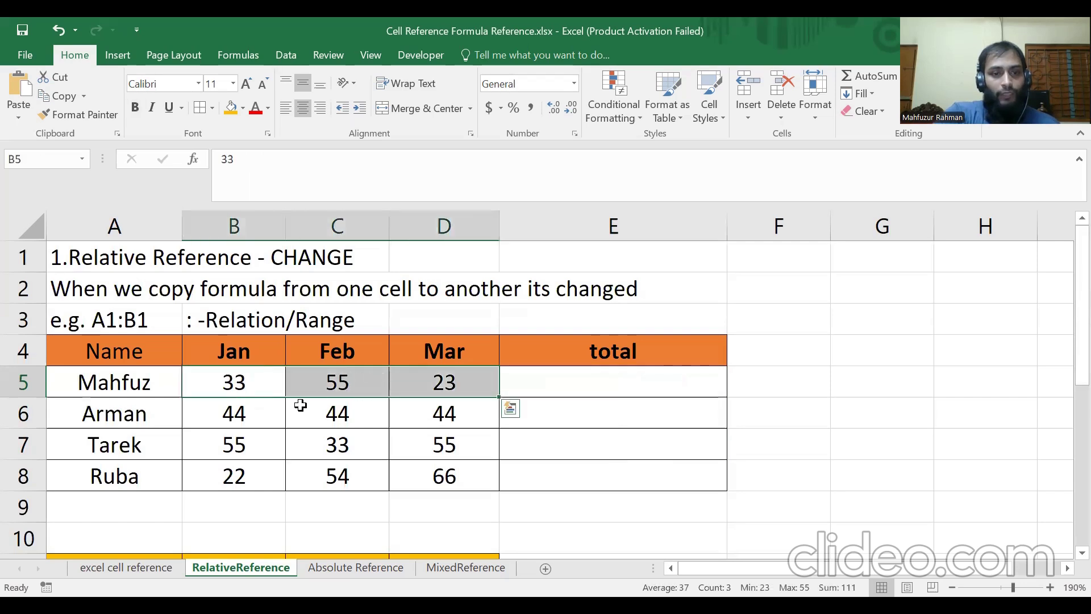
left_click(298, 403)
left_click_drag(220, 373, 395, 378)
key("Right")
key("Right")
key("Right")
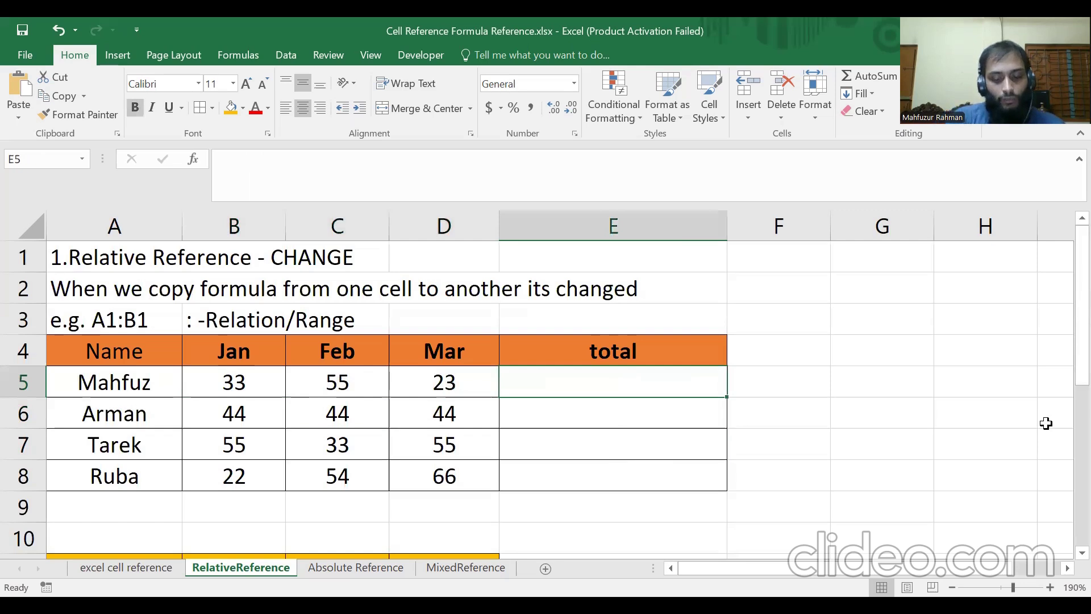
Enter the formula =SUM(B5:D5) in E5 to total the first row's Jan to Mar values
type("=ুজম")
key("BackSpace")
key("BackSpace")
key("BackSpace")
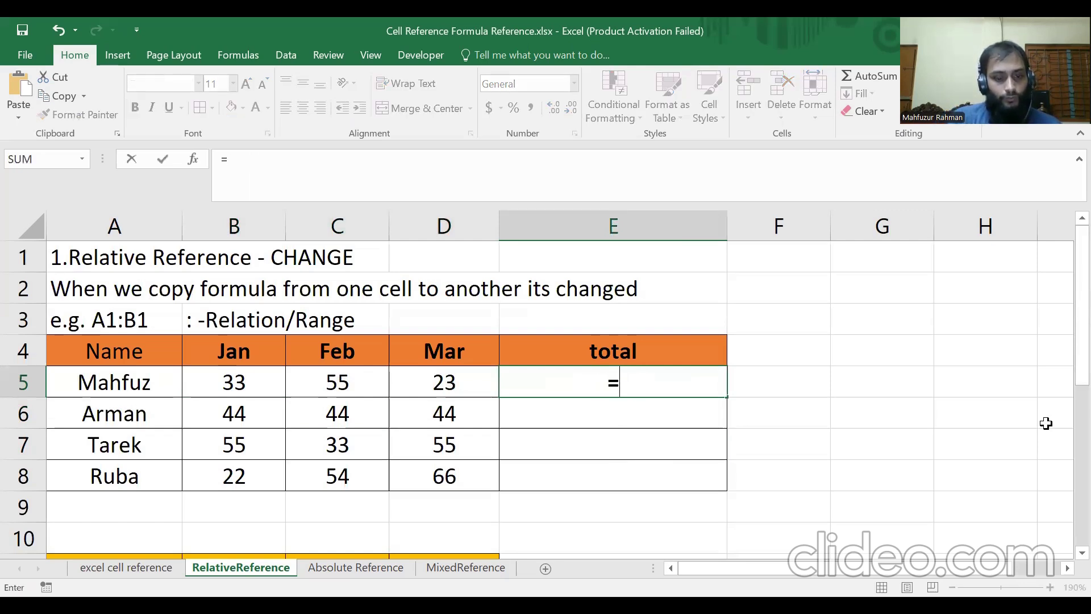
type("s")
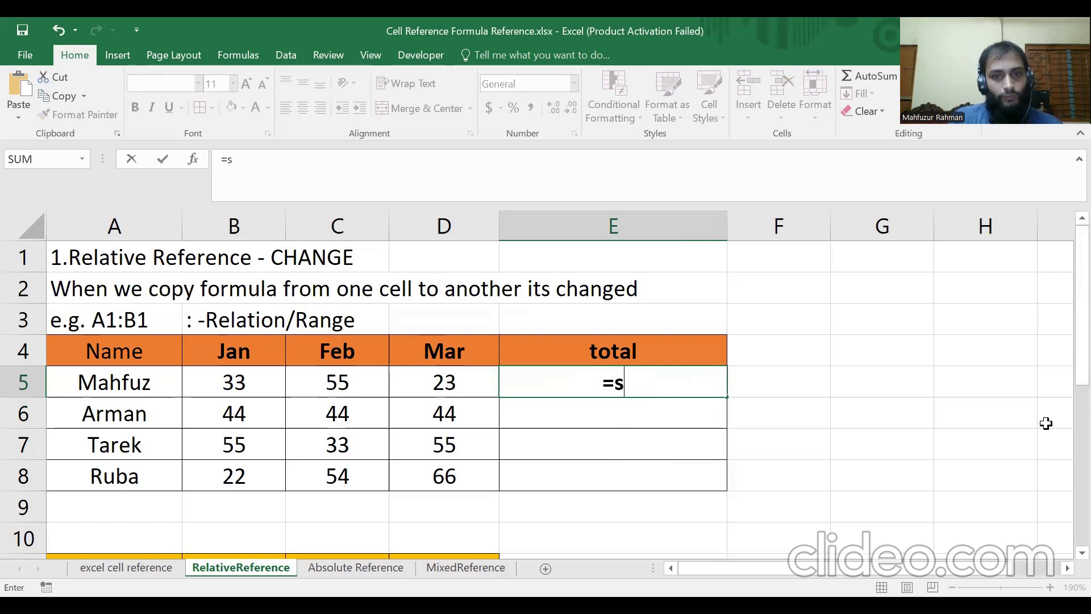
type("um(")
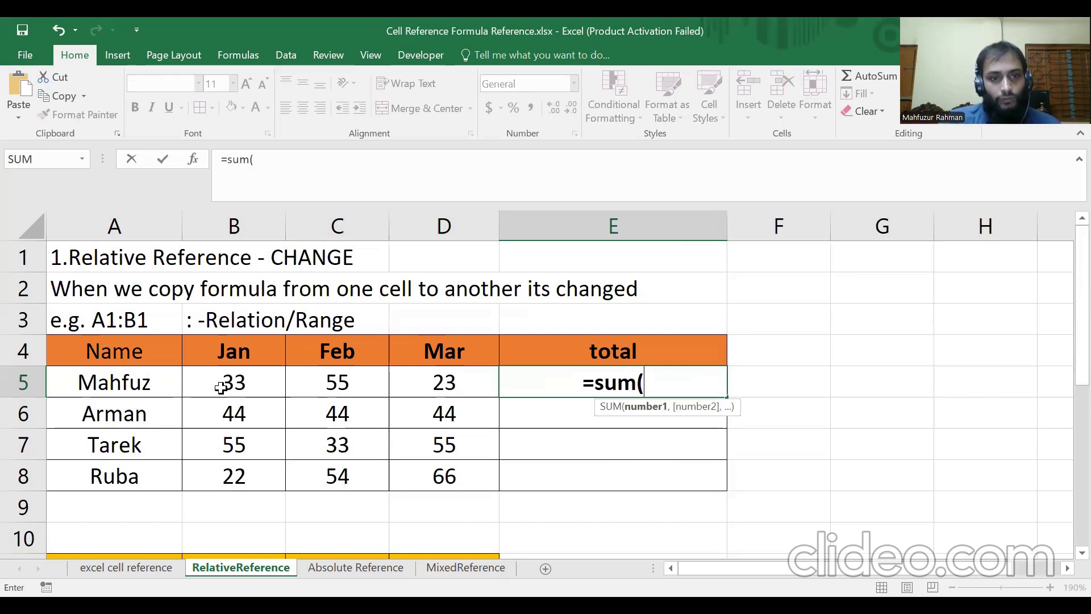
left_click(226, 384)
key("shift+Right")
key("shift+Right")
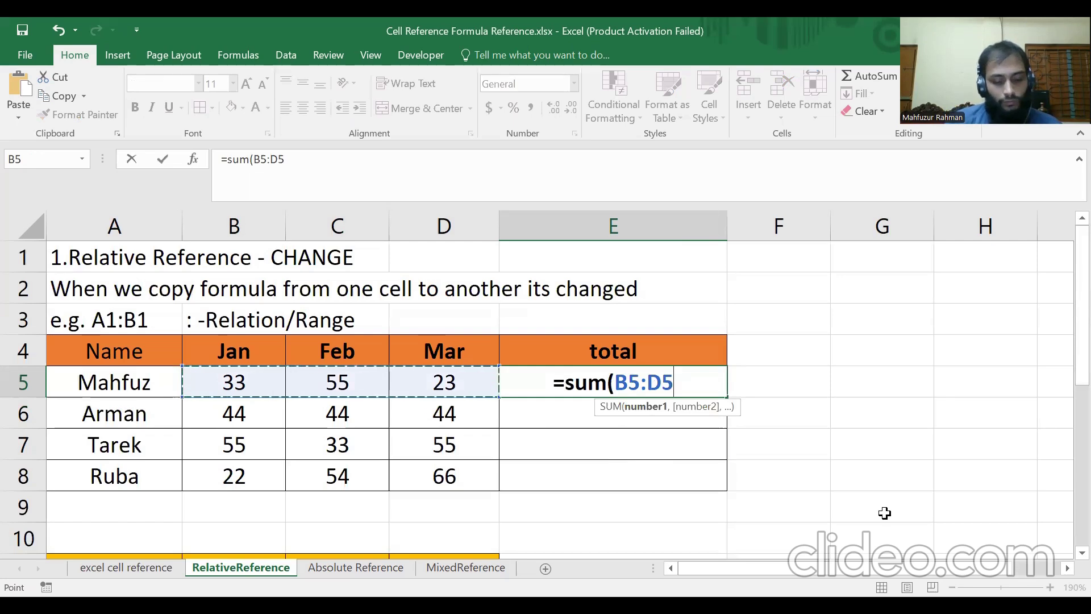
type(")")
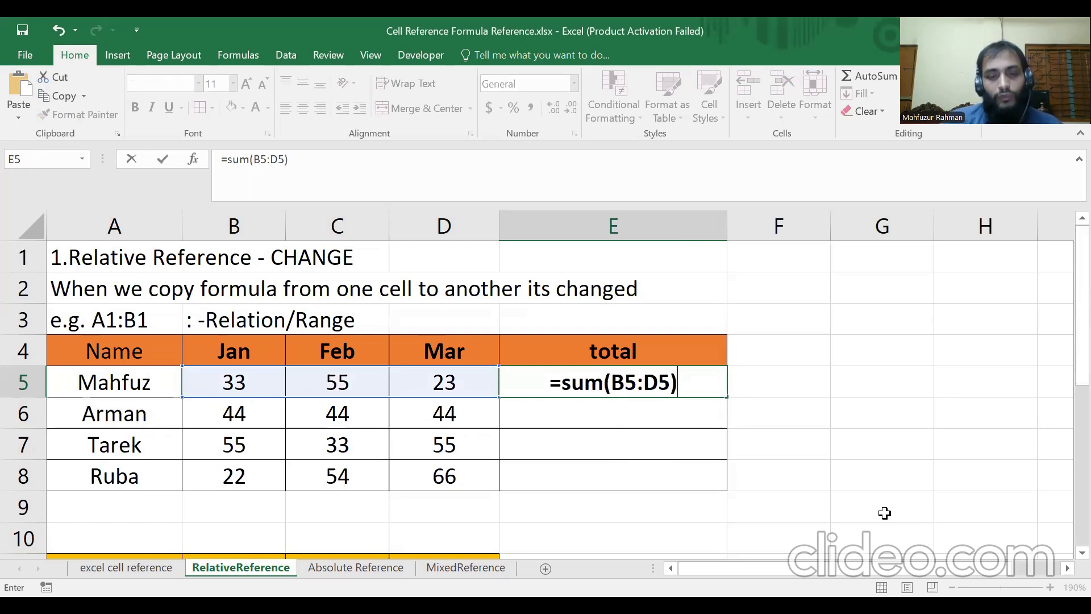
key("Return")
key("Up")
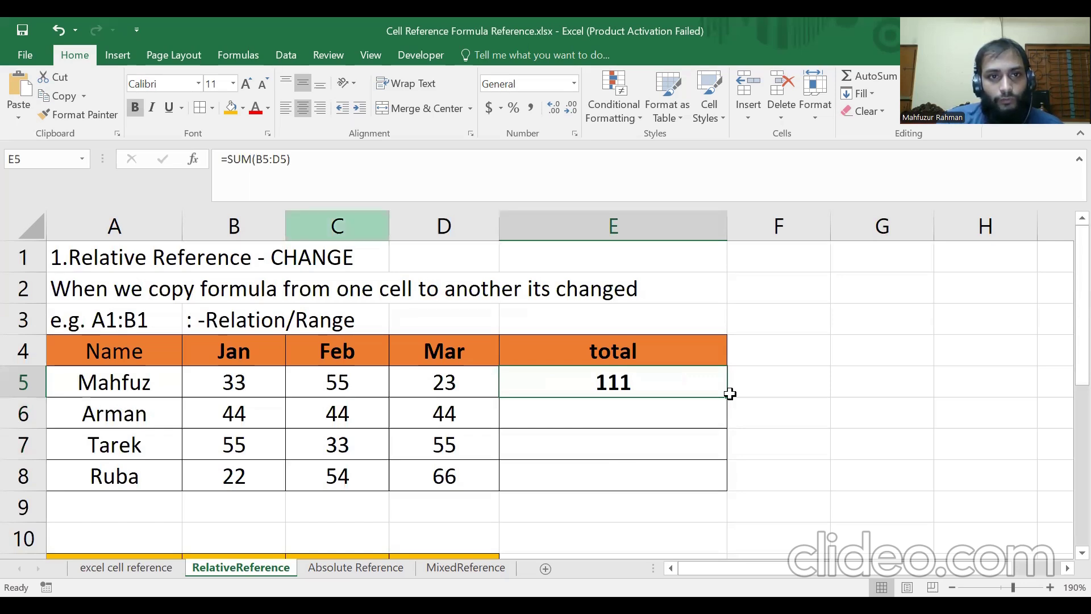
Fill the SUM formula from E5 down through E8 and select the copied formula in E6
left_click(517, 170)
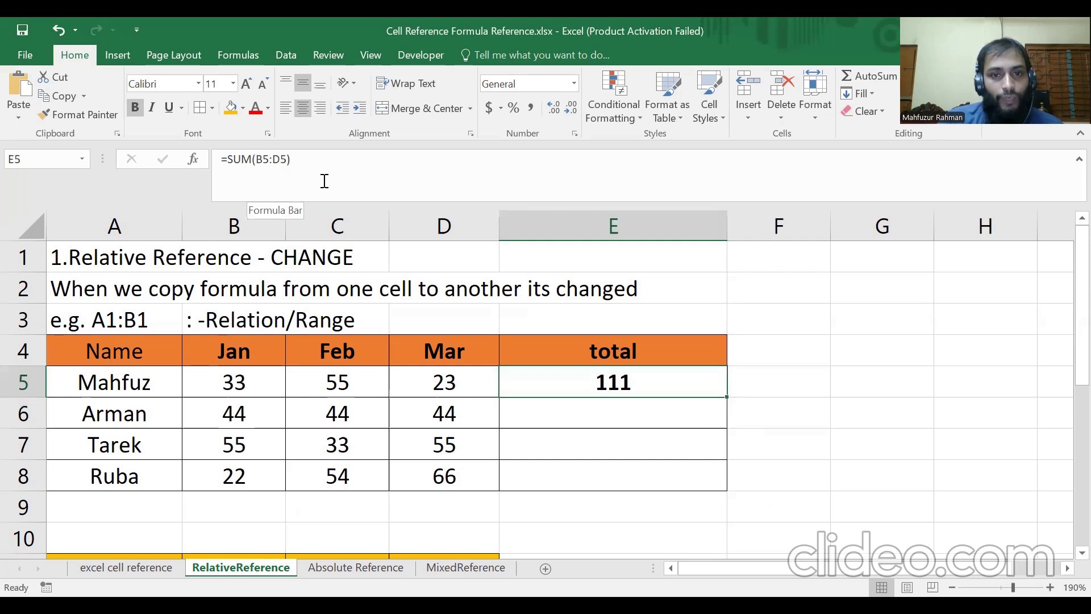
left_click_drag(725, 397, 723, 482)
key("Down")
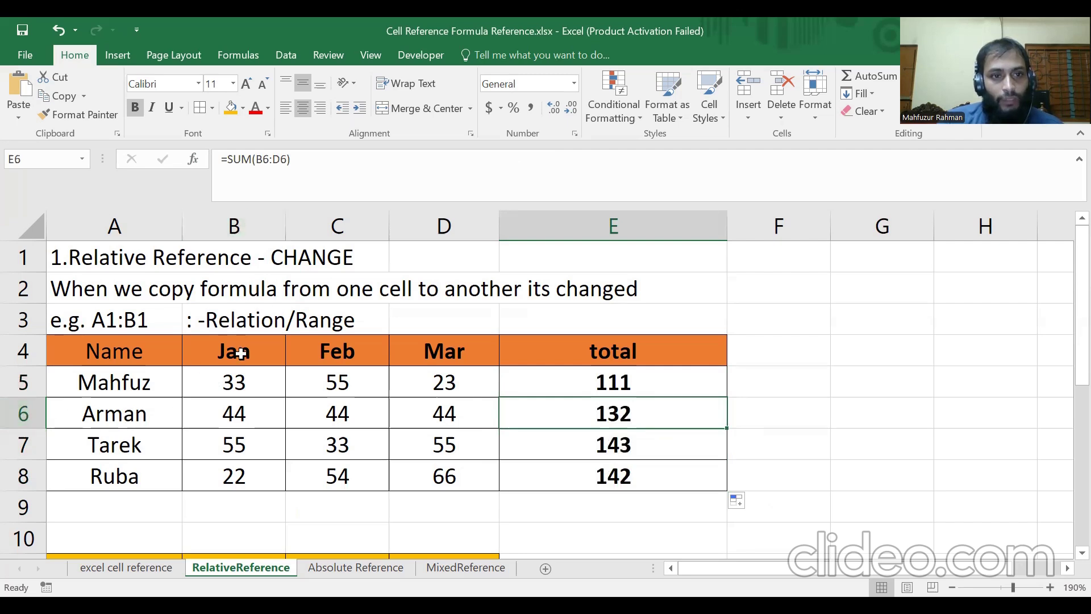
Examine how column B and rows 5 and 6 form the cell addresses used in the copied SUM formulas
left_click(247, 219)
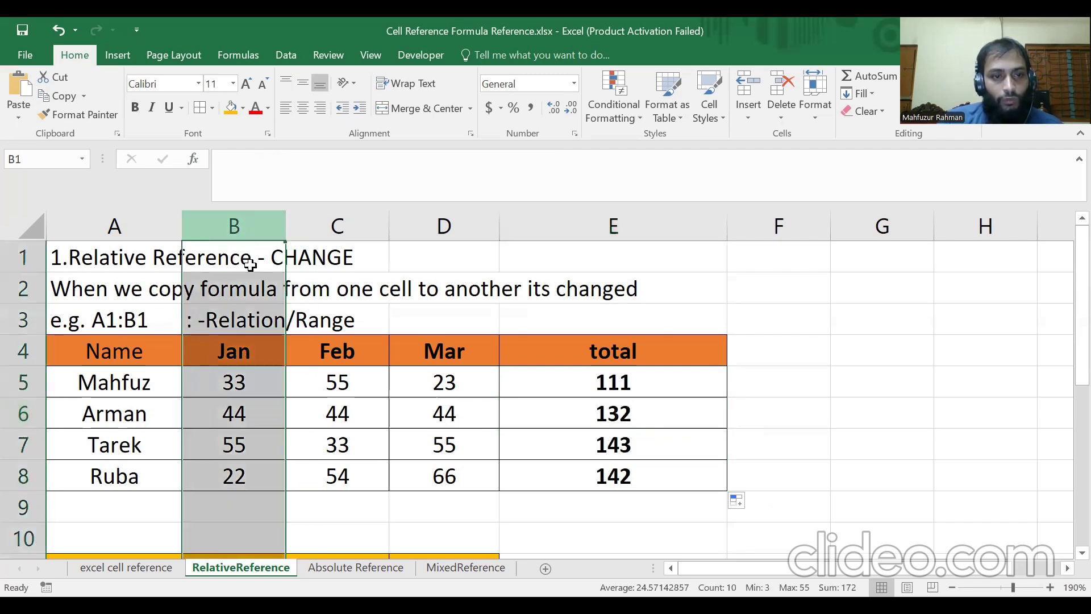
left_click(240, 412)
left_click(19, 410)
left_click(246, 412)
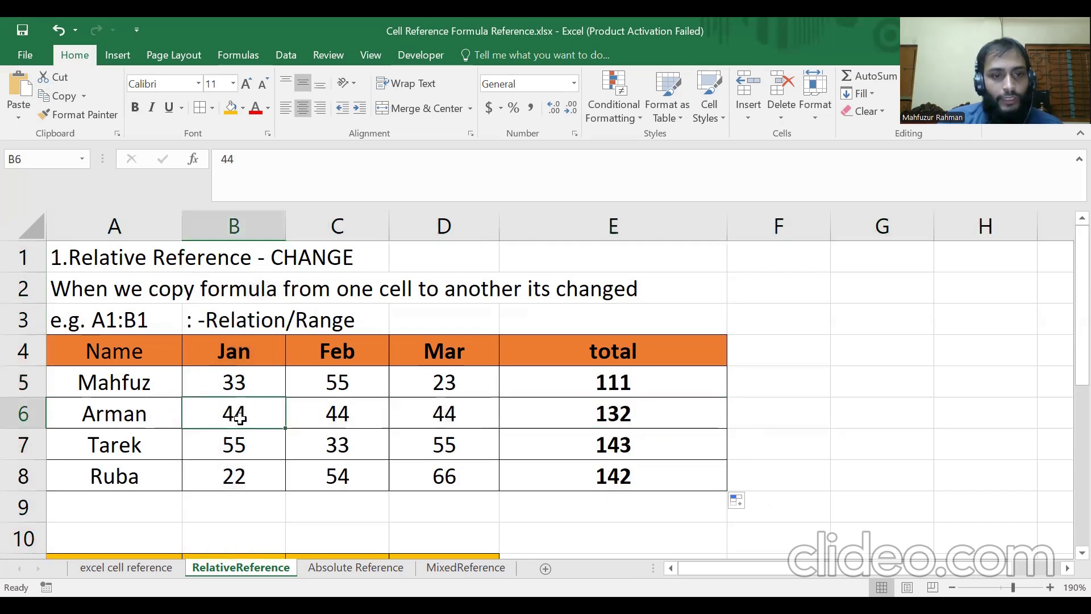
left_click(19, 413)
left_click(220, 413)
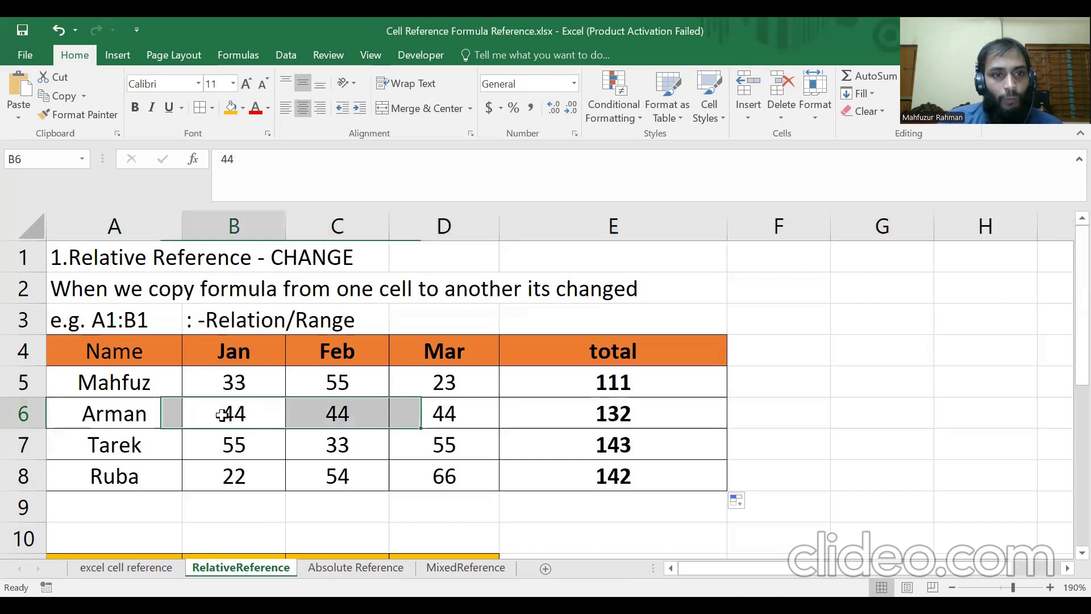
left_click(249, 384)
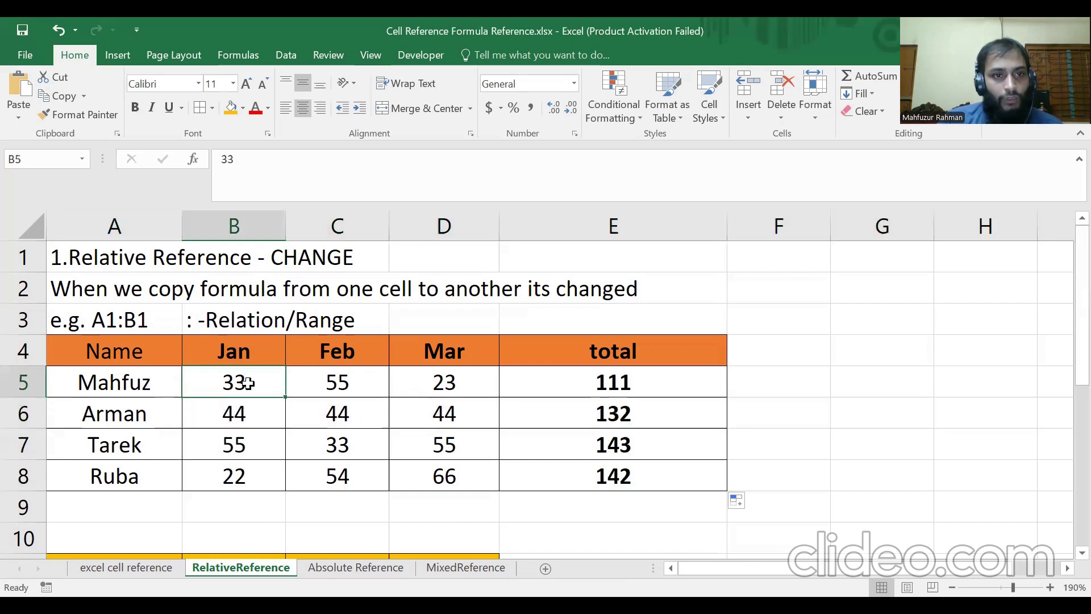
left_click(233, 223)
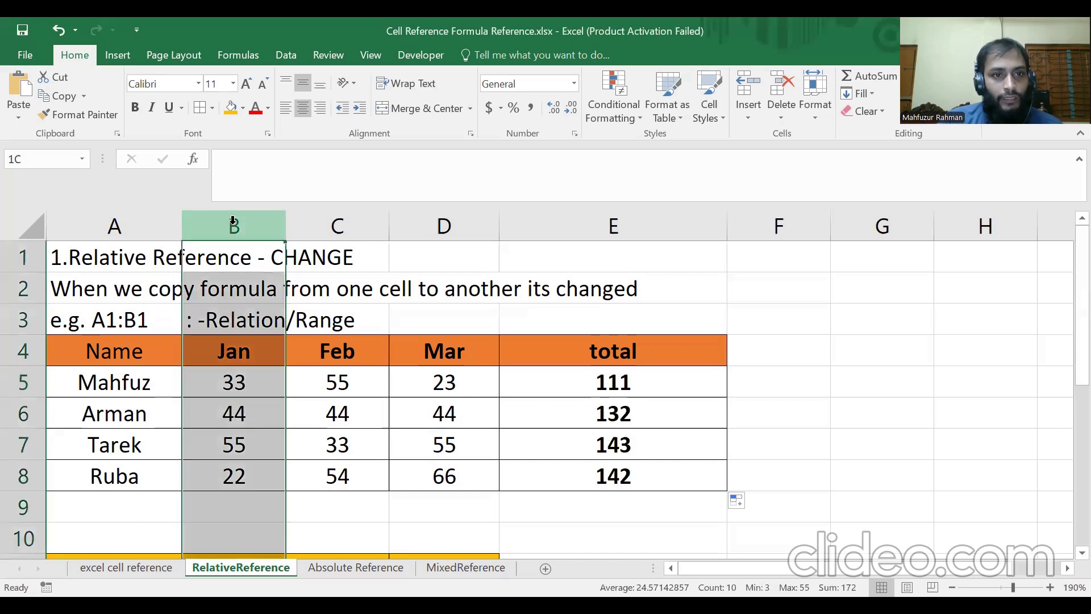
left_click(246, 407)
left_click(233, 226)
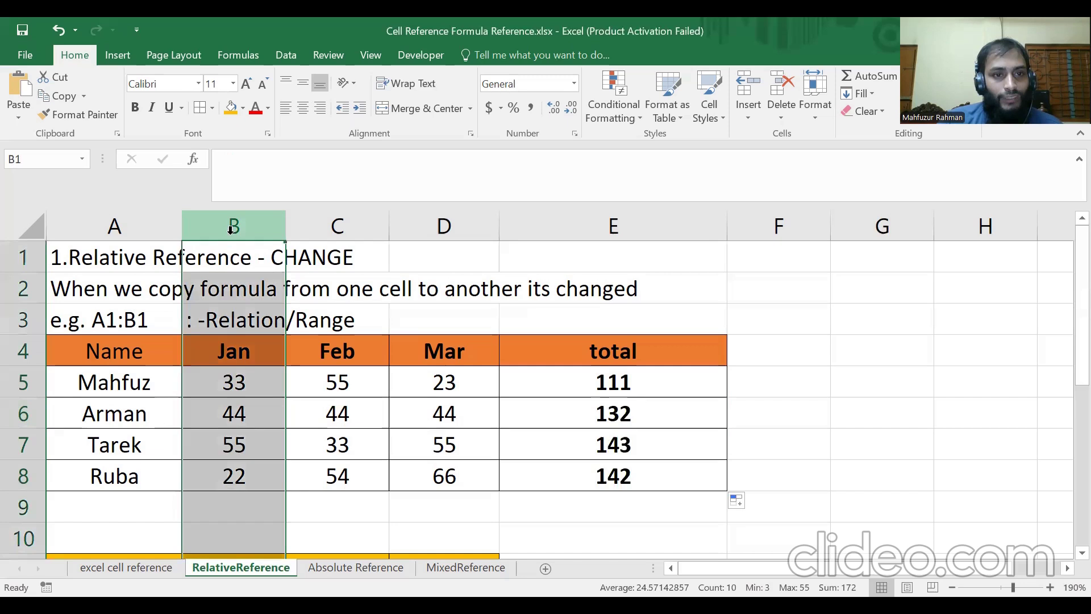
left_click(249, 381)
left_click(25, 380)
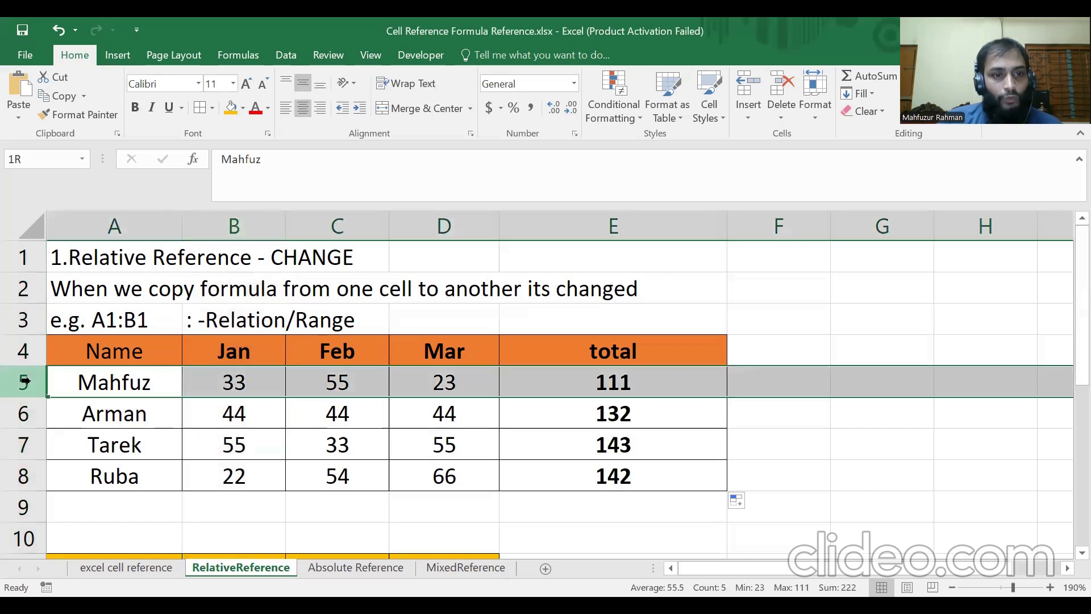
left_click(238, 382)
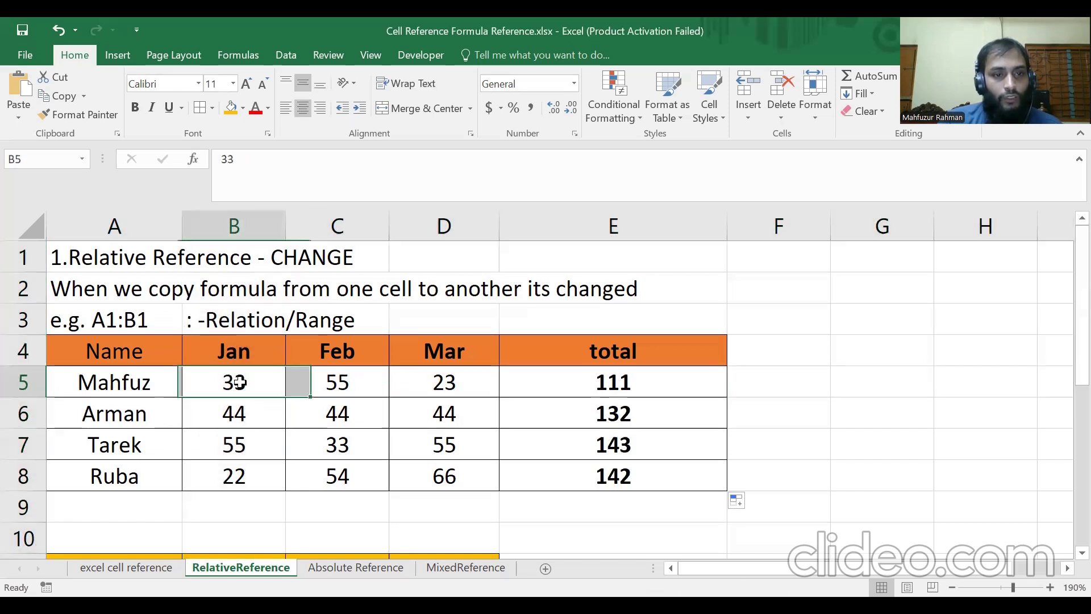
left_click(250, 444)
left_click(239, 386)
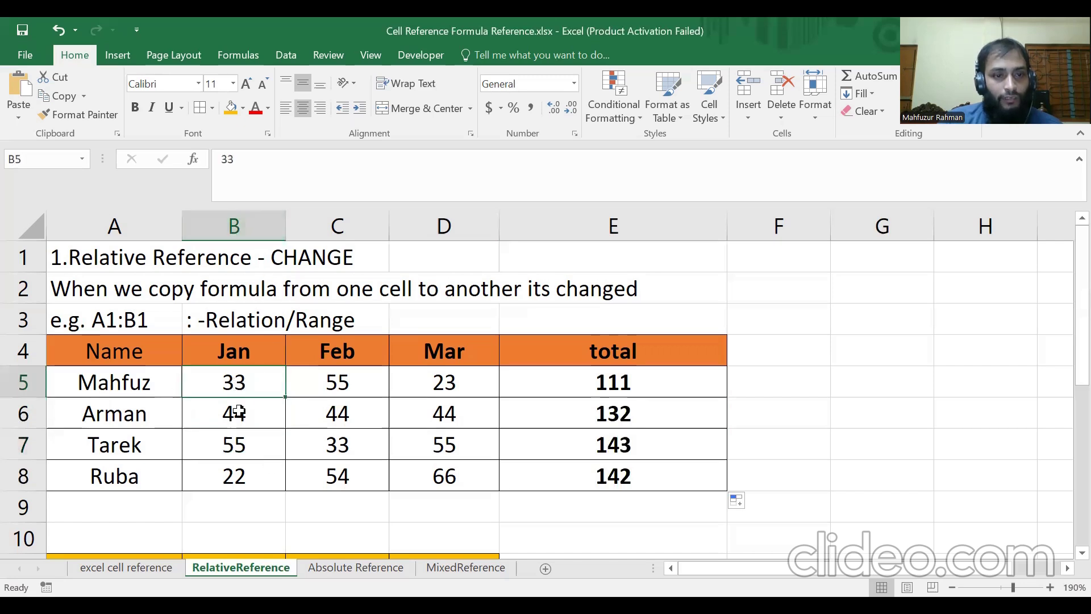
Review the formula in E5 and fill it down through E8 again
left_click(715, 392)
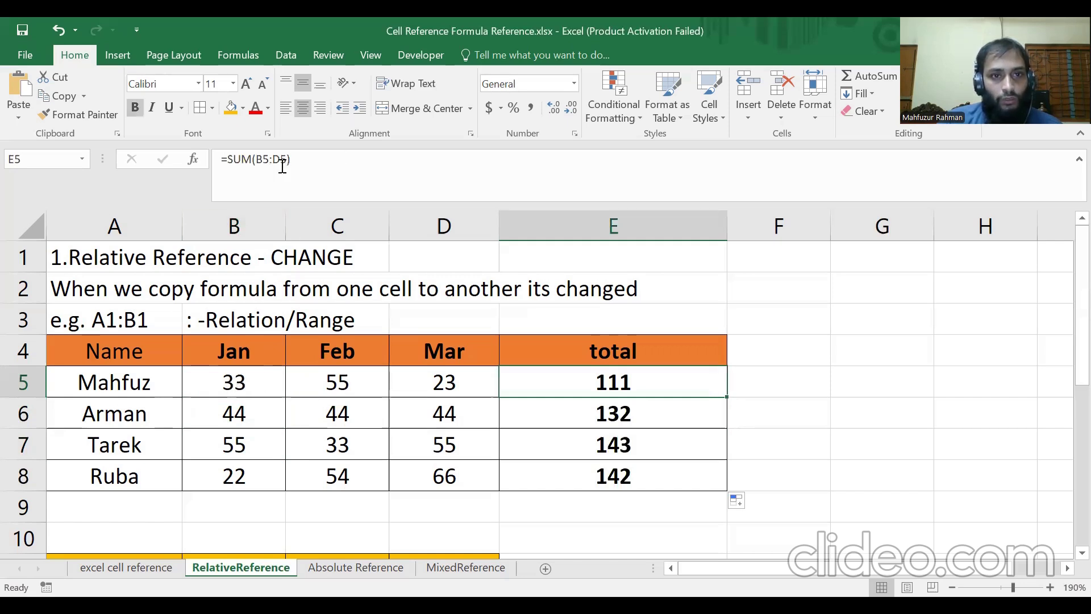
key("Left")
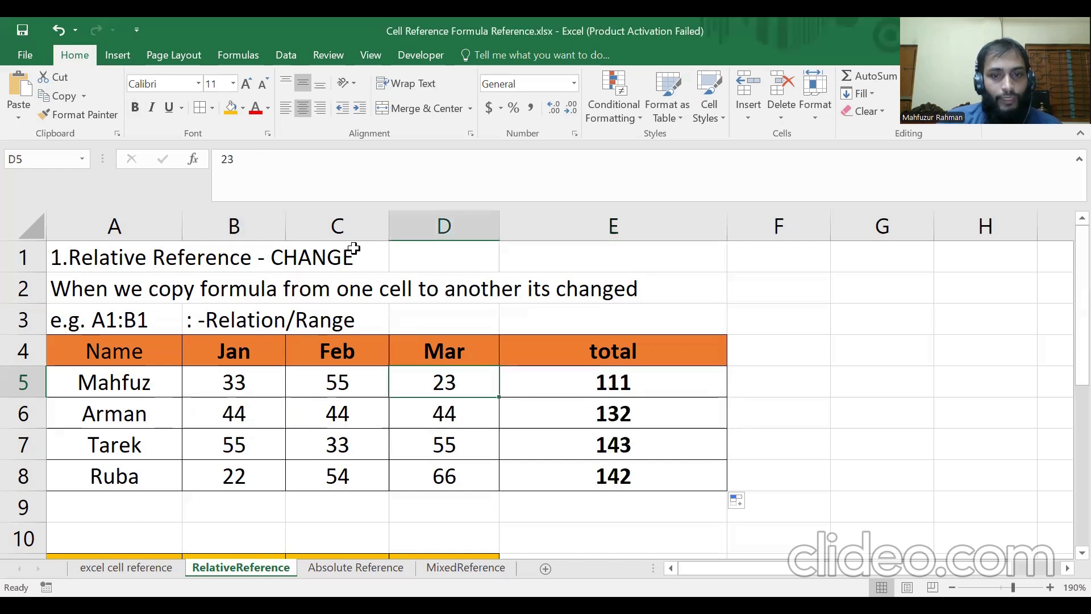
key("Right")
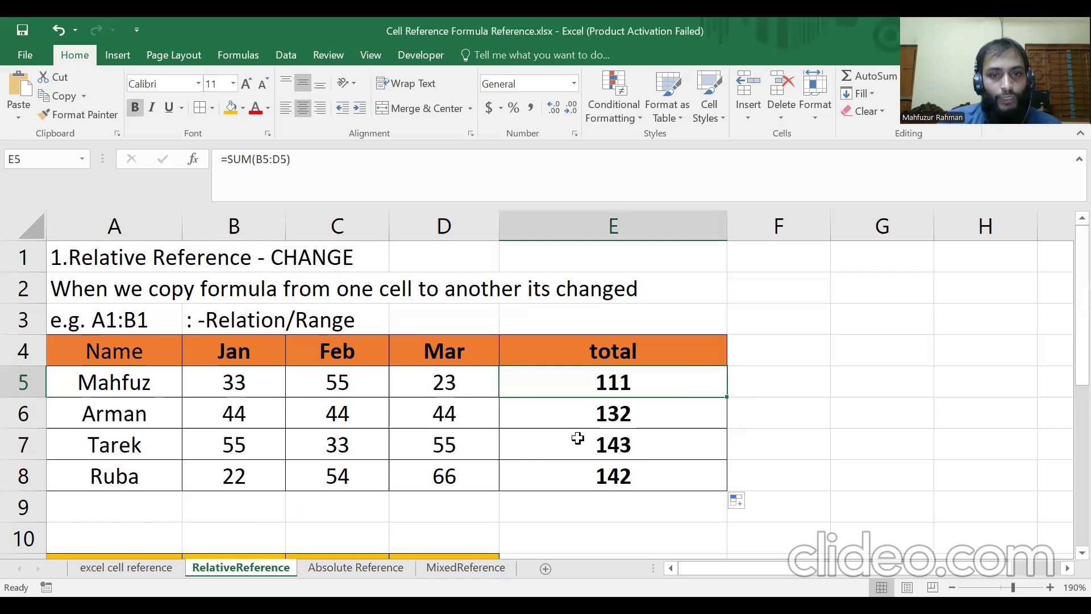
key("Down")
key("Up")
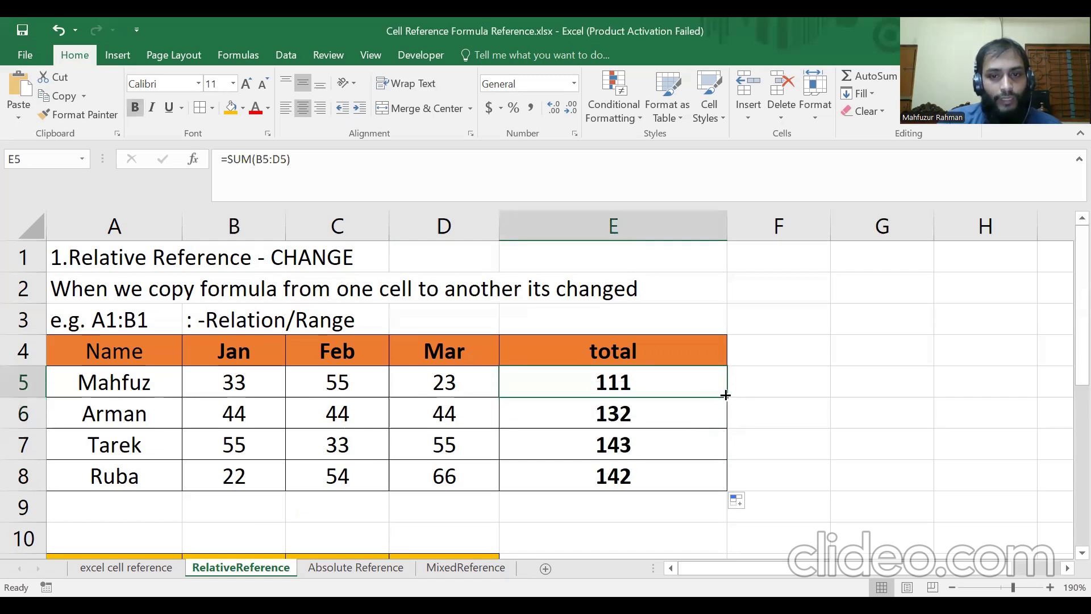
left_click_drag(727, 397, 704, 467)
Inspect the formulas in E6, E7 and E8 to compare their row references
key("Down")
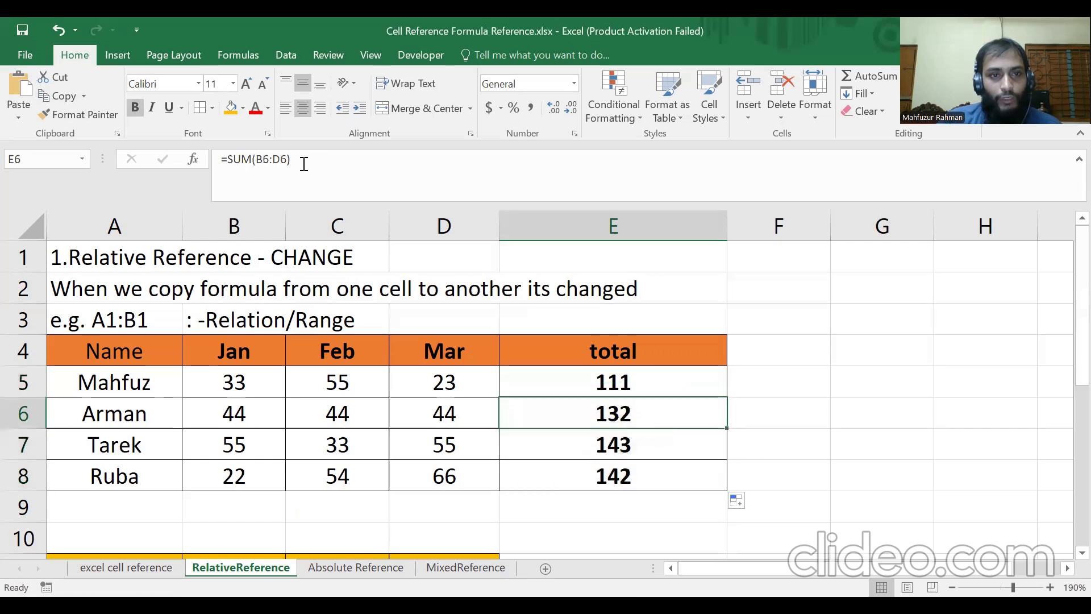
left_click(624, 445)
left_click(621, 475)
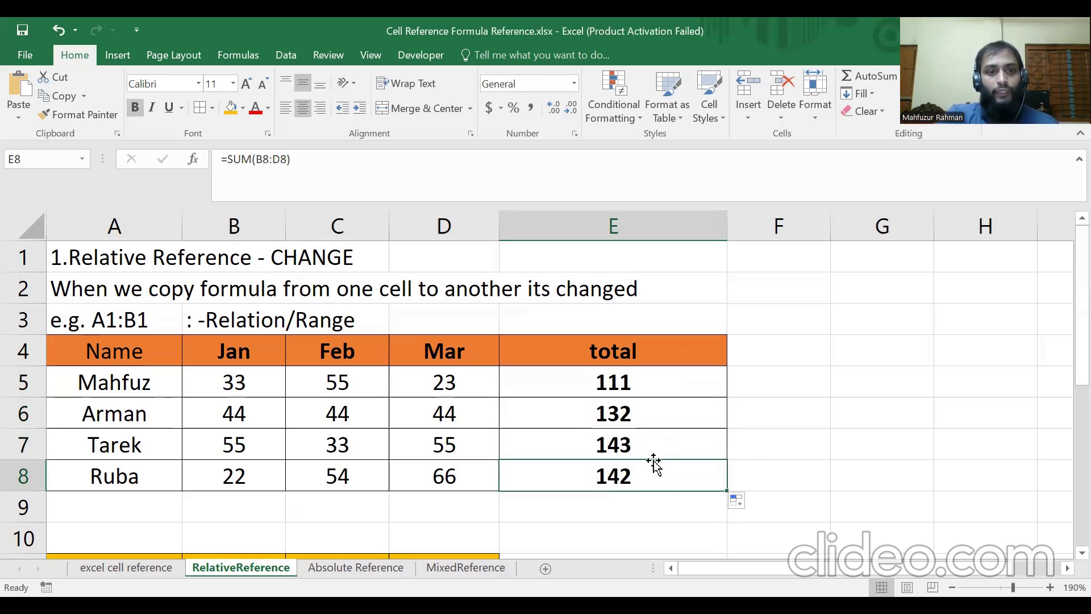
left_click(646, 425)
left_click(634, 441)
left_click(629, 468)
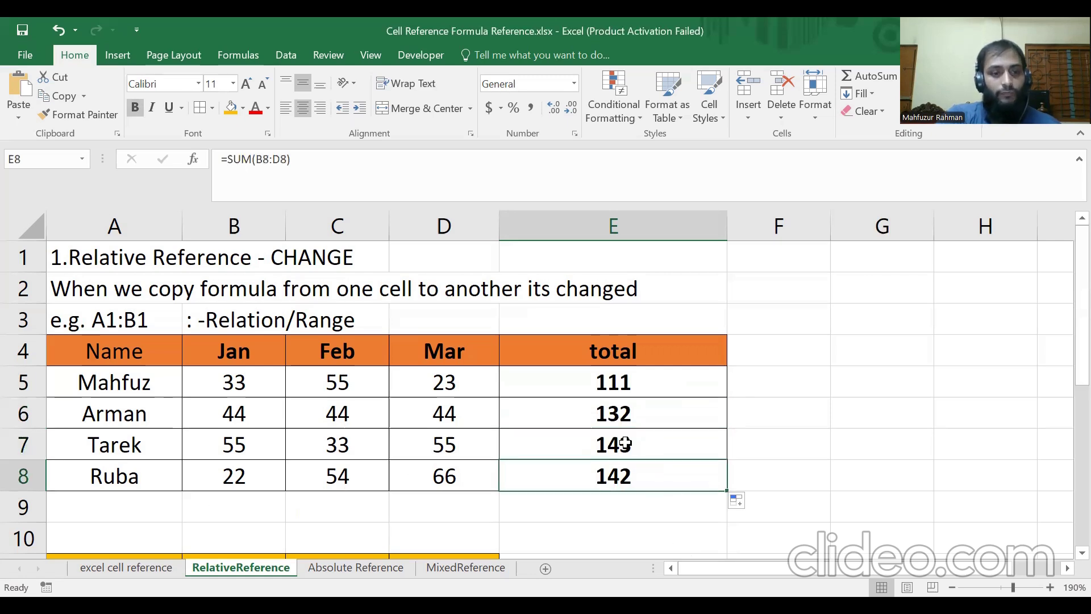
Calculate the pen's total cost in D12 by multiplying its price by its quantity with =B12*C12
scroll(625, 442, "down", 2)
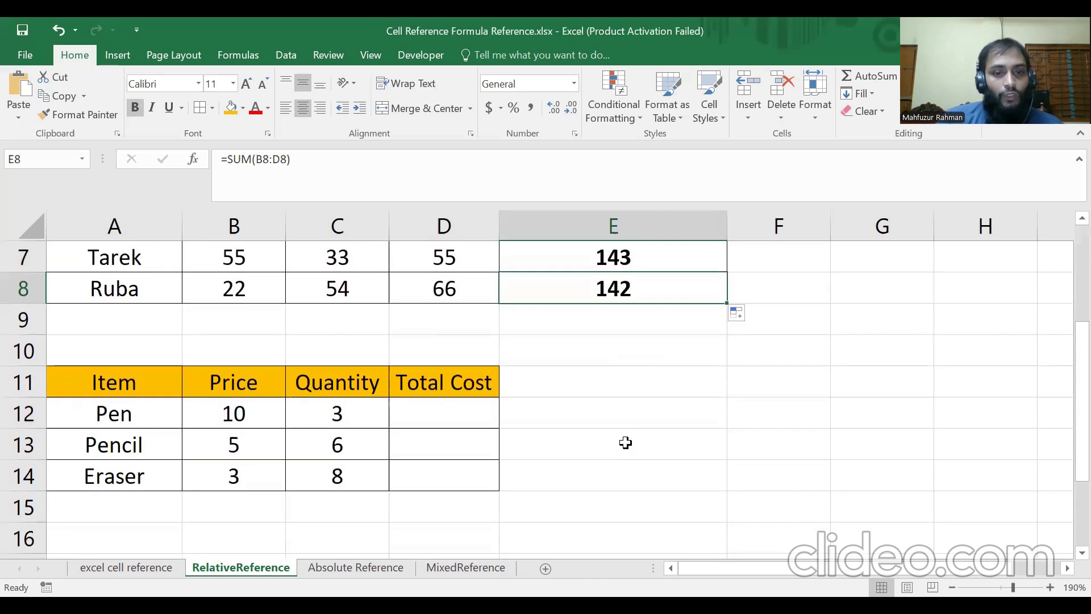
left_click(444, 414)
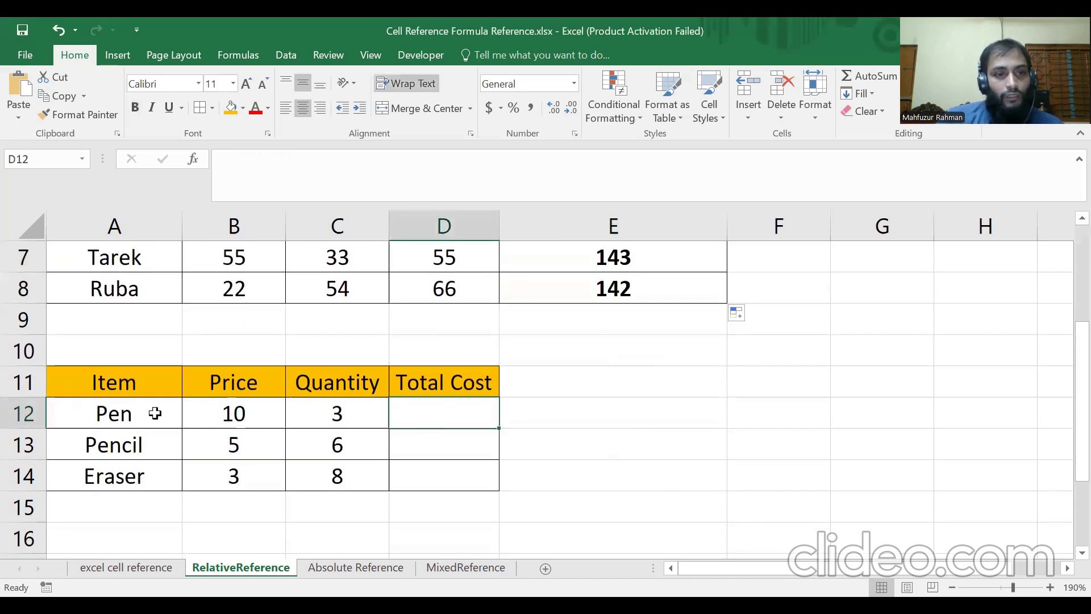
left_click_drag(106, 377, 352, 387)
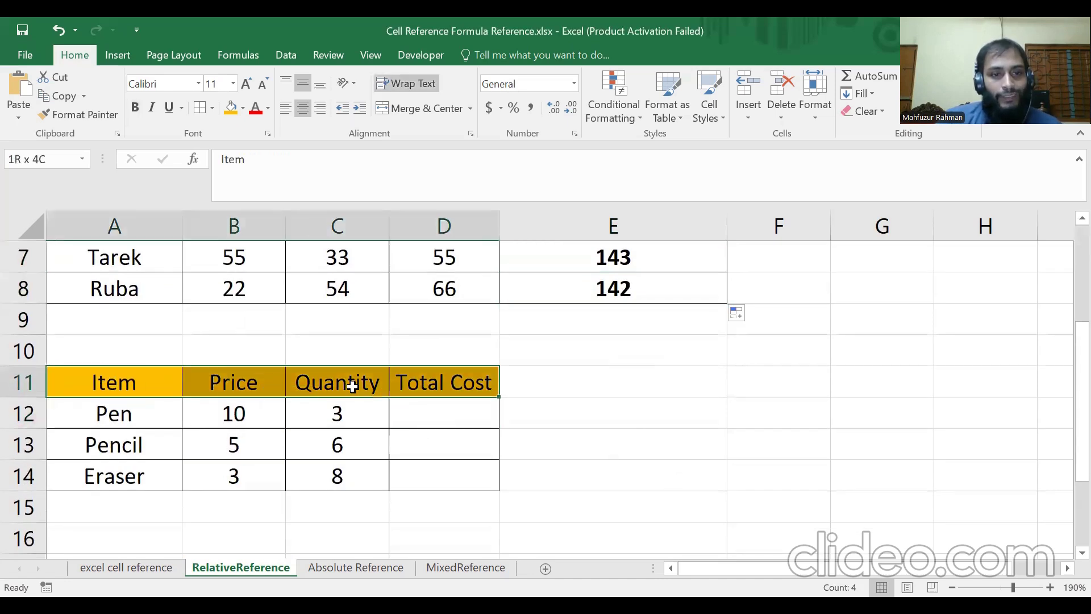
left_click(575, 438)
left_click(458, 427)
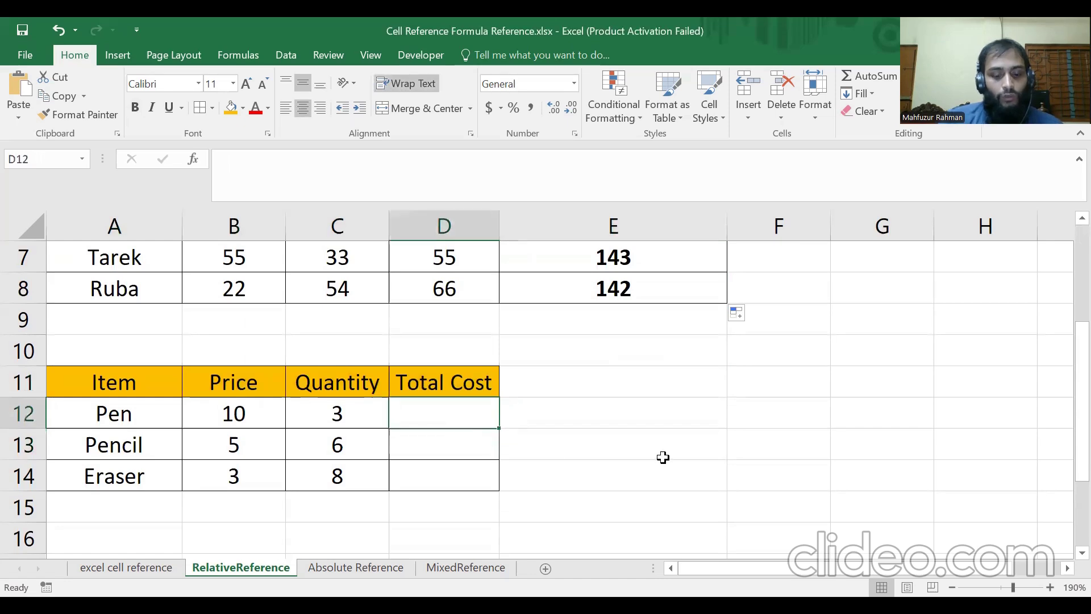
type("=")
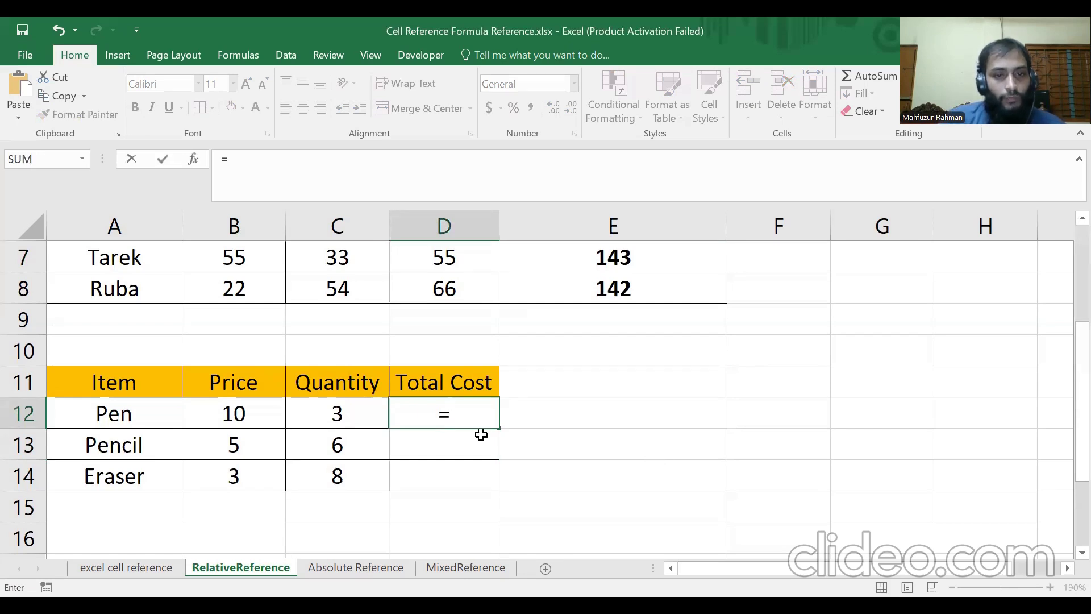
left_click(233, 413)
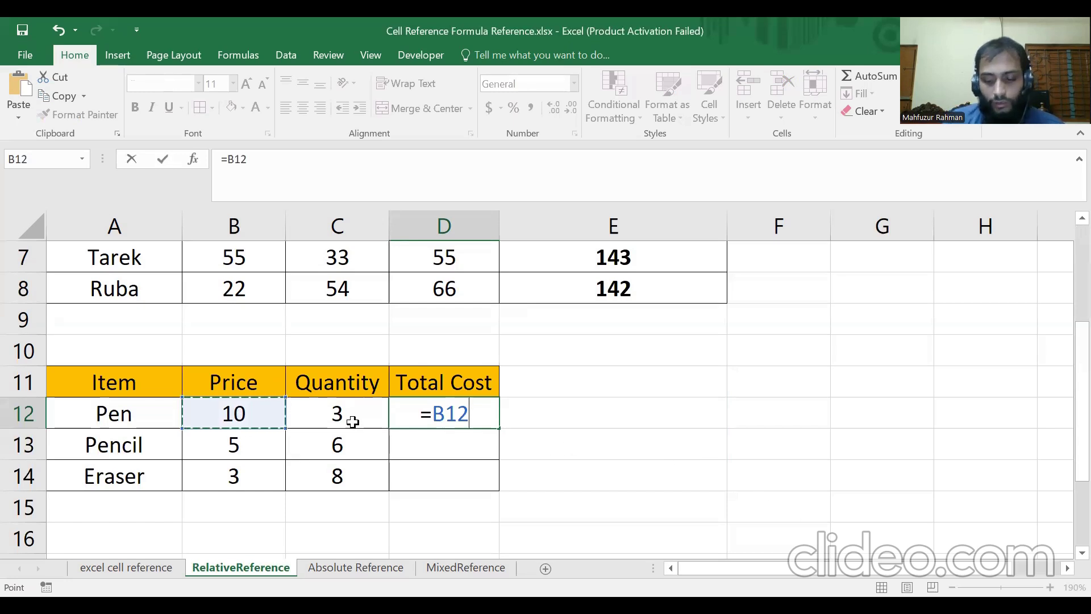
type("*")
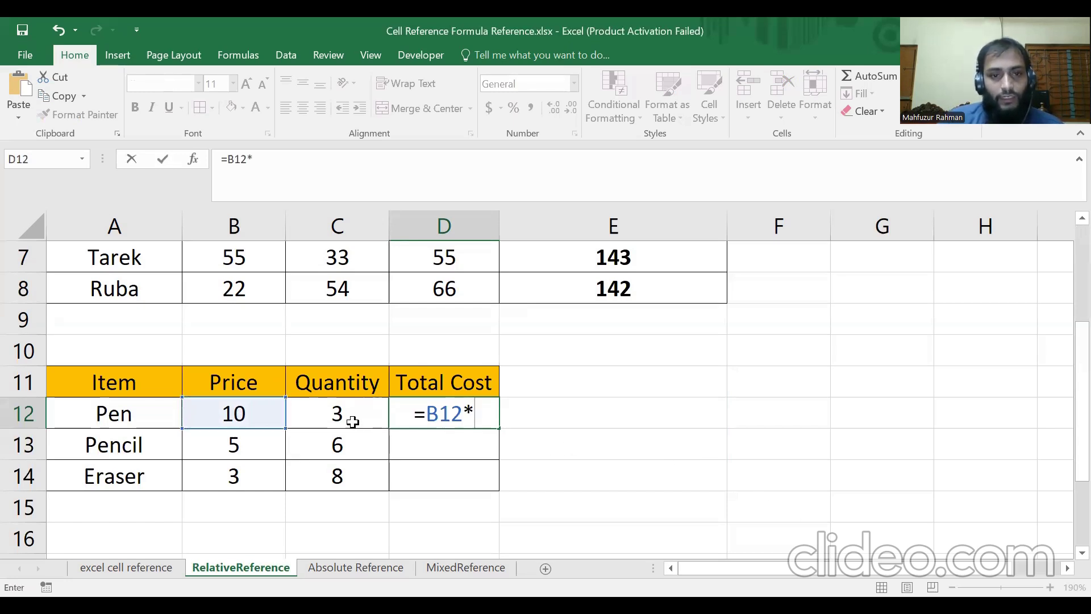
left_click(339, 415)
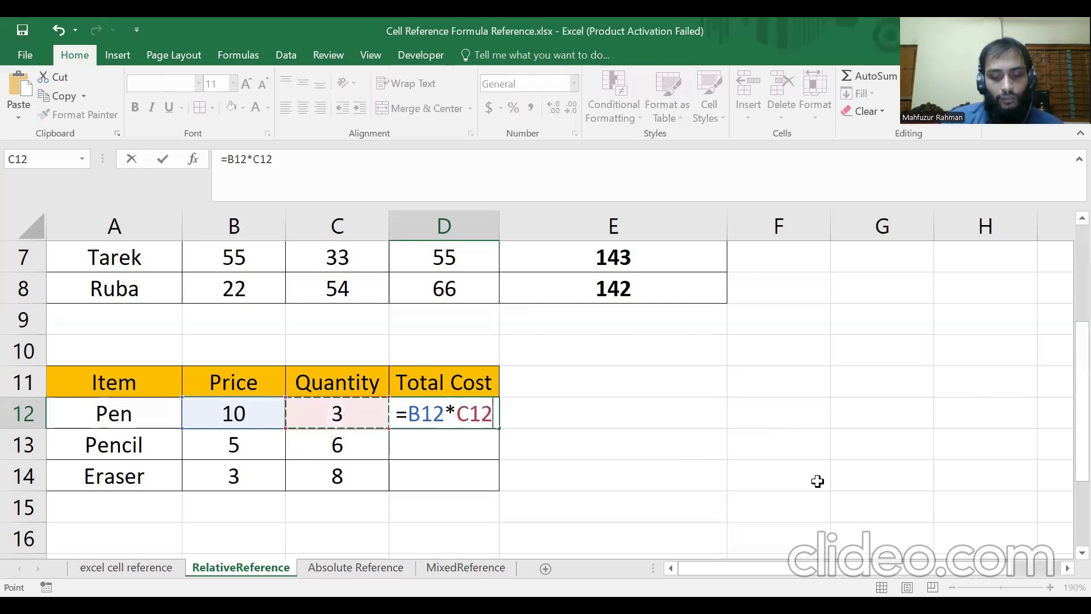
key("Return")
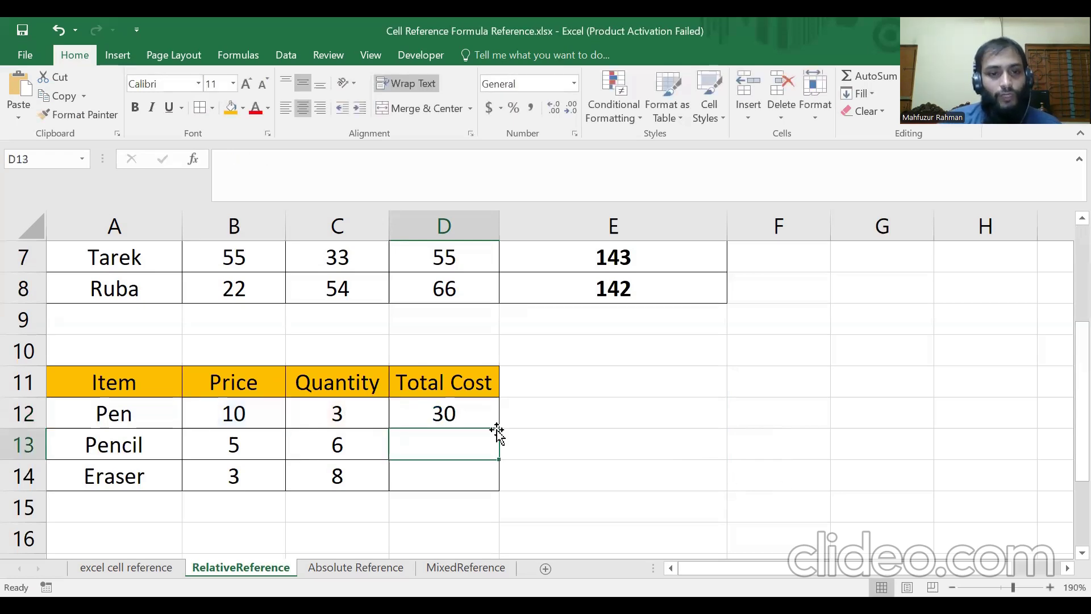
Fill the Total Cost formula from D12 down through D14 for the pencil and eraser rows
key("Up")
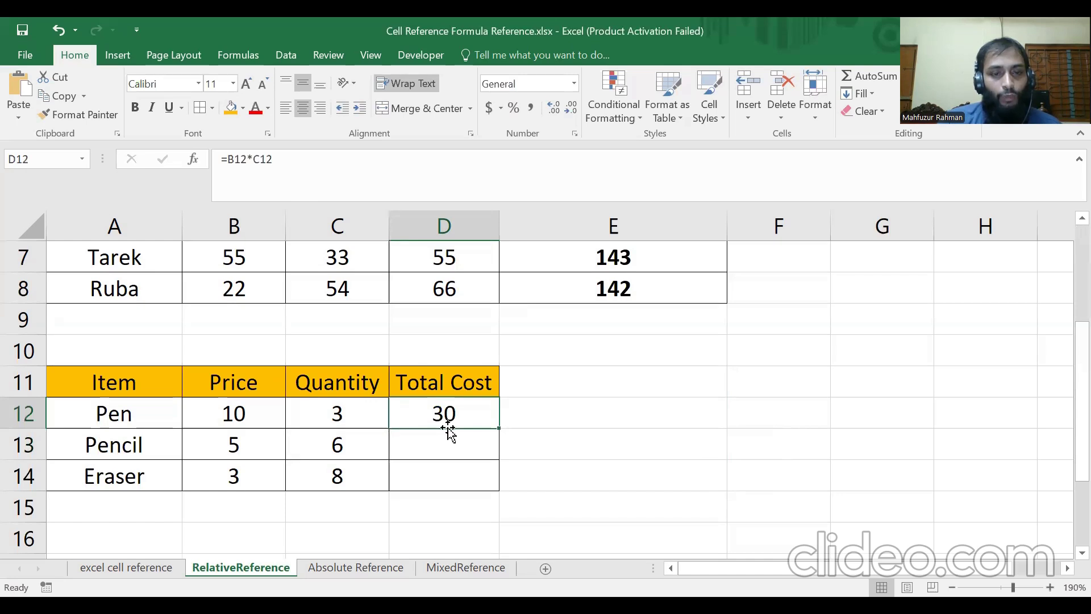
left_click(448, 447)
key("Up")
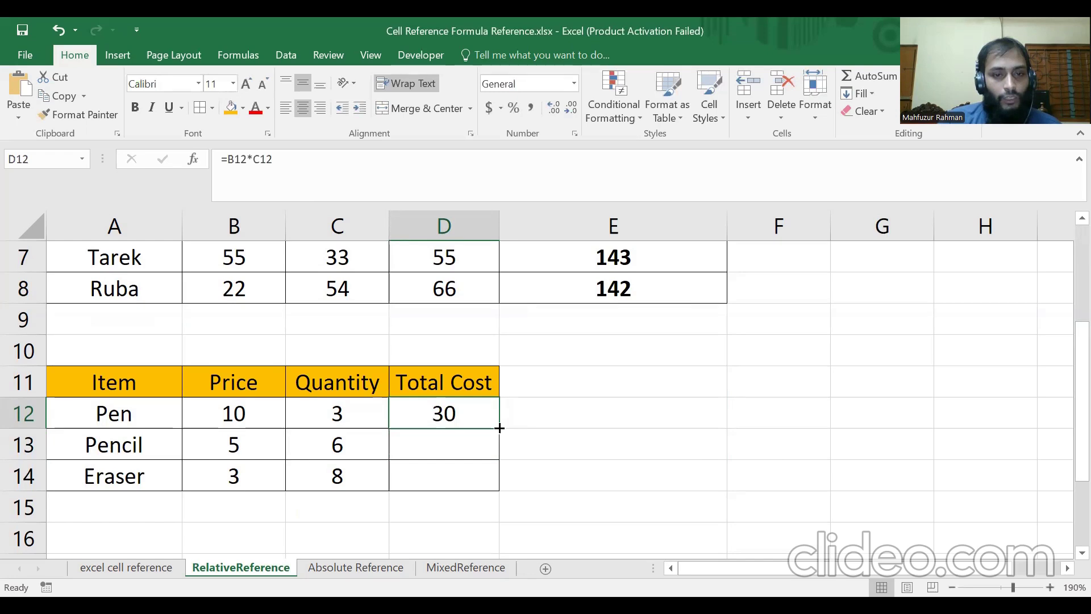
left_click_drag(499, 428, 493, 483)
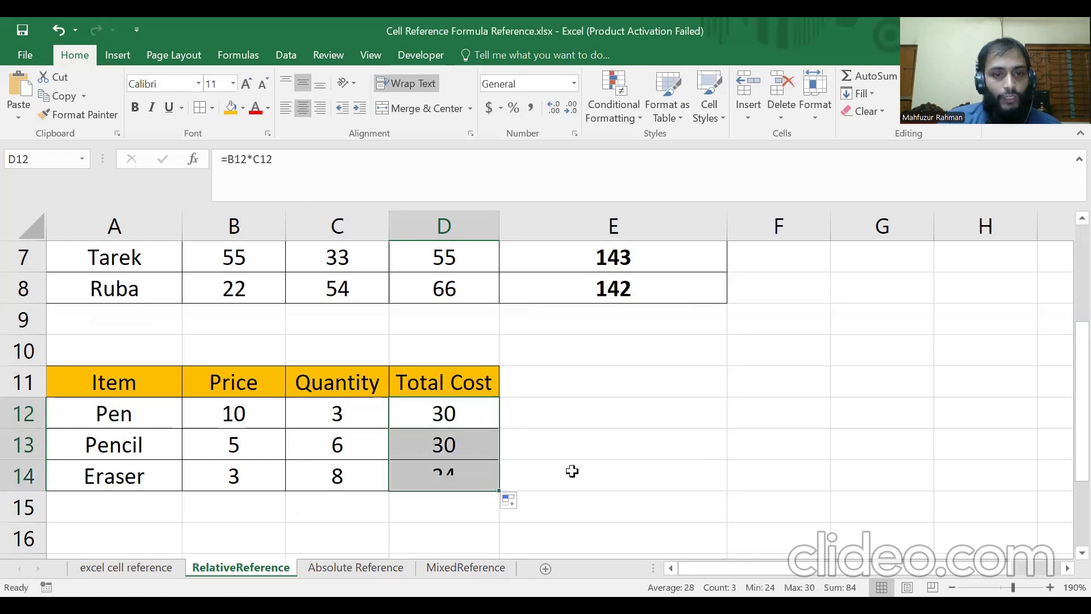
left_click(570, 471)
Compare the row references in the Total Cost formulas in D12, D13 and D14
left_click(460, 445)
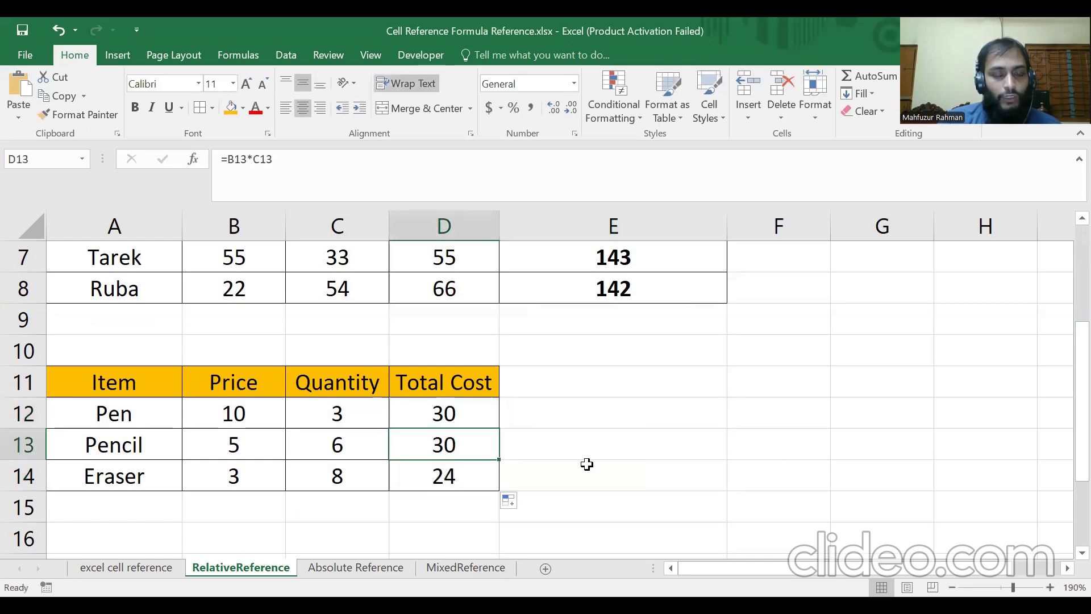
left_click(574, 465)
left_click(445, 424)
left_click(446, 444)
left_click(446, 422)
left_click(443, 442)
left_click(448, 422)
left_click(446, 438)
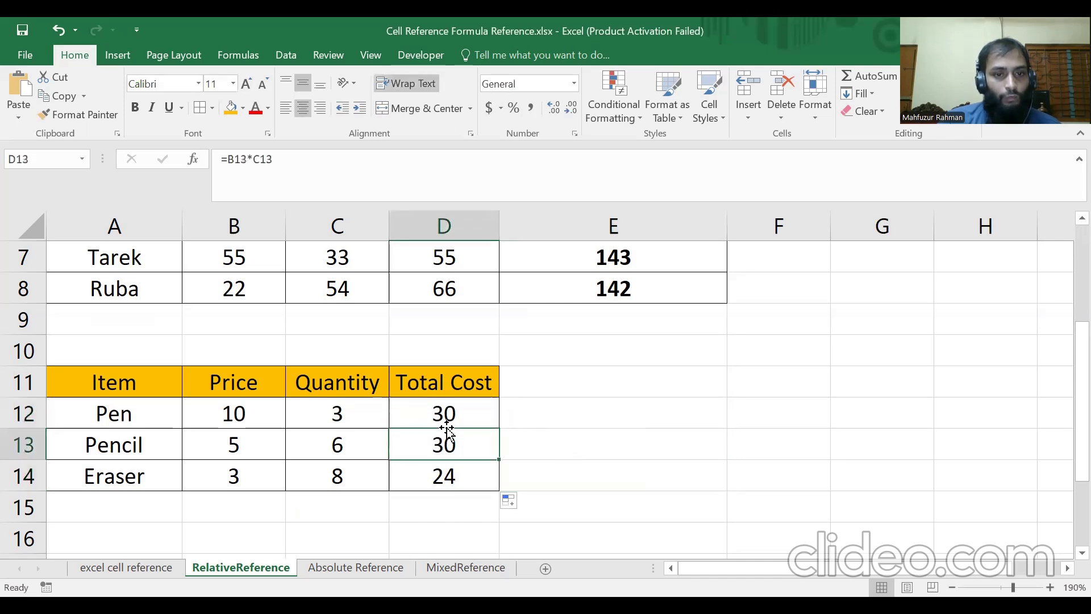
left_click(552, 449)
left_click(437, 443)
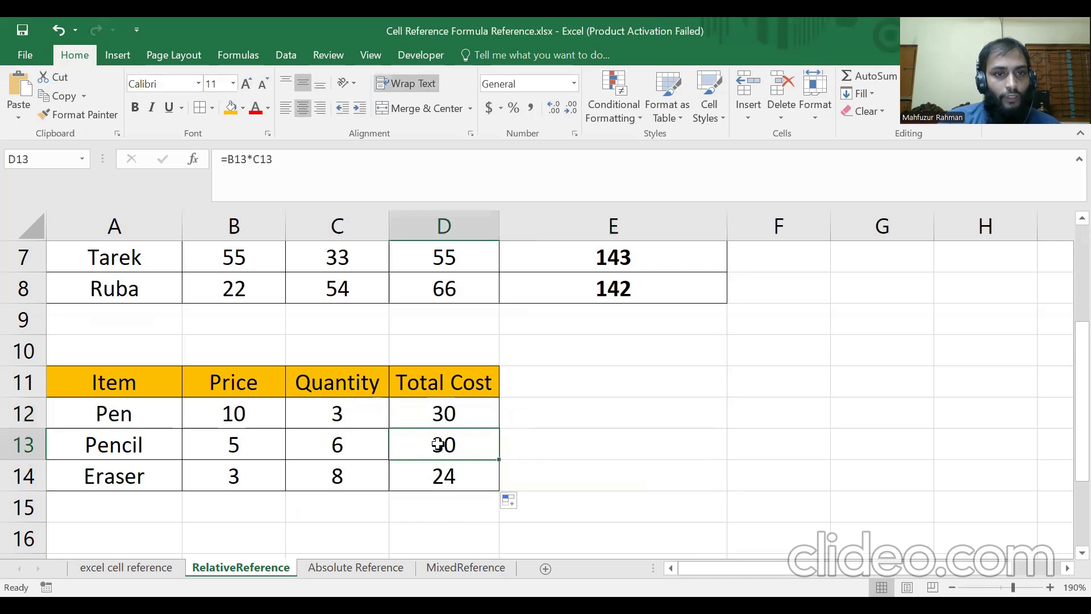
left_click(445, 422)
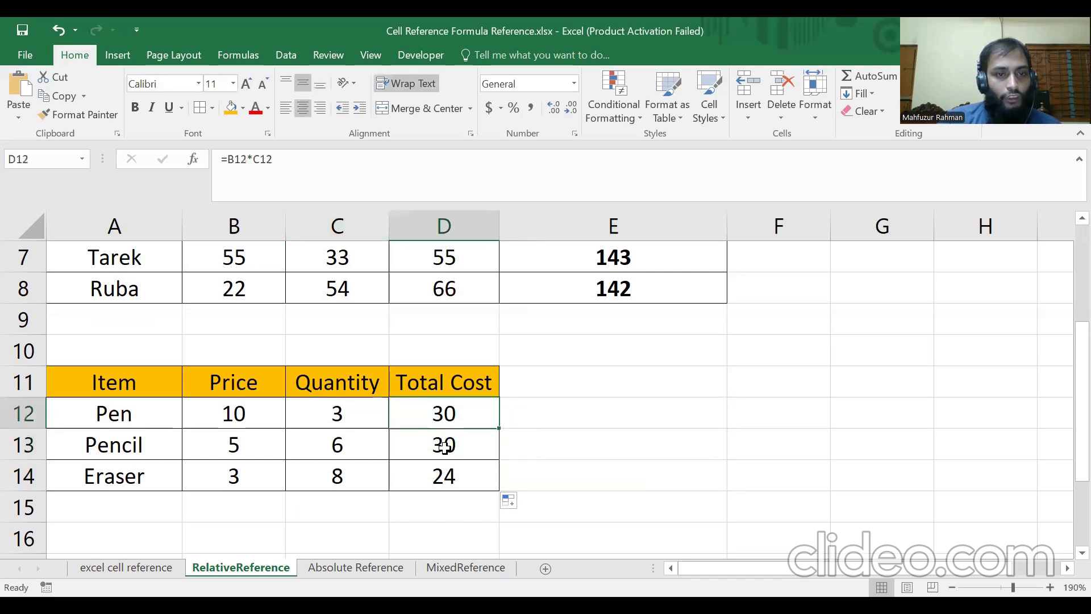
left_click(445, 448)
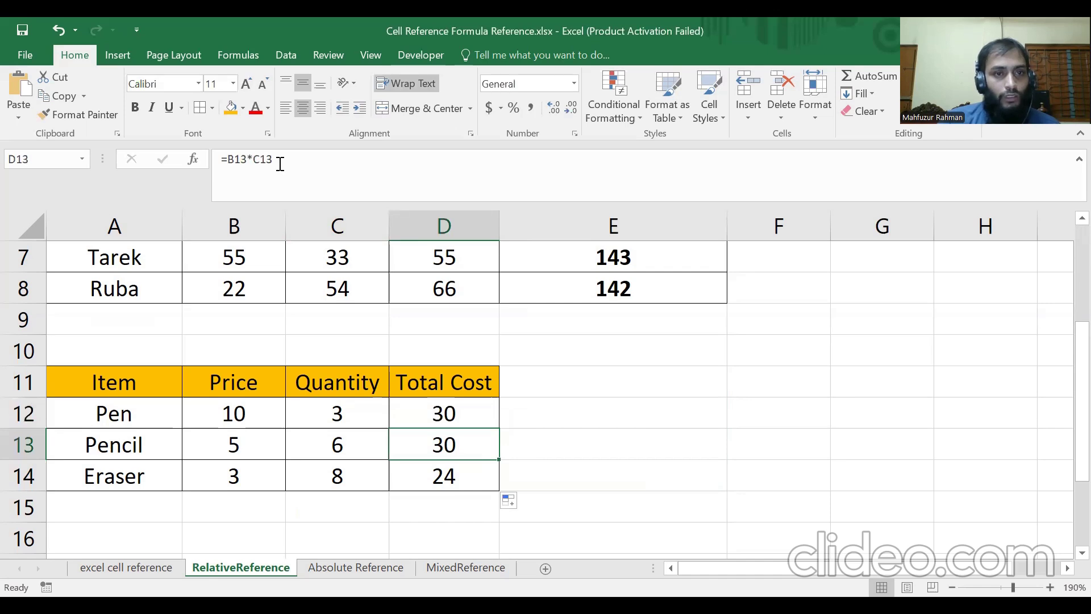
left_click(441, 476)
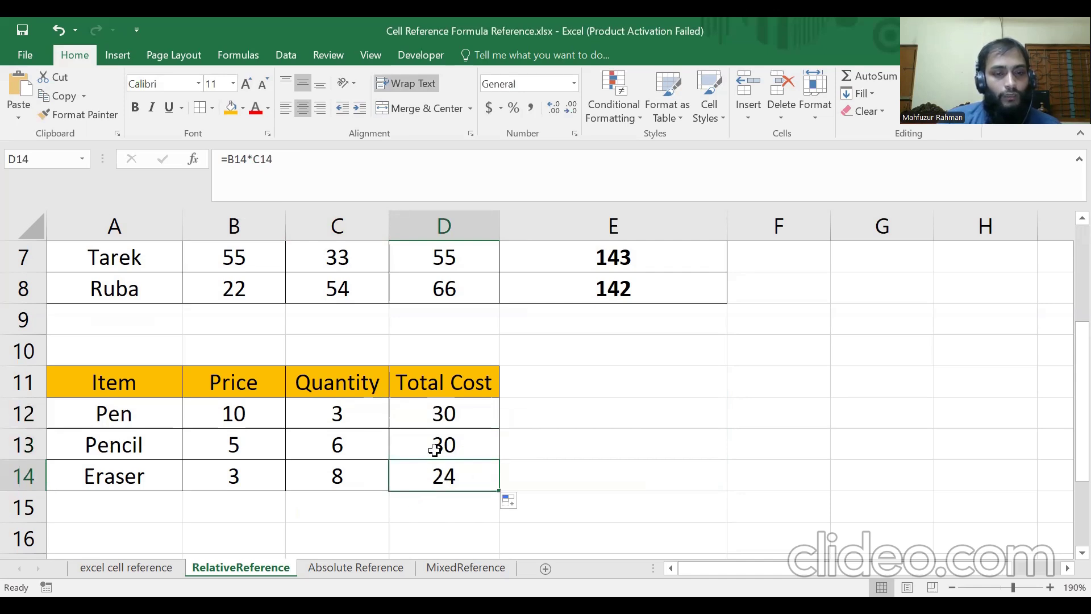
left_click(625, 444)
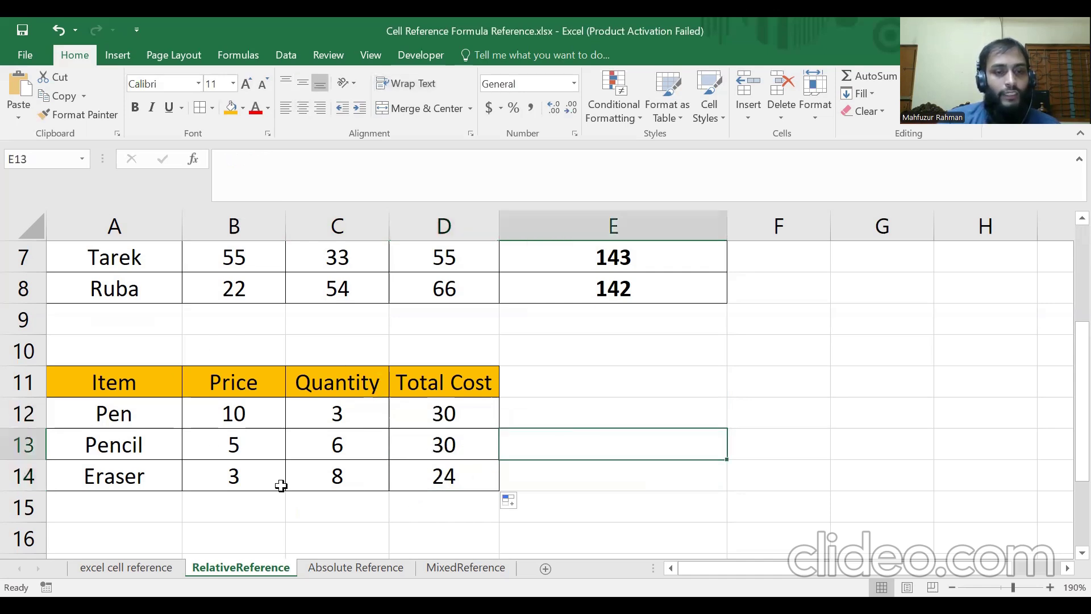
scroll(199, 343, "up", 1)
scroll(304, 388, "down", 4)
scroll(304, 388, "up", 3)
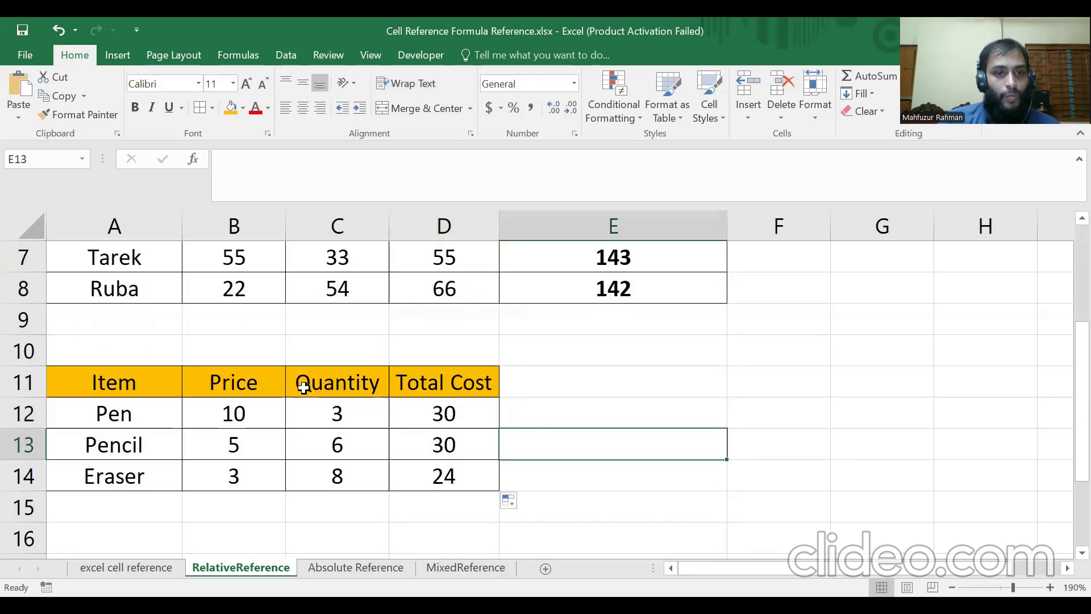
left_click_drag(591, 382, 602, 477)
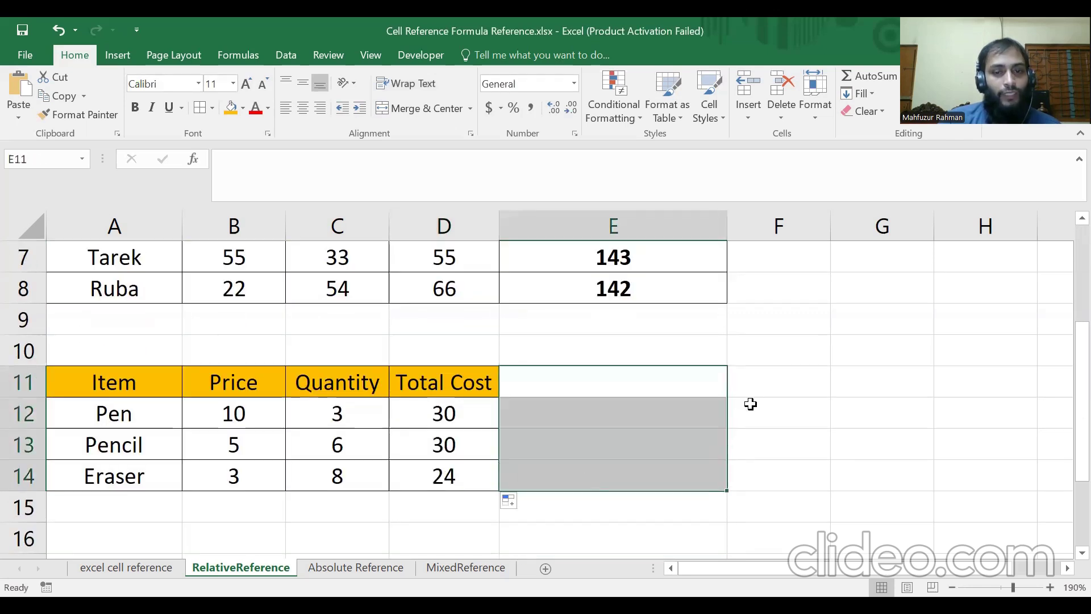
left_click_drag(775, 381, 775, 484)
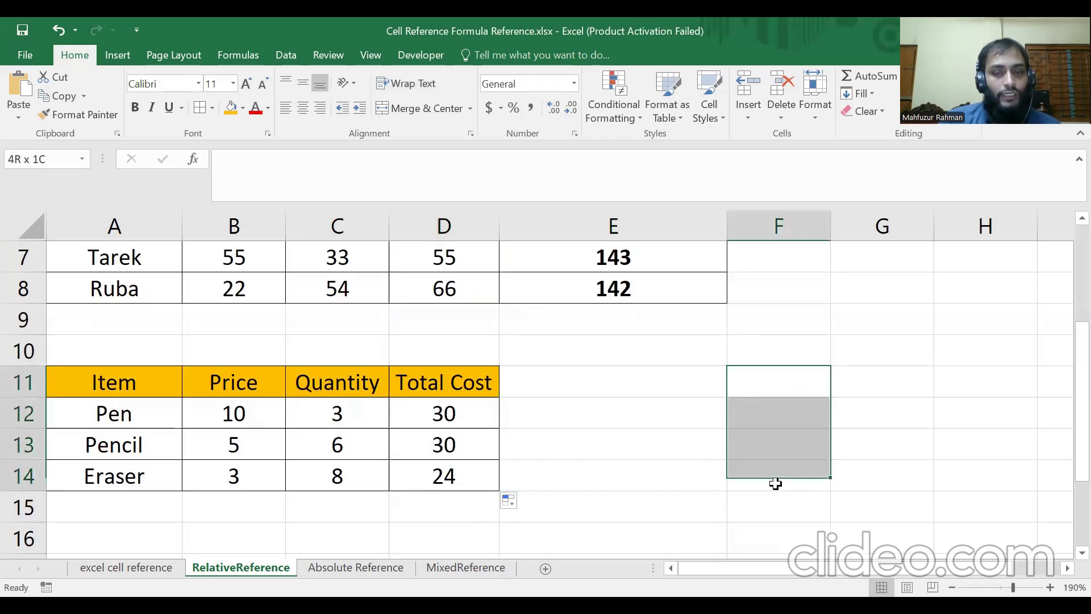
left_click(763, 389)
left_click(770, 419)
left_click(847, 380)
left_click(768, 386)
left_click(803, 404)
left_click(853, 379)
left_click(804, 377)
left_click(762, 407)
left_click(799, 383)
left_click(779, 414)
left_click(850, 375)
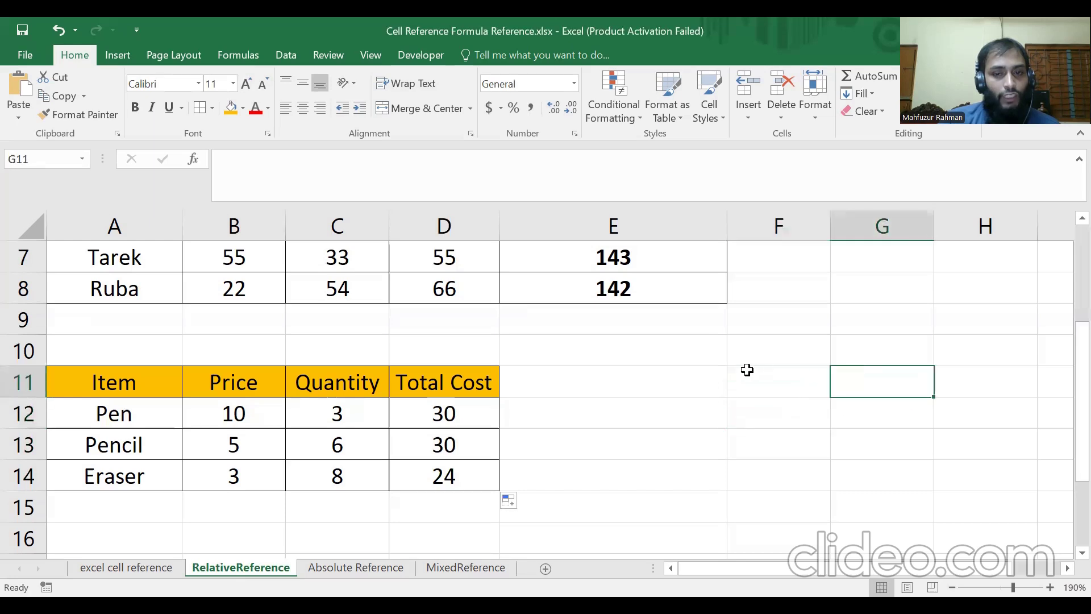
key("Left")
key("Left")
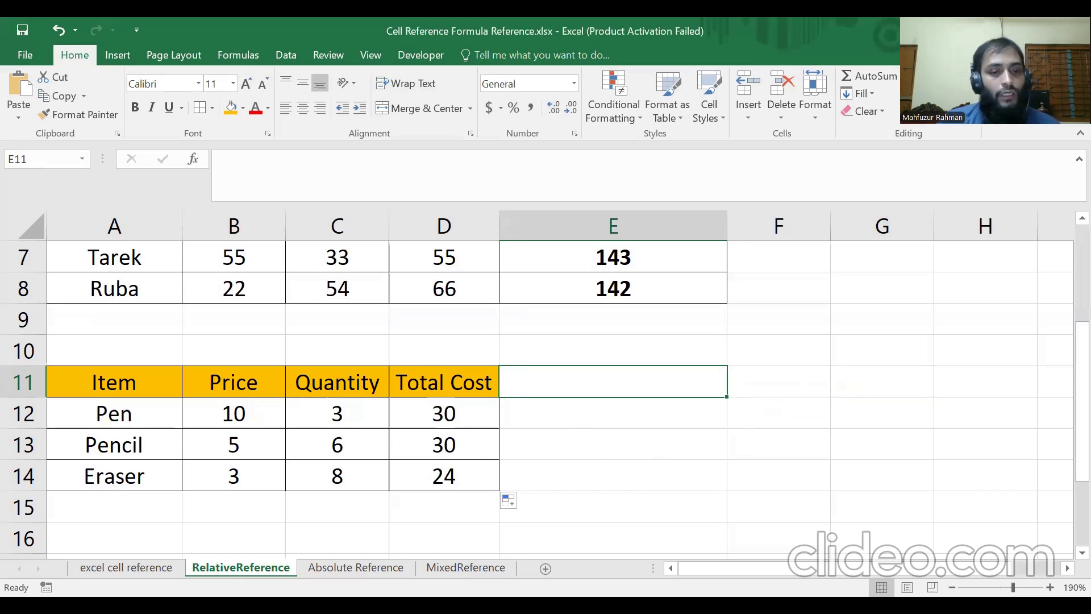
Open the Absolute Reference sheet and bring its explanatory note and the marks table into view
left_click(355, 567)
scroll(393, 519, "up", 6)
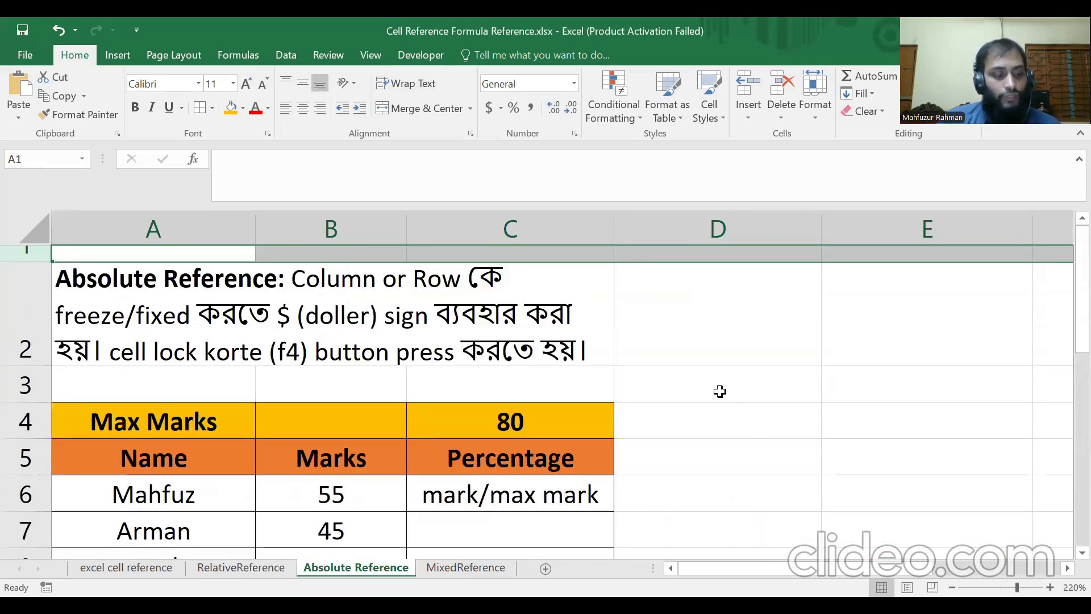
scroll(720, 391, "down", 2)
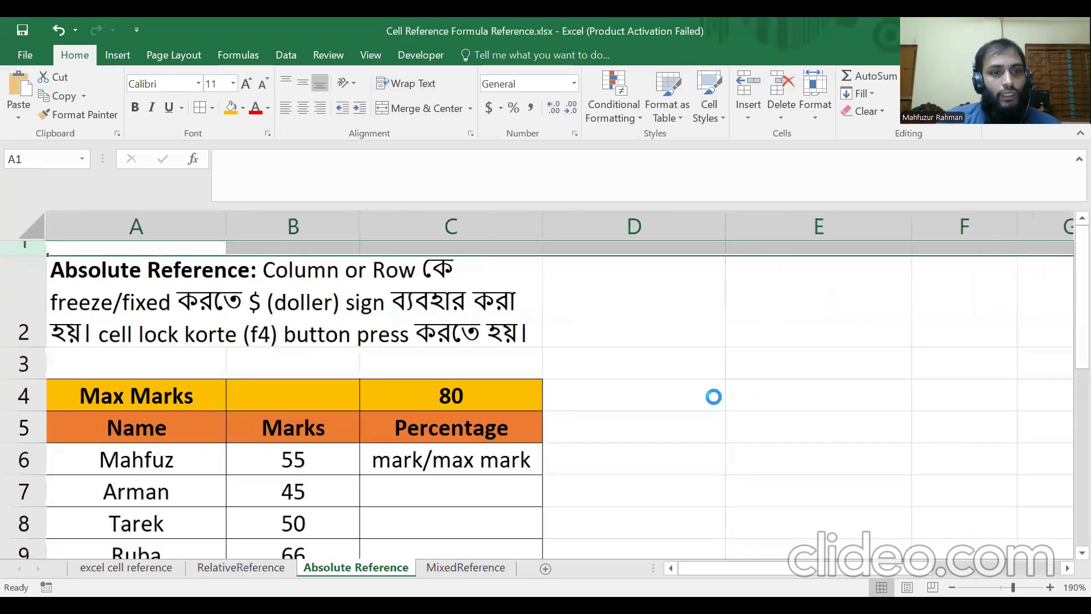
scroll(714, 397, "down", 1)
scroll(714, 401, "down", 1)
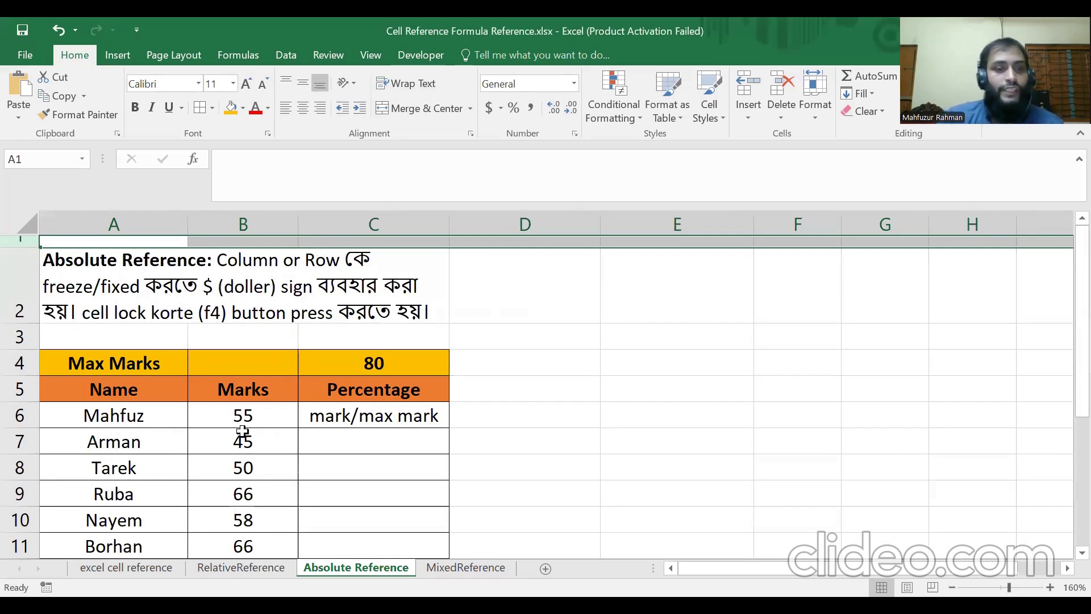
Check the Max Marks cell C4 and clear the placeholder text "mark/max mark" from Percentage cell C6
left_click(370, 359)
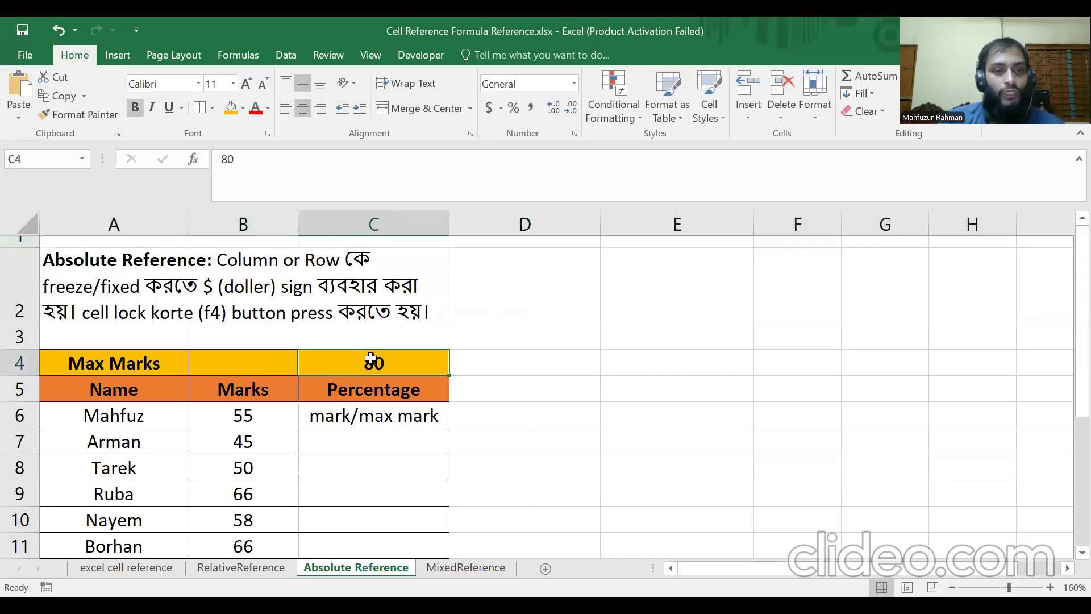
left_click(525, 415)
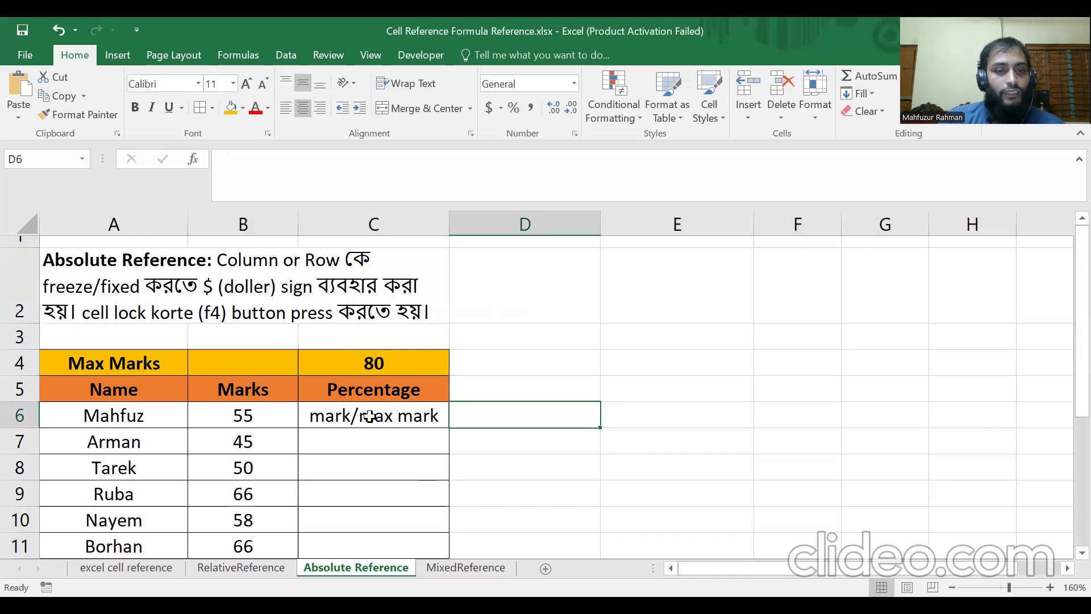
left_click(352, 418)
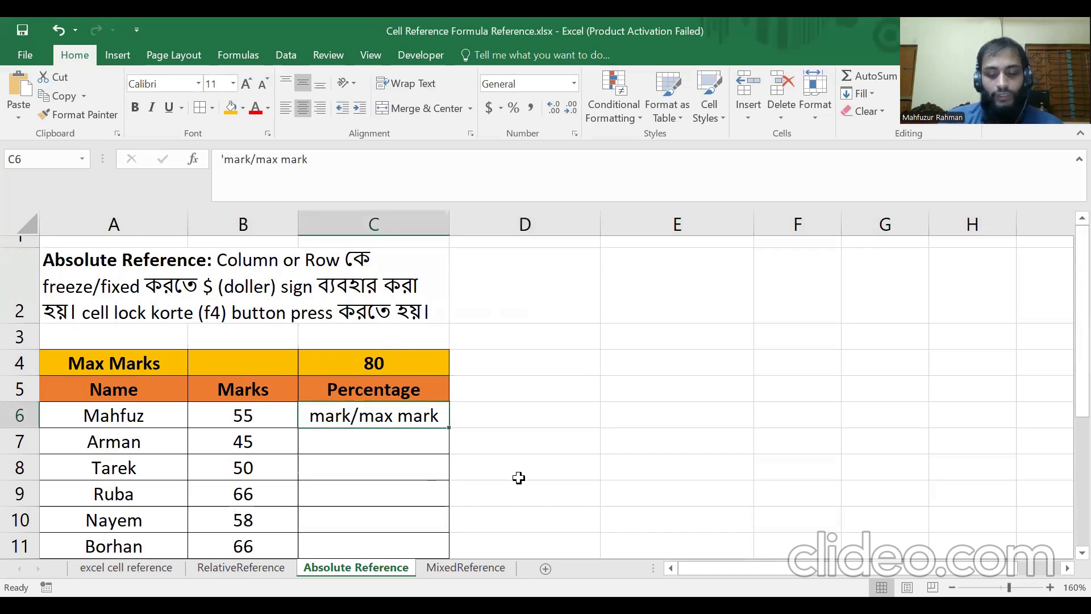
key("Delete")
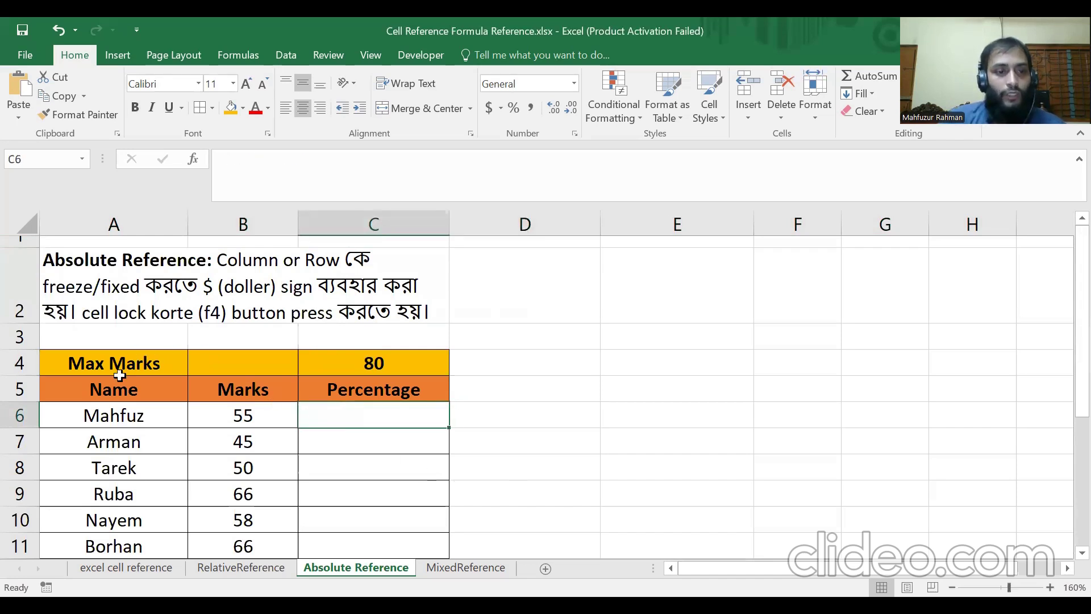
Examine the marks table's Max Marks, Marks and Percentage cells down through row 11
scroll(126, 441, "down", 1)
scroll(146, 418, "up", 1)
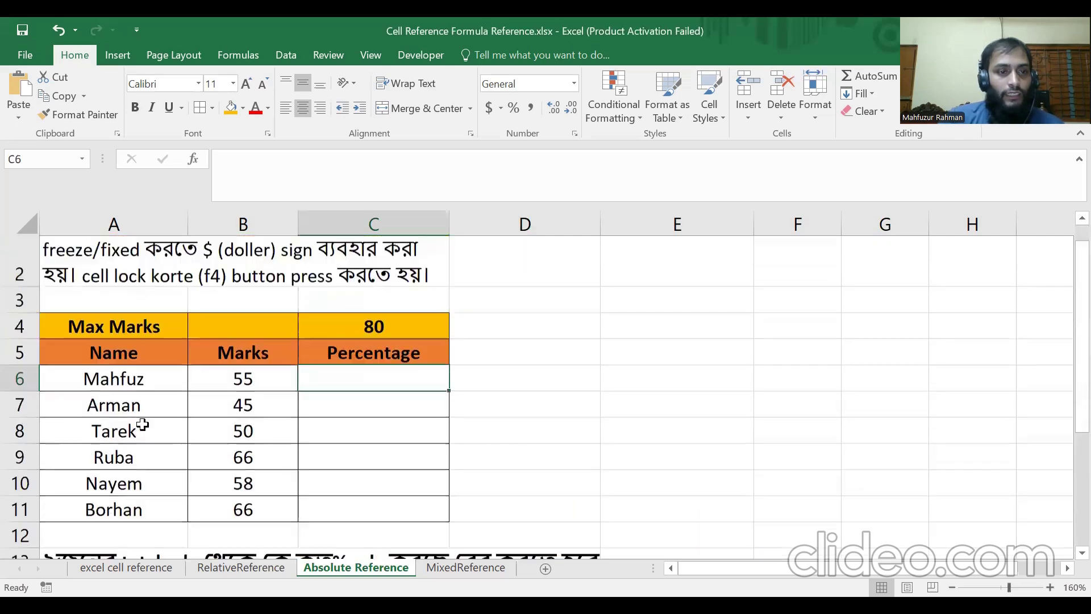
scroll(555, 438, "up", 3, "ctrl")
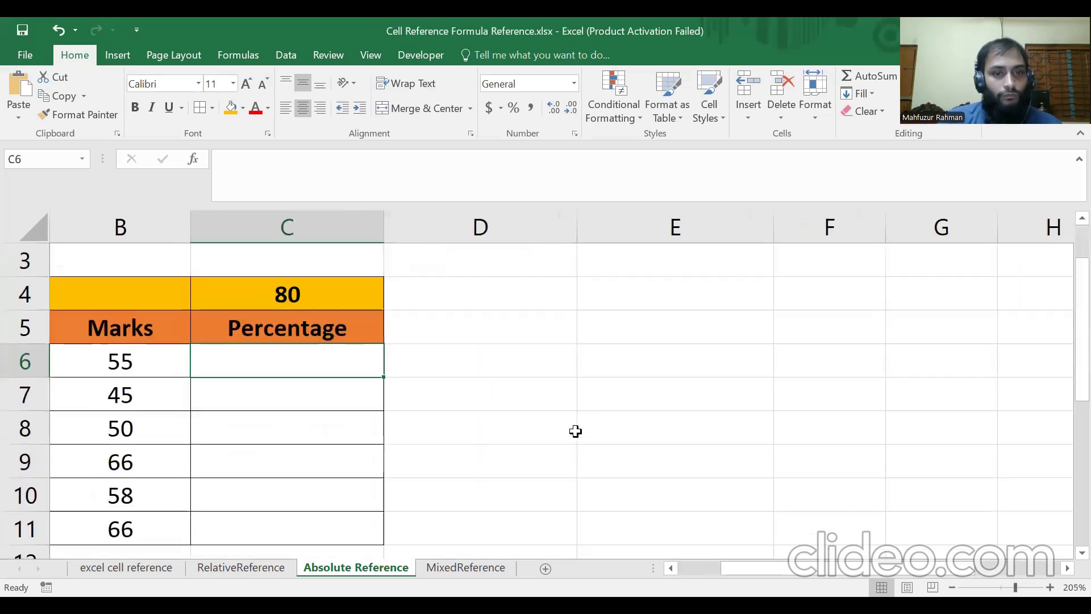
scroll(221, 390, "left", 1)
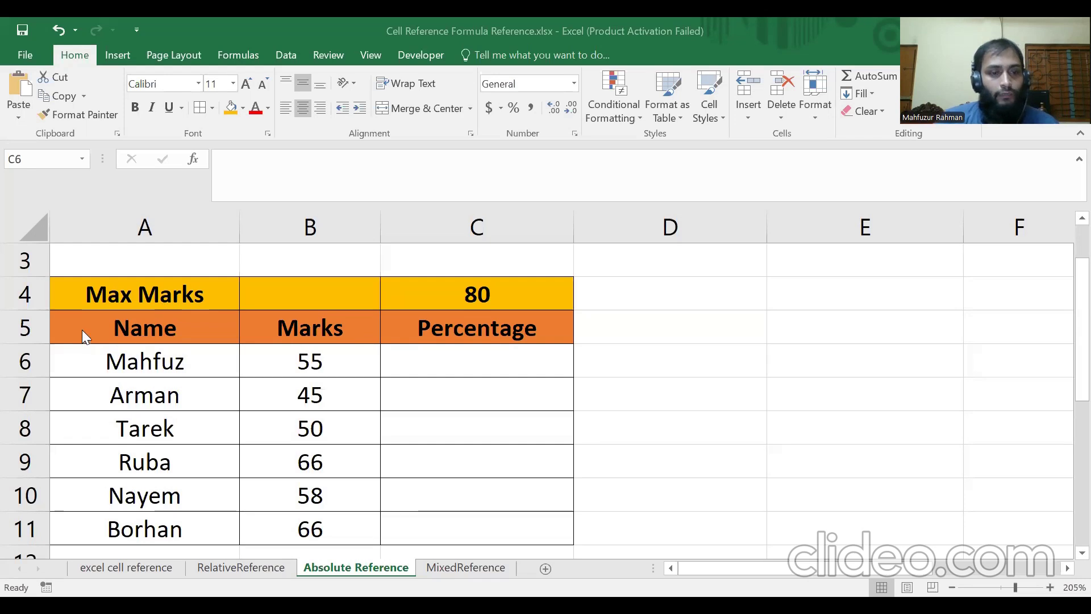
scroll(152, 351, "up", 1)
scroll(151, 351, "down", 2)
scroll(157, 348, "up", 1)
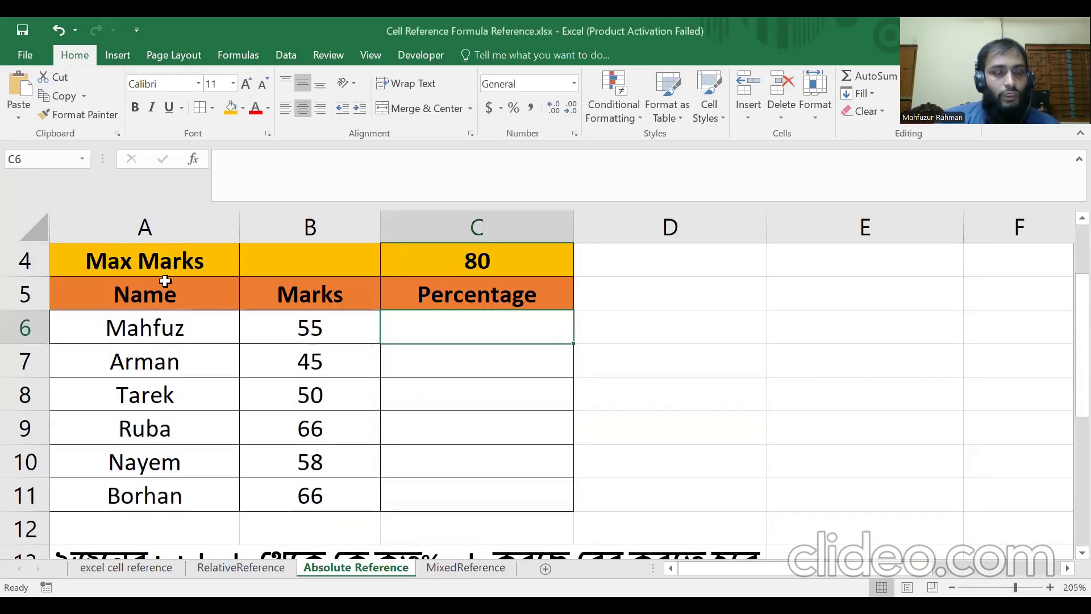
Examine the marks table A4:C11 and the empty Percentage cells C6:C11 that need formulas
left_click_drag(146, 256, 451, 510)
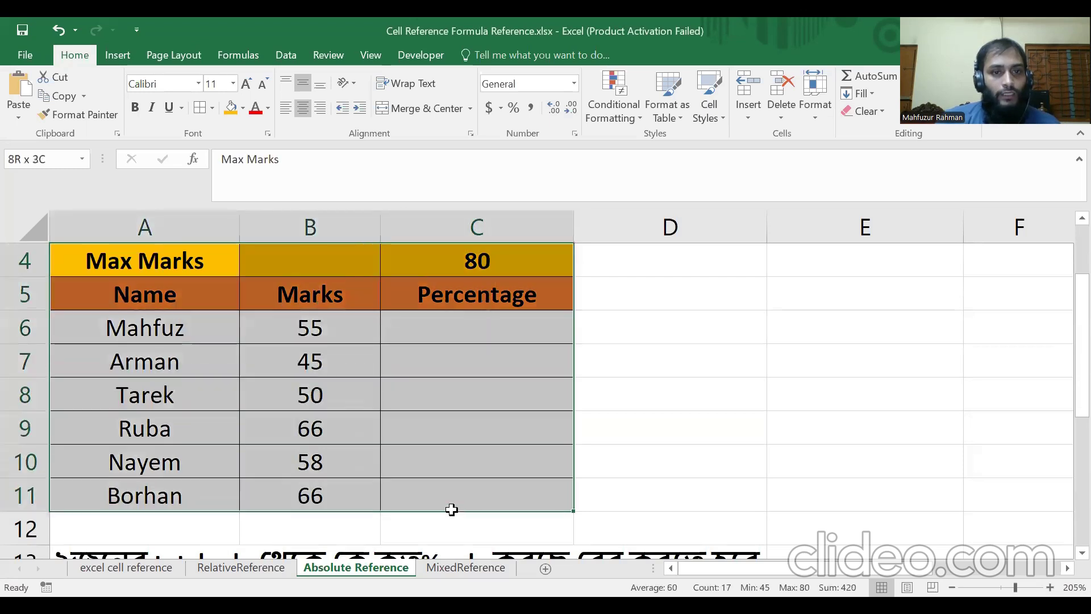
left_click(650, 460)
left_click_drag(193, 256, 529, 485)
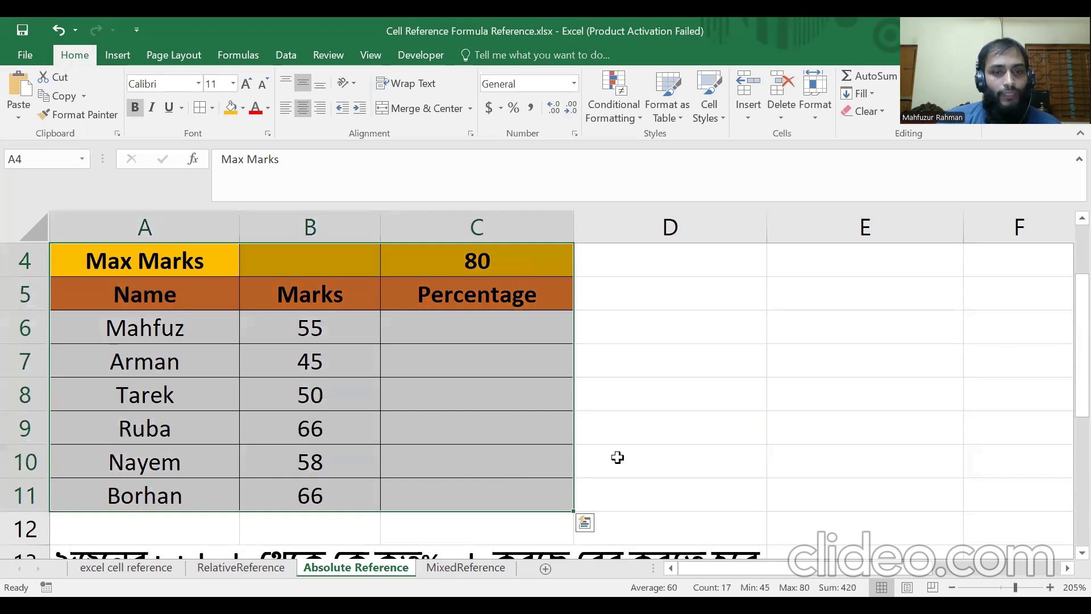
left_click(704, 421)
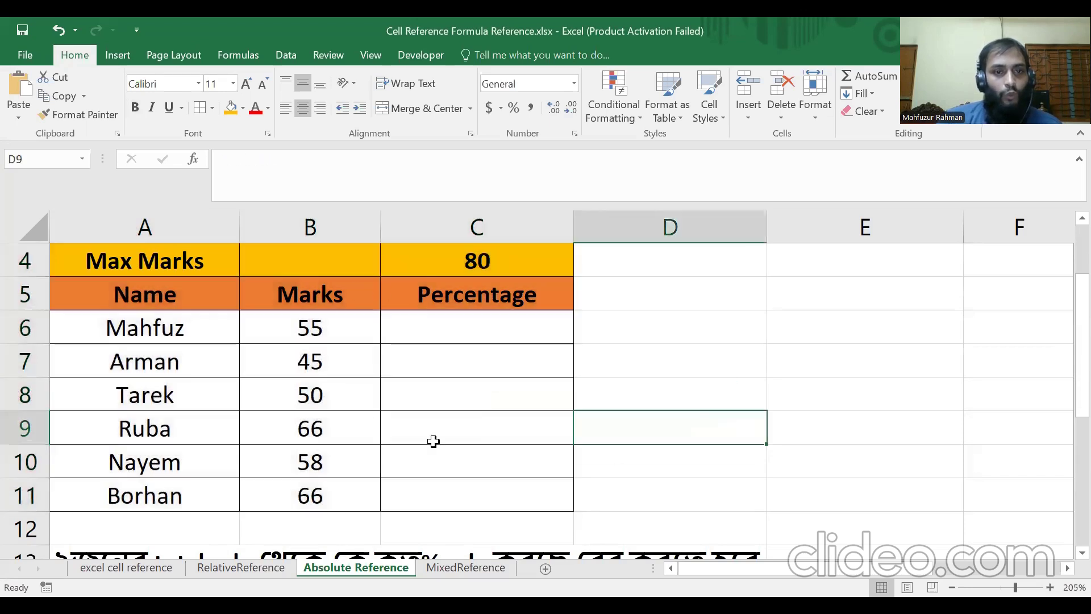
left_click_drag(437, 330, 465, 489)
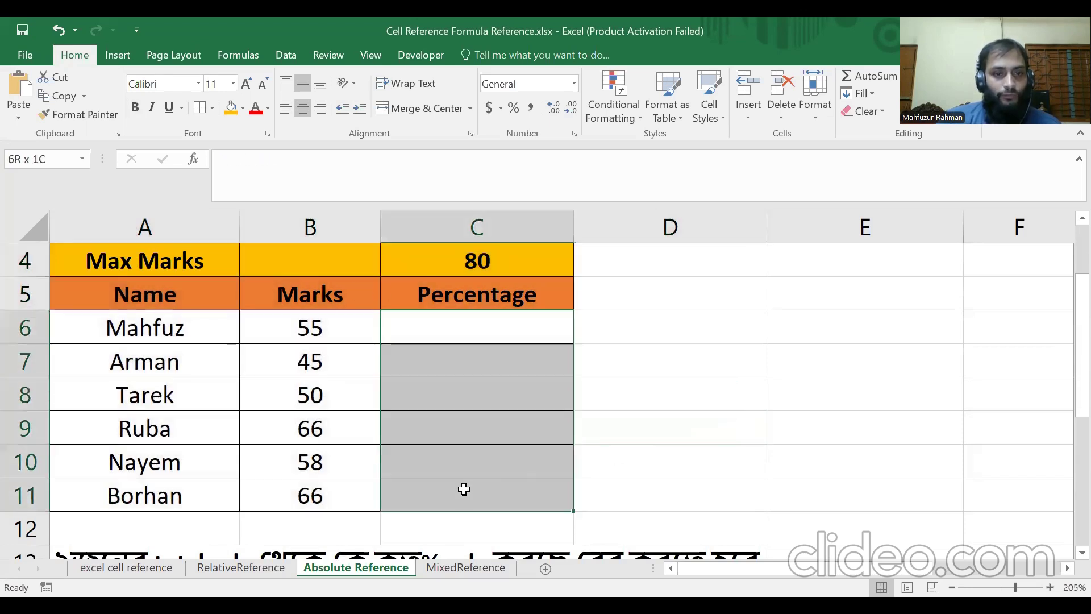
left_click(716, 436)
left_click_drag(443, 330, 485, 485)
left_click(709, 452)
key("Left")
key("Up")
key("Up")
key("Up")
key("Up")
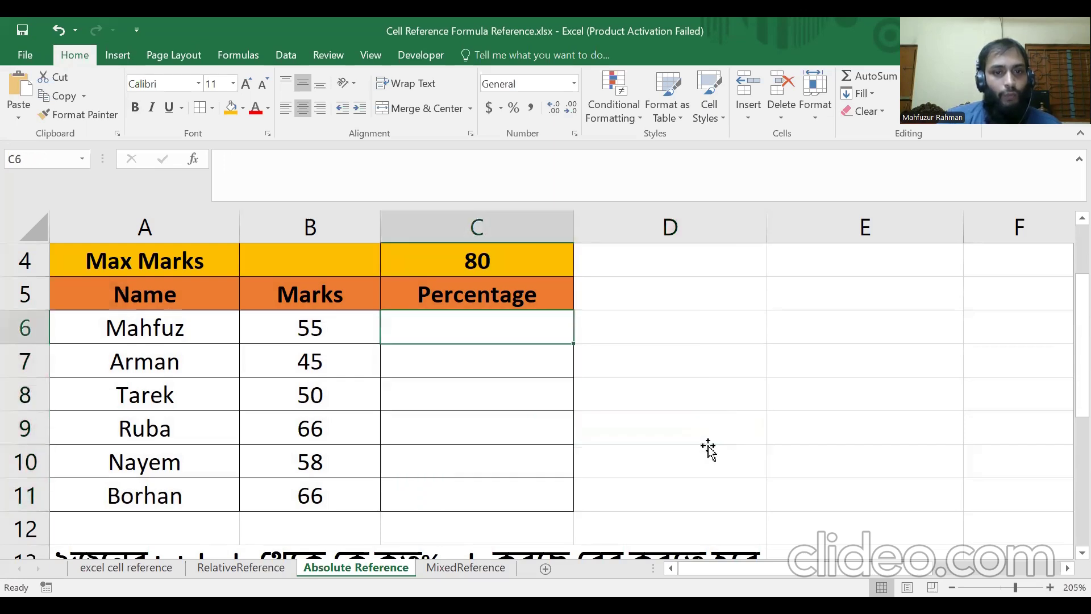
key("Down")
key("Down")
key("Up")
Enter the formula =B6/C4 in Percentage cell C6 to divide the first marks by Max Marks
left_click(375, 329)
key("Right")
key("Down")
key("Up")
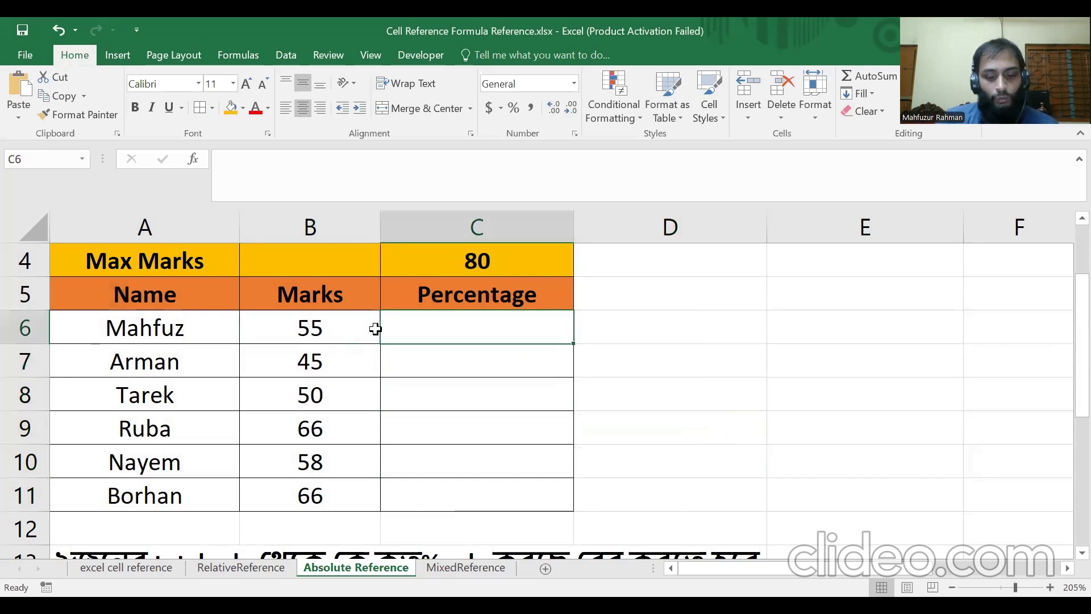
type("=")
left_click(316, 331)
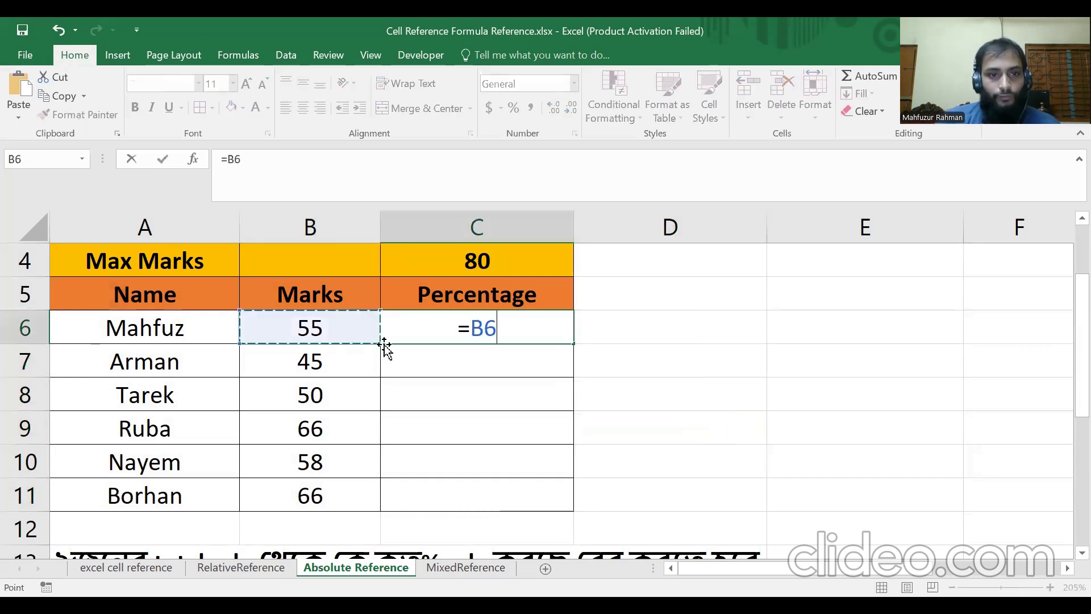
type("/")
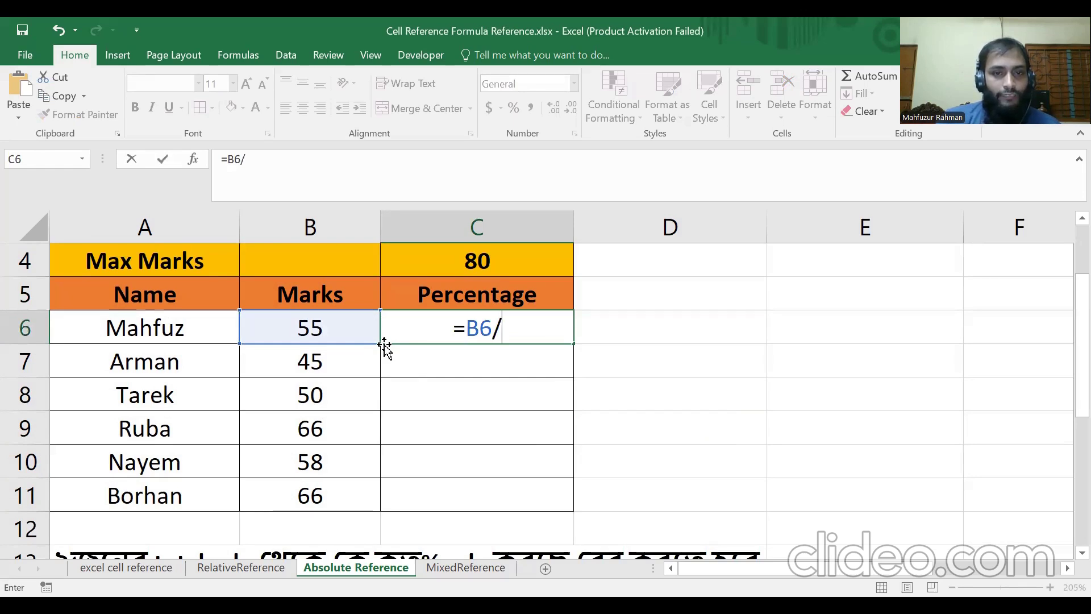
key("Up")
key("Up")
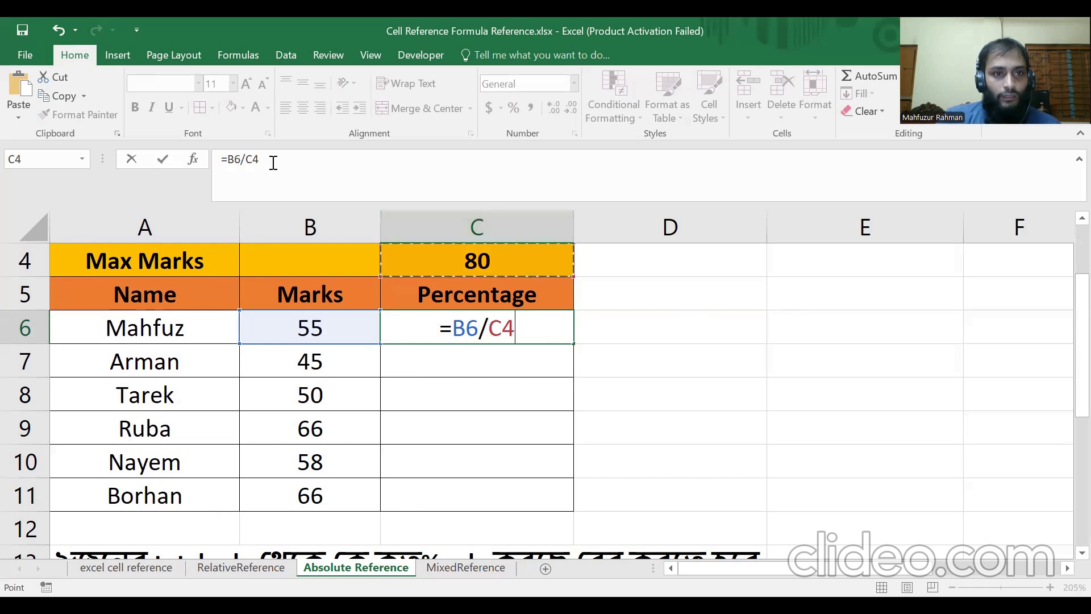
scroll(378, 205, "up", 1)
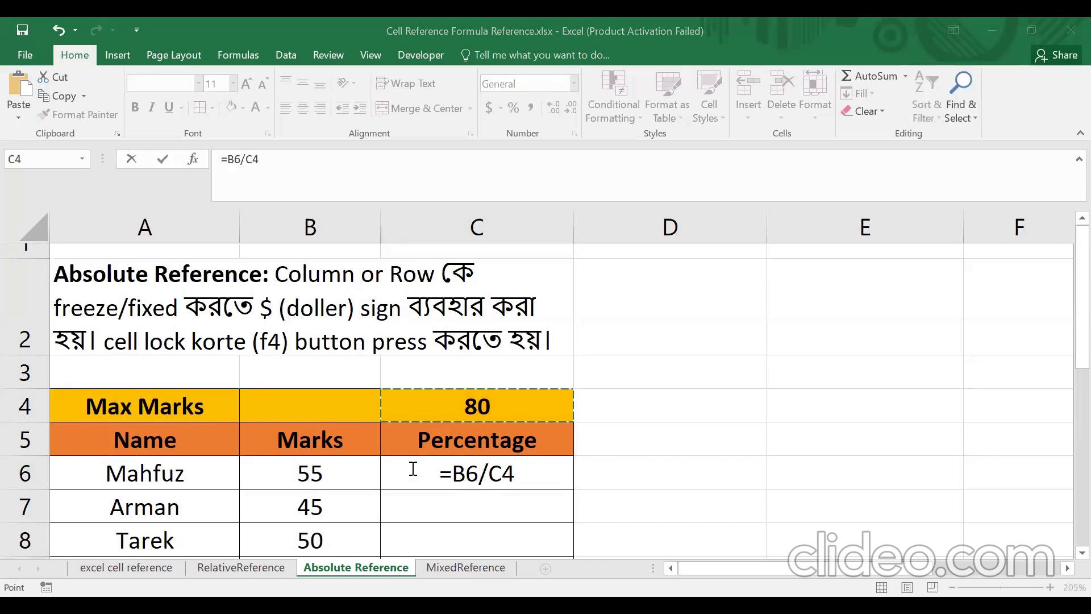
left_click(440, 473)
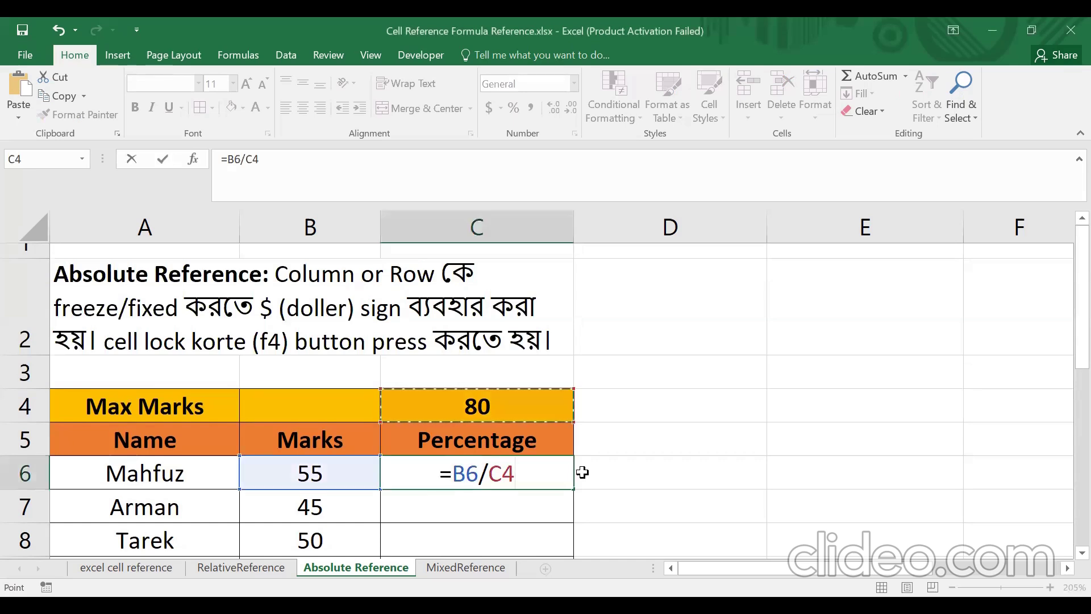
key("Return")
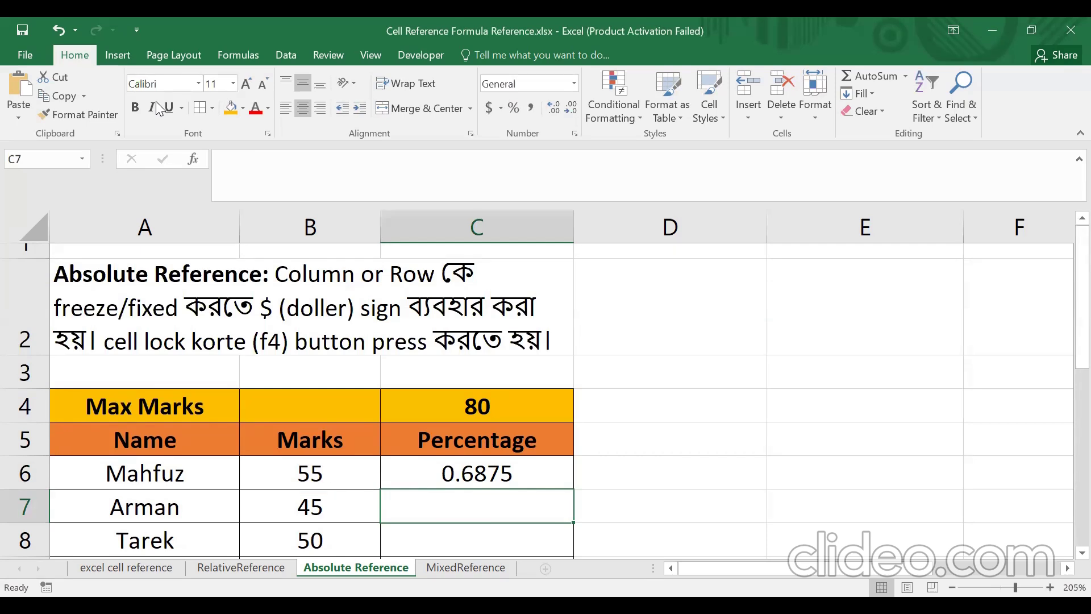
Format Percentage cell C6 as a percentage
key("alt+Tab")
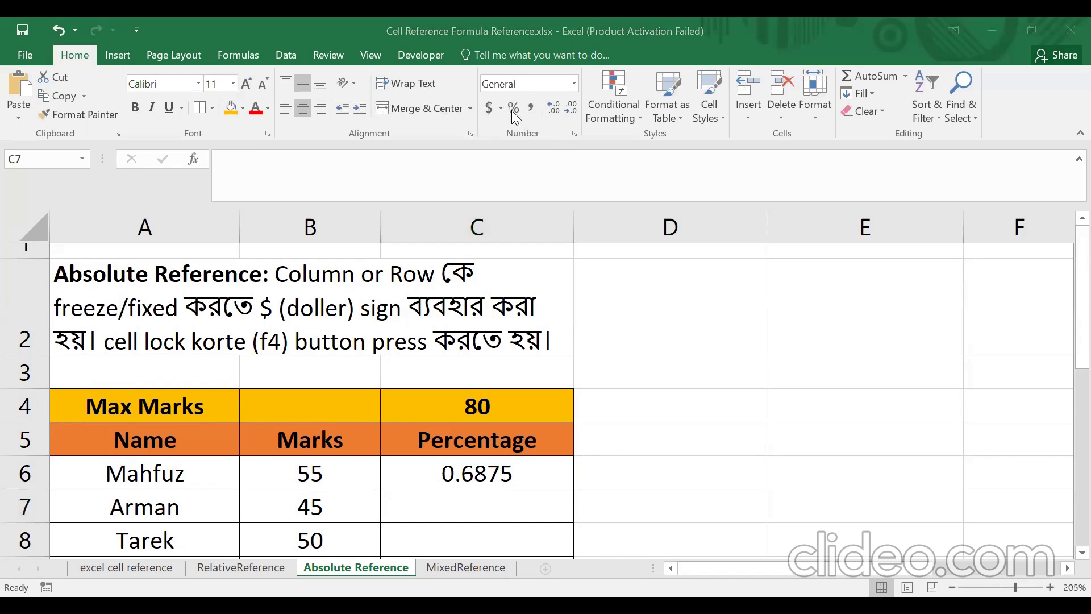
left_click(449, 473)
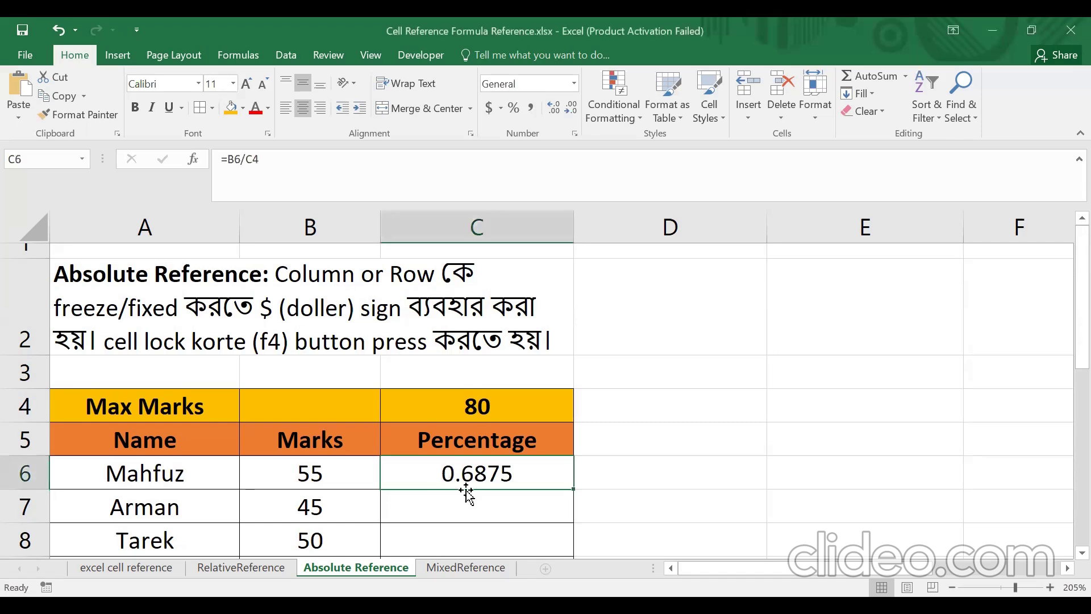
left_click(515, 109)
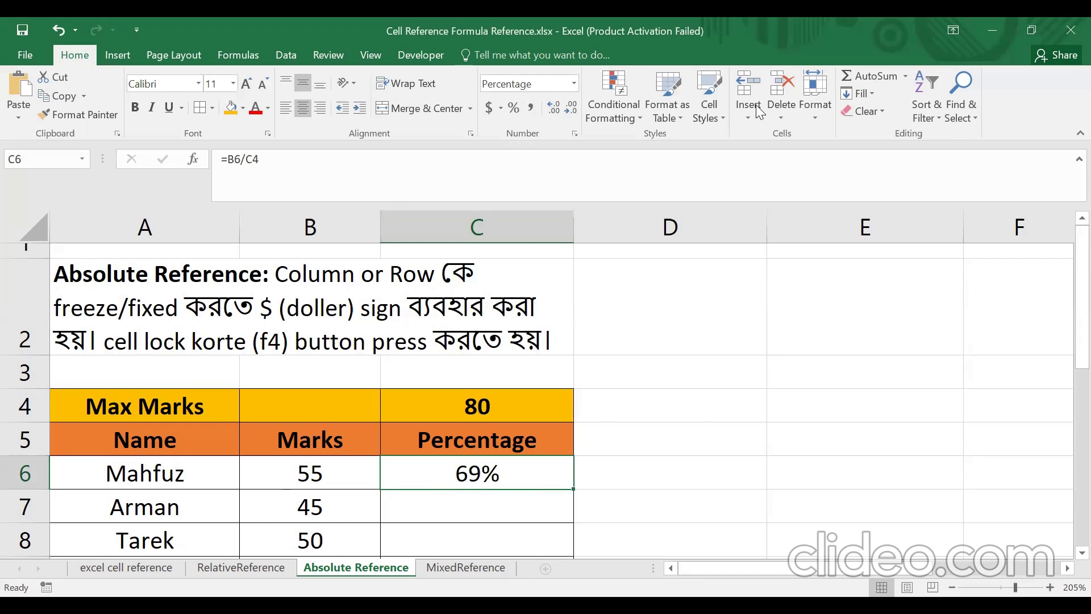
Fill the relative formula from C6 down through C11
scroll(516, 478, "down", 1)
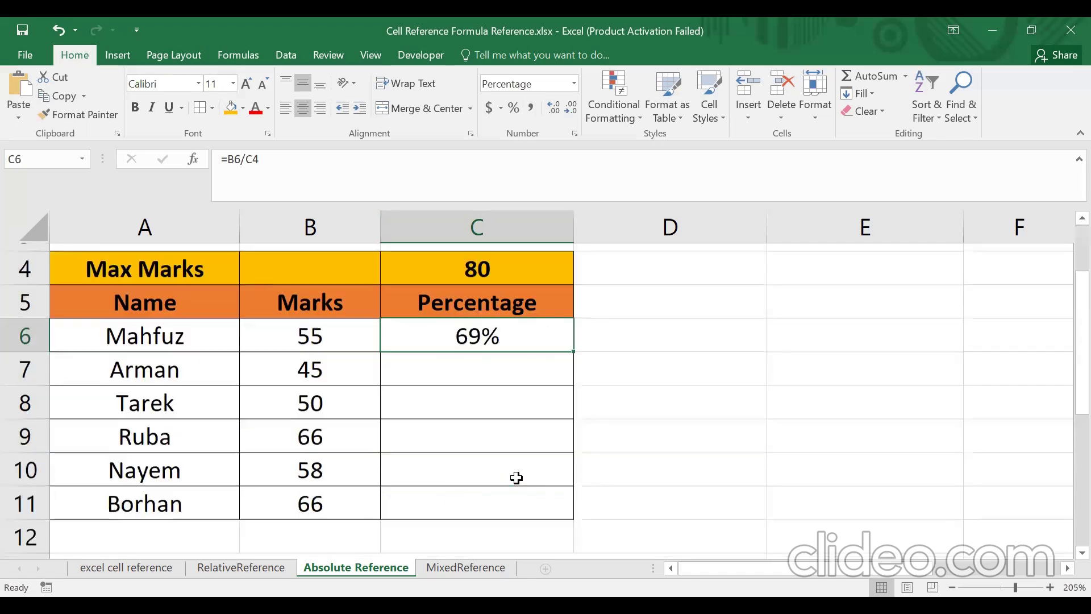
key("Down")
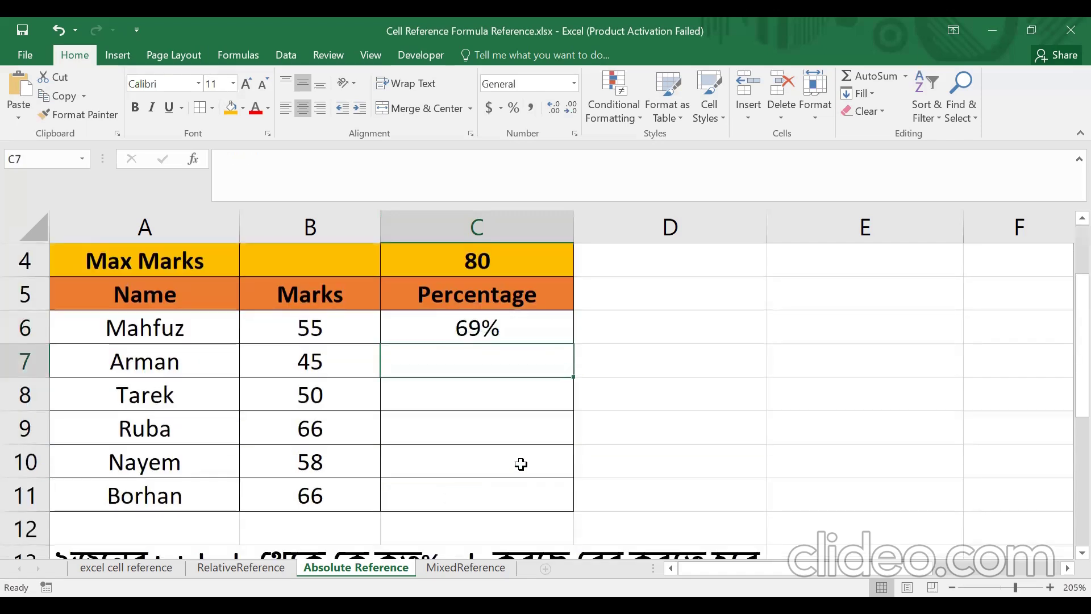
key("Up")
scroll(300, 168, "up", 1)
scroll(262, 165, "down", 2)
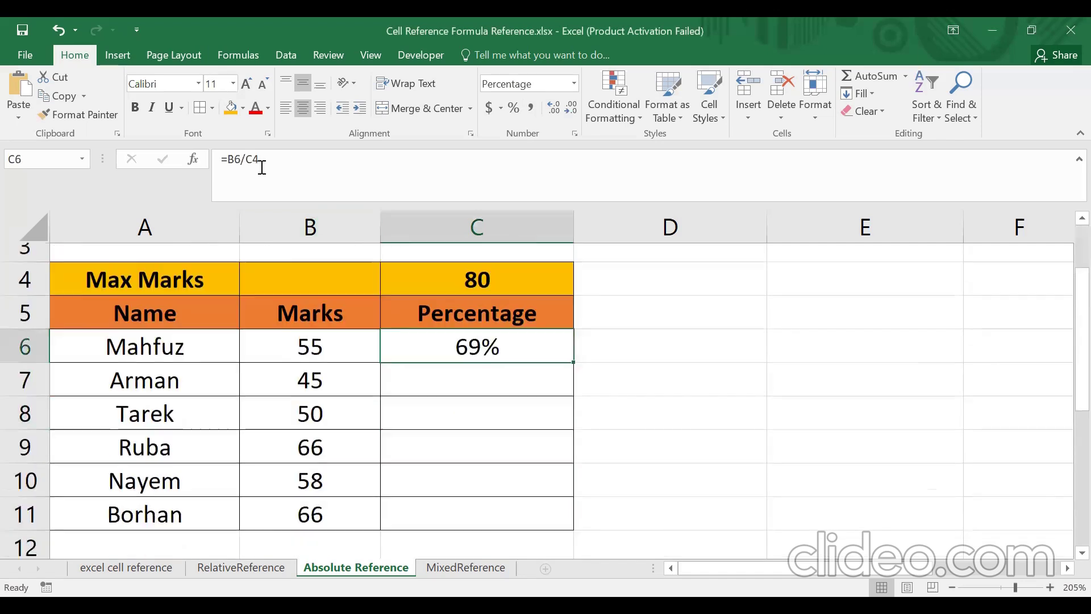
scroll(235, 166, "up", 1)
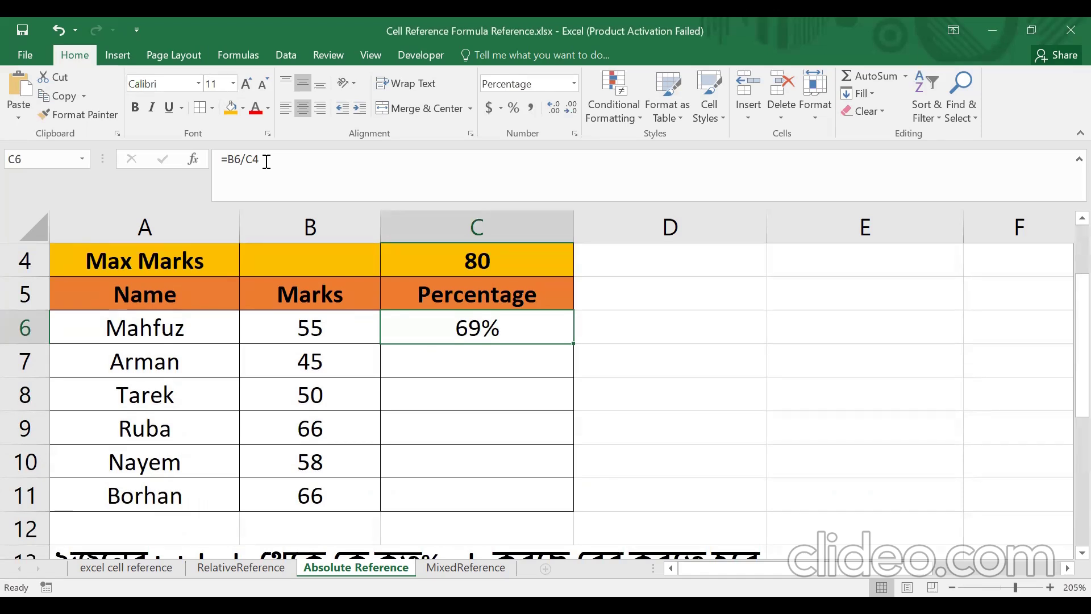
left_click_drag(574, 343, 561, 501)
left_click(703, 434)
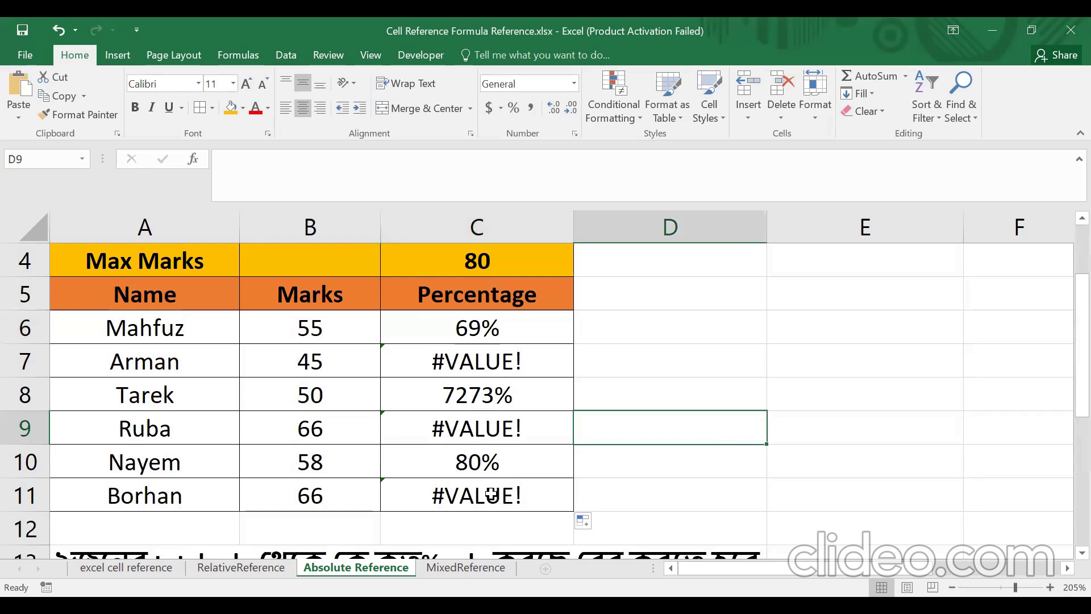
Compare the filled formulas in C6, C7 and C8, tracing back up to the Max Marks cell C4
key("Left")
key("Up")
key("Up")
key("Up")
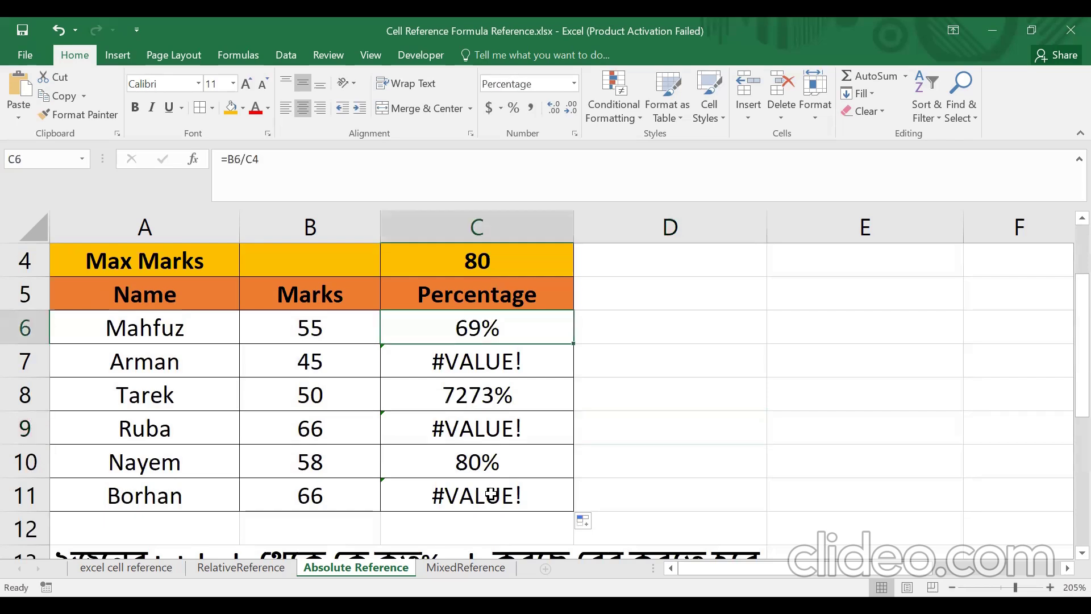
key("Down")
key("Down")
key("Up")
key("Up")
key("Down")
key("Up")
key("Up")
key("Up")
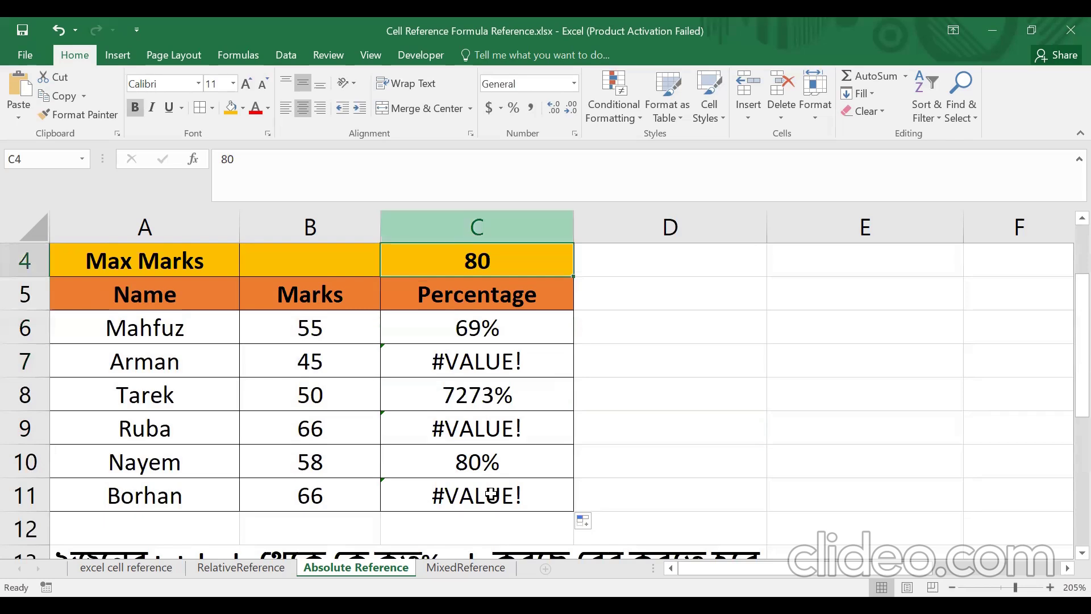
Highlight column C and the Max Marks cell C4 to identify the reference that needs fixing
key("ctrl+shift+Down")
left_click(477, 227)
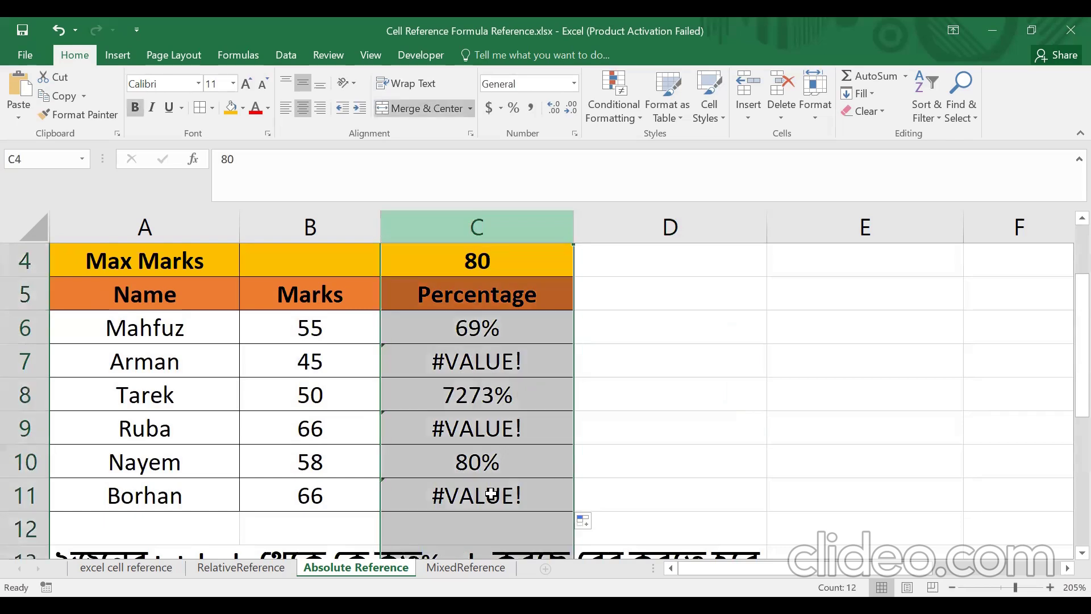
left_click(476, 261)
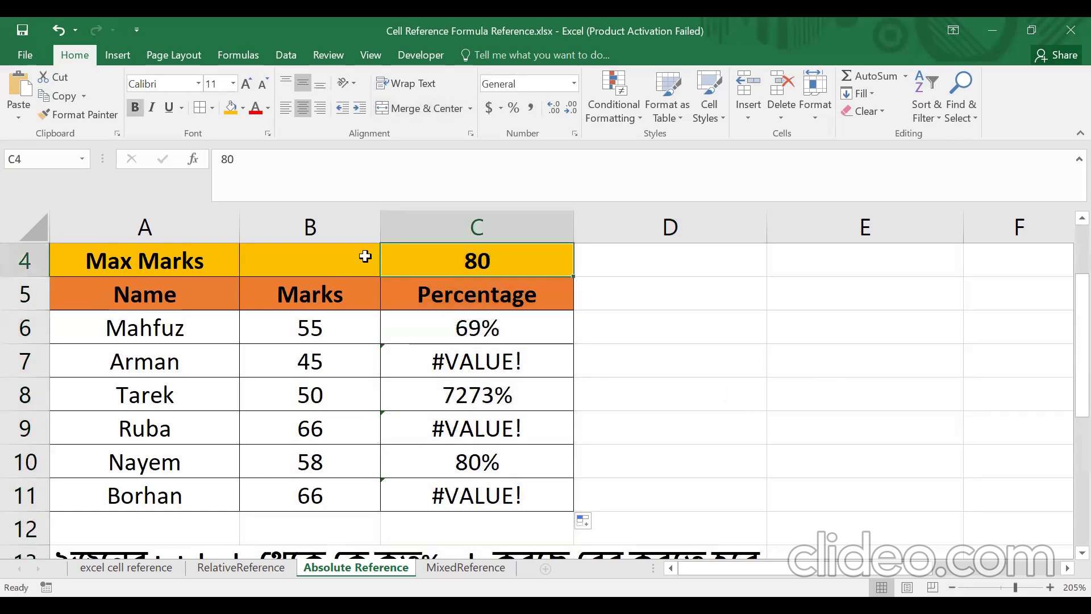
left_click(670, 361)
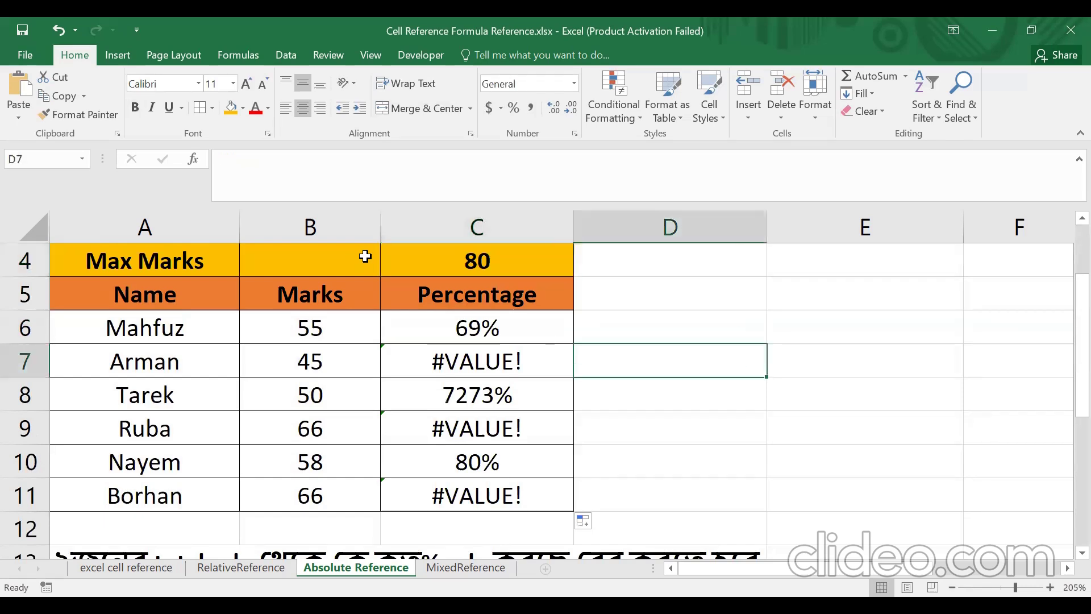
left_click(477, 261)
left_click(670, 394)
left_click(477, 261)
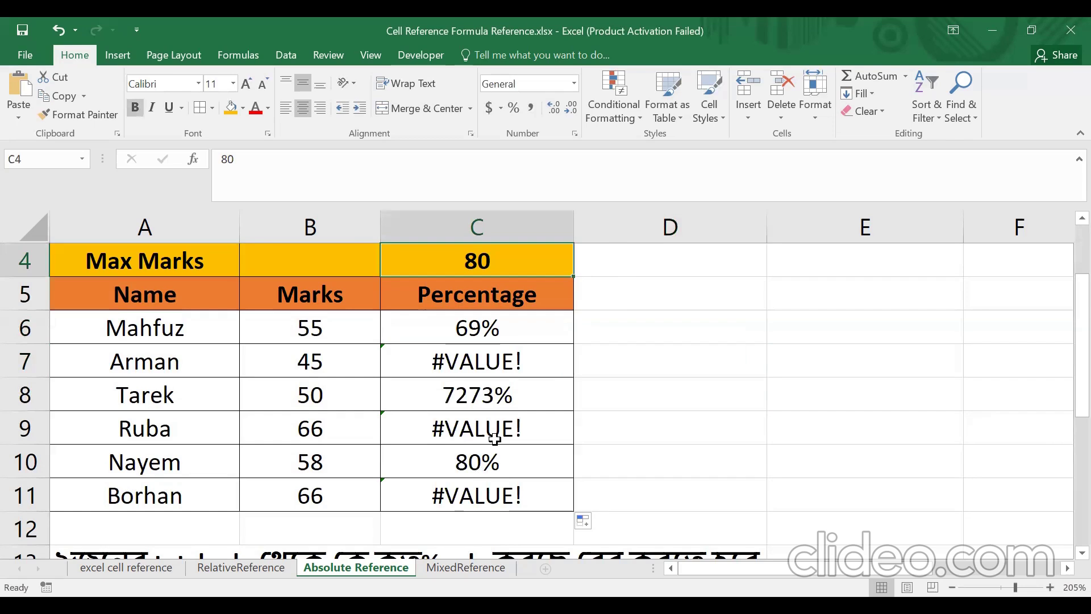
Check the divisor in the C7 formula against the Percentage header C5 and the Max Marks cell C4
key("Down")
key("Down")
key("Down")
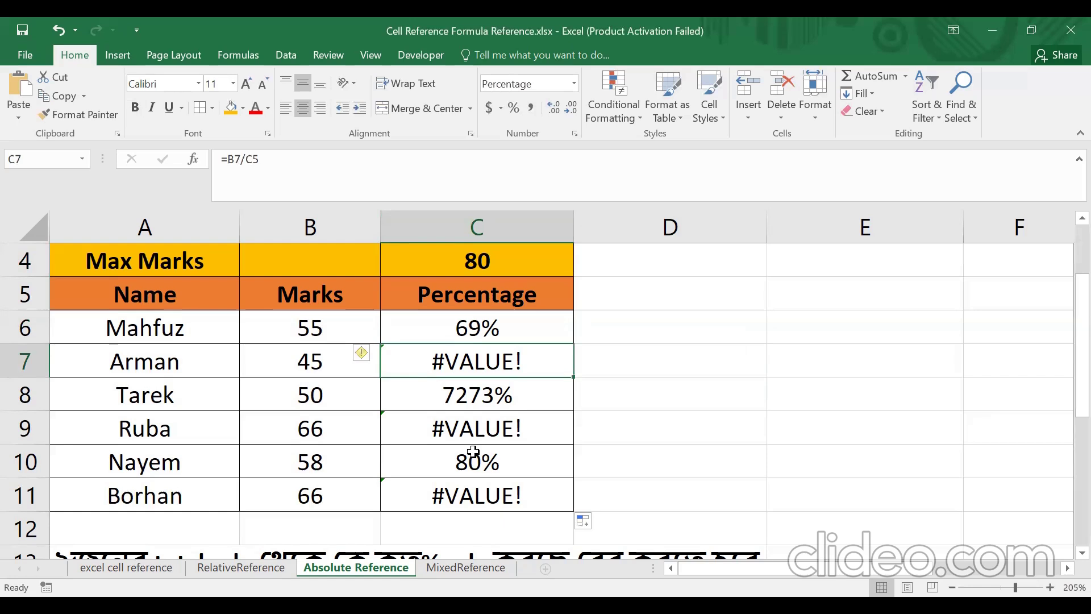
scroll(473, 452, "up", 1)
scroll(473, 451, "down", 1)
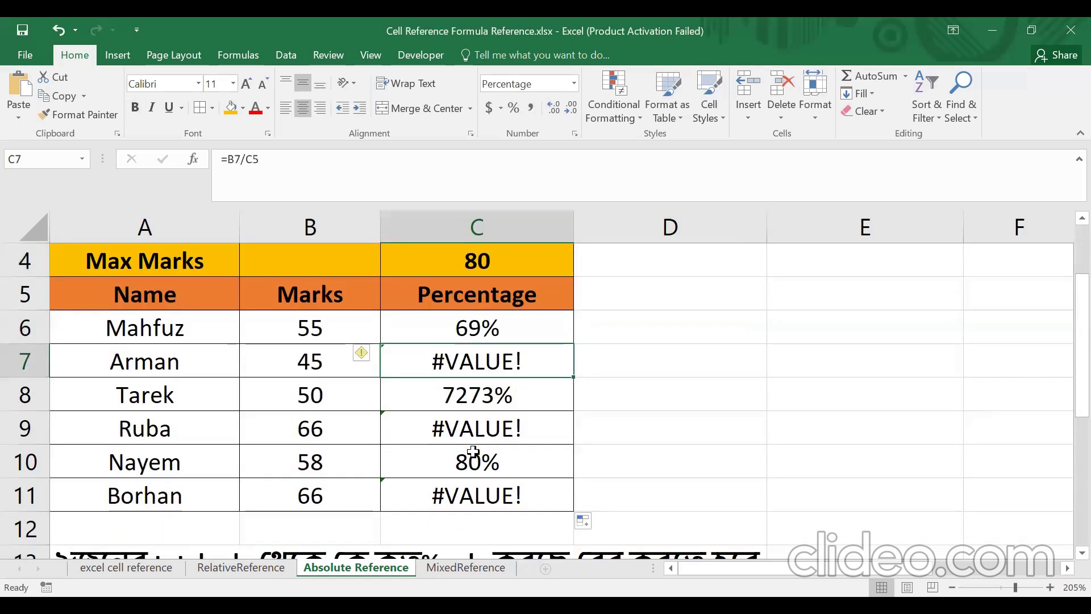
key("Up")
key("Up")
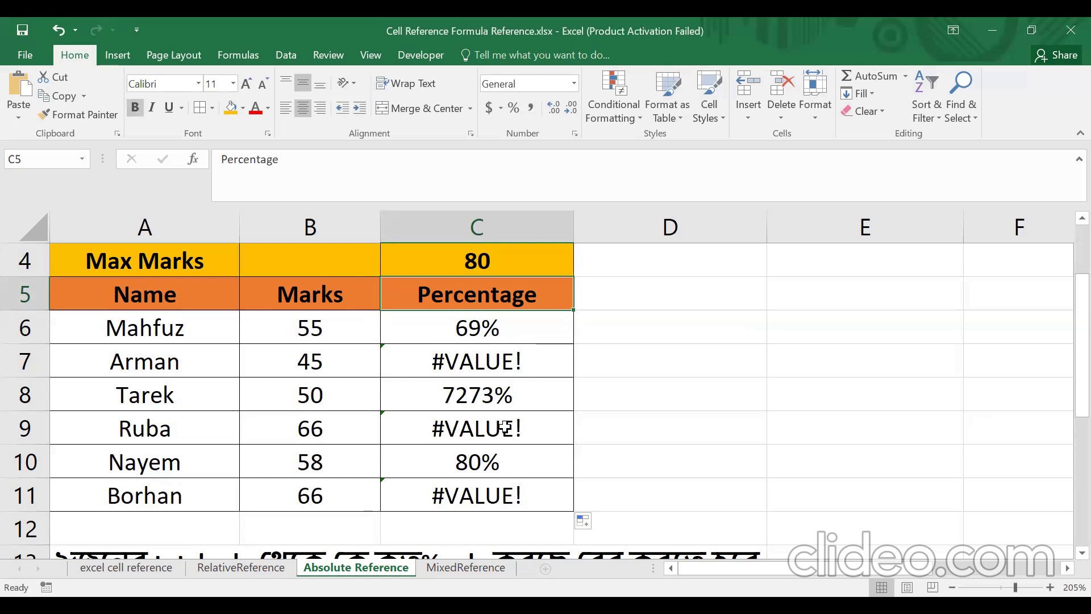
key("Up")
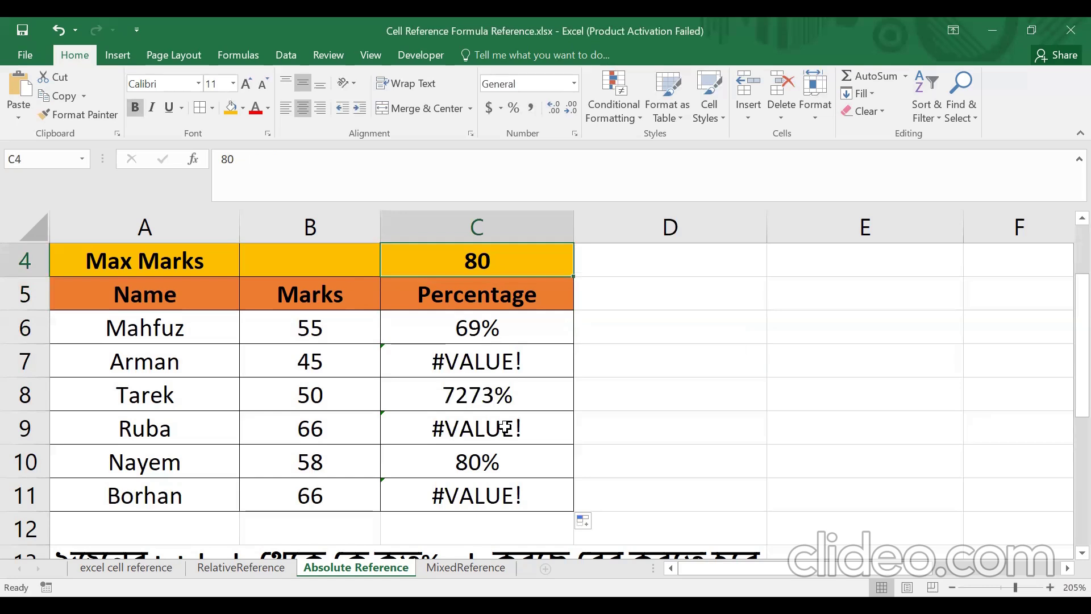
scroll(505, 427, "up", 1)
scroll(505, 428, "down", 1)
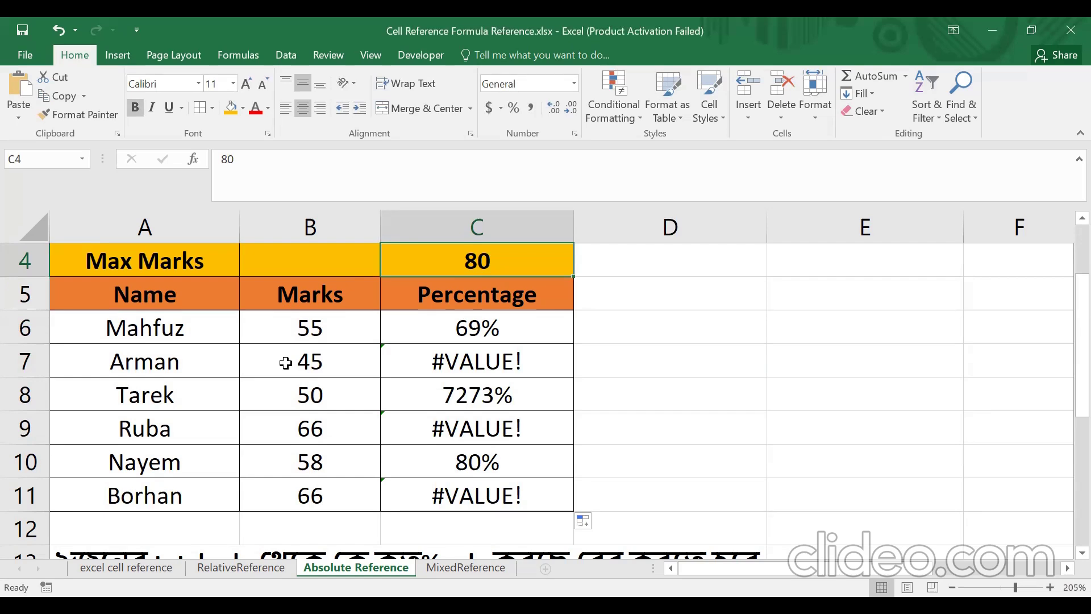
Compare the references in the C7 and C8 formulas with Max Marks cell C4 and review the Absolute Reference note
key("Down")
key("Down")
key("Down")
key("Down")
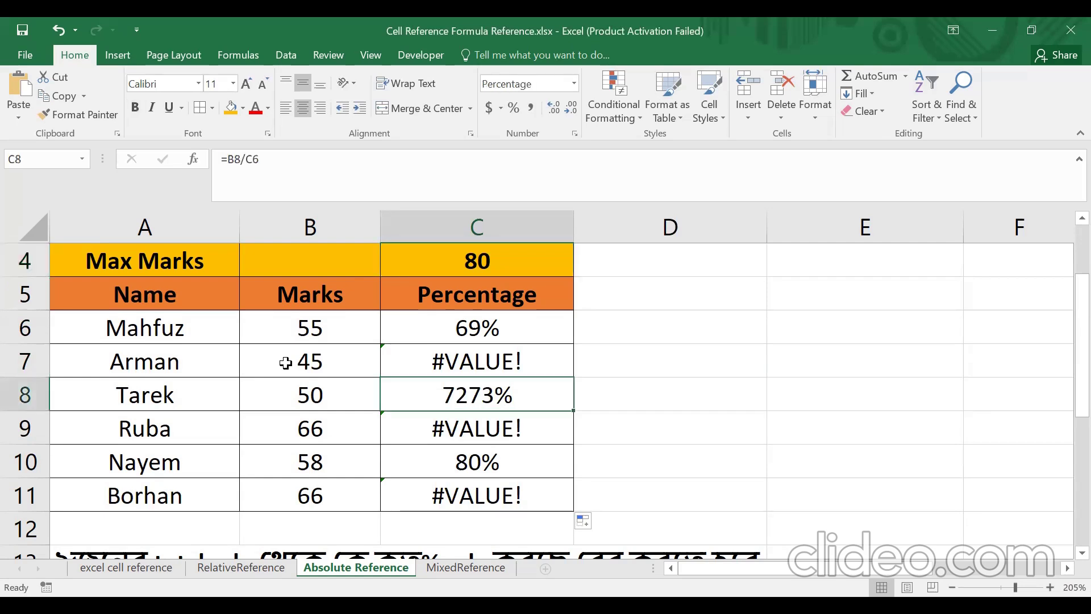
key("Up")
key("Up")
key("Up")
key("Up")
key("Down")
key("Down")
key("Down")
key("Up")
key("Up")
key("Up")
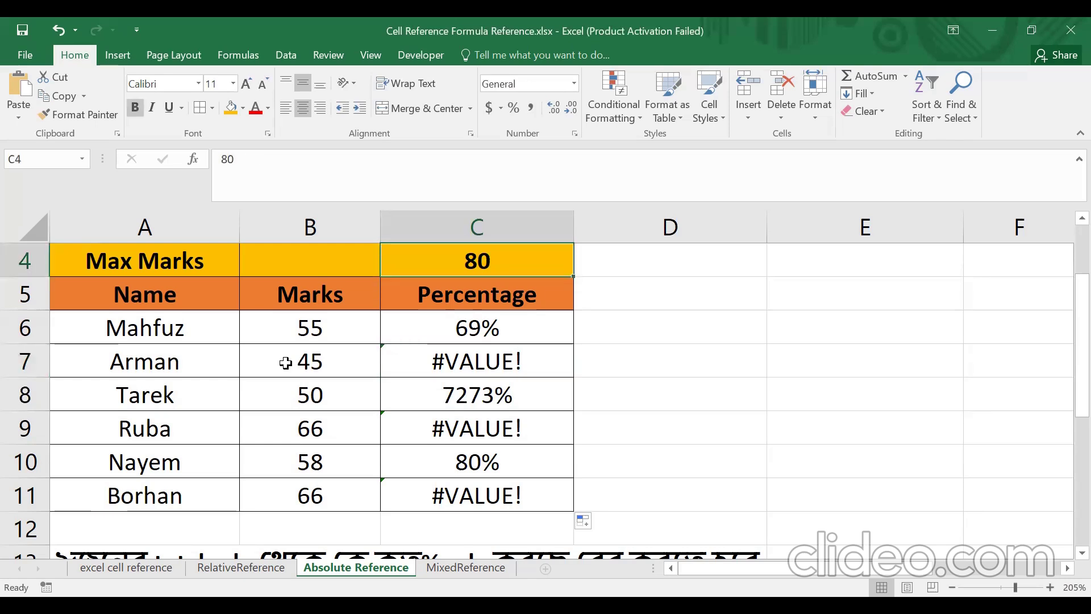
key("Down")
key("Down")
key("Down")
key("Up")
key("Up")
key("Up")
key("Down")
key("Down")
key("Down")
key("Up")
key("Up")
key("Up")
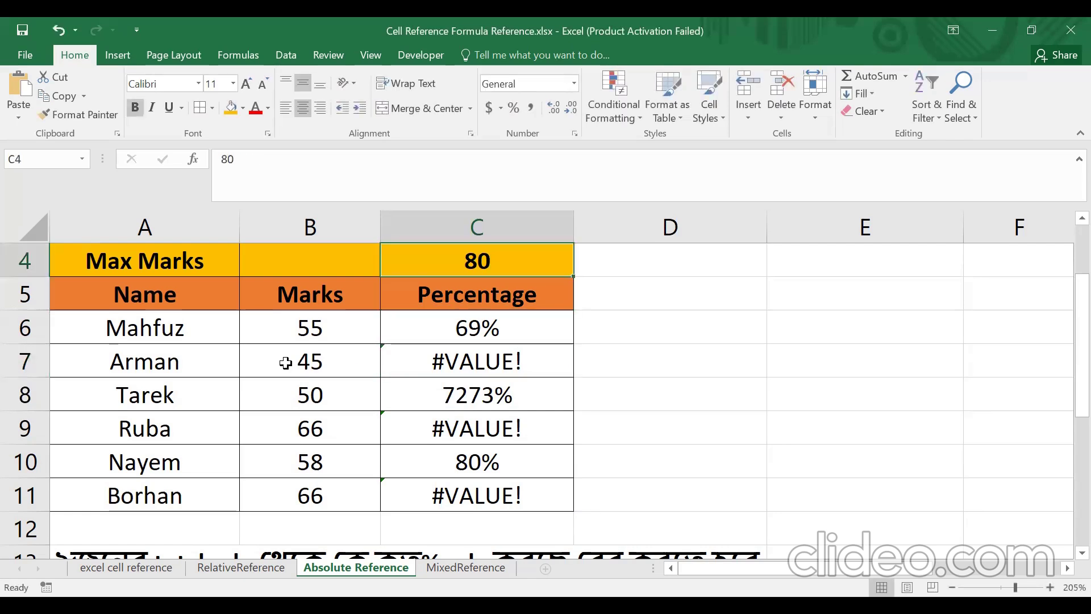
scroll(285, 363, "up", 1)
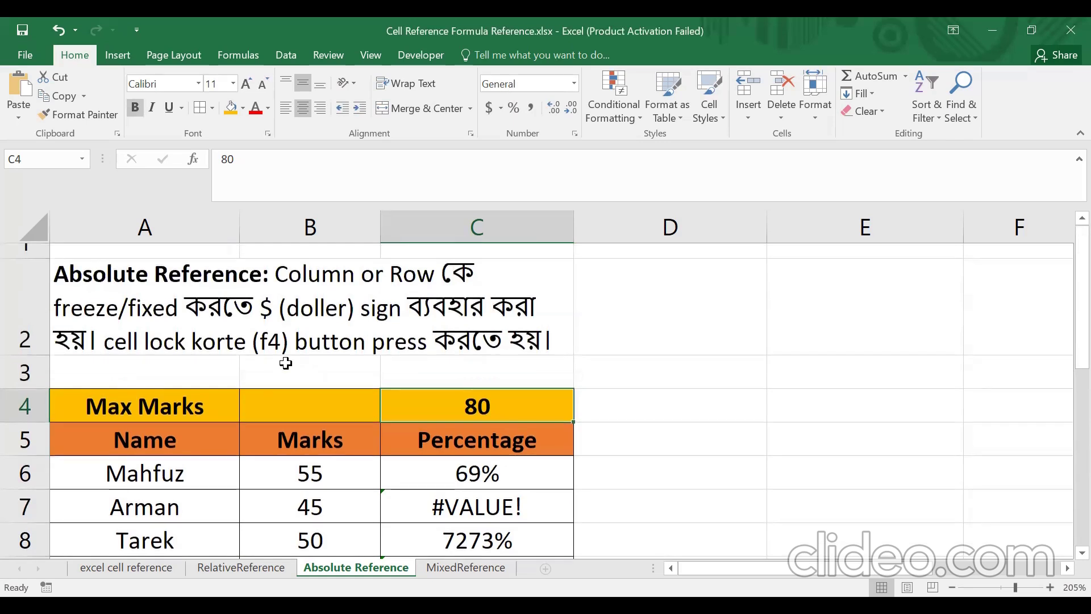
Clear the incorrect percentage formulas from C7:C11, keeping the formula in C6
scroll(285, 363, "down", 1)
left_click_drag(398, 361, 472, 486)
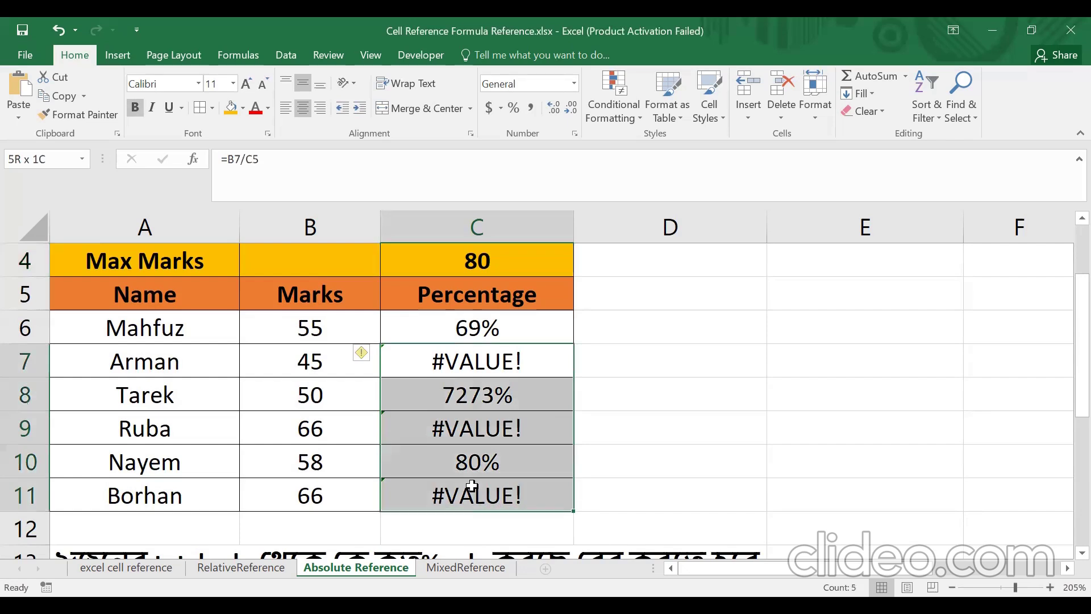
key("Delete")
key("Up")
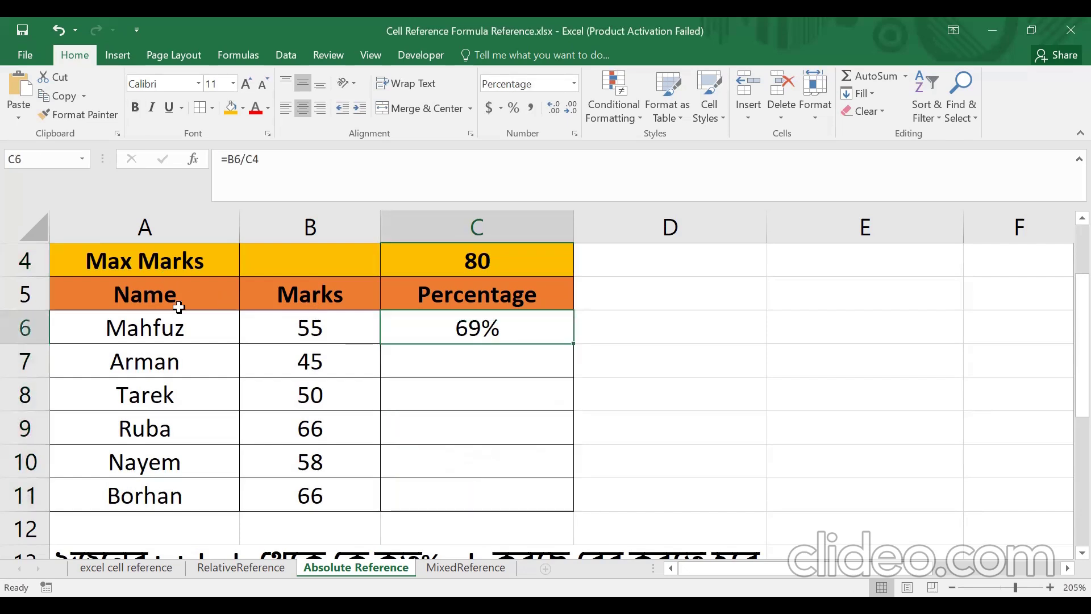
Highlight the marks in B6:B11 as the values whose reference has to change in each row
left_click_drag(310, 327, 308, 489)
left_click(454, 471)
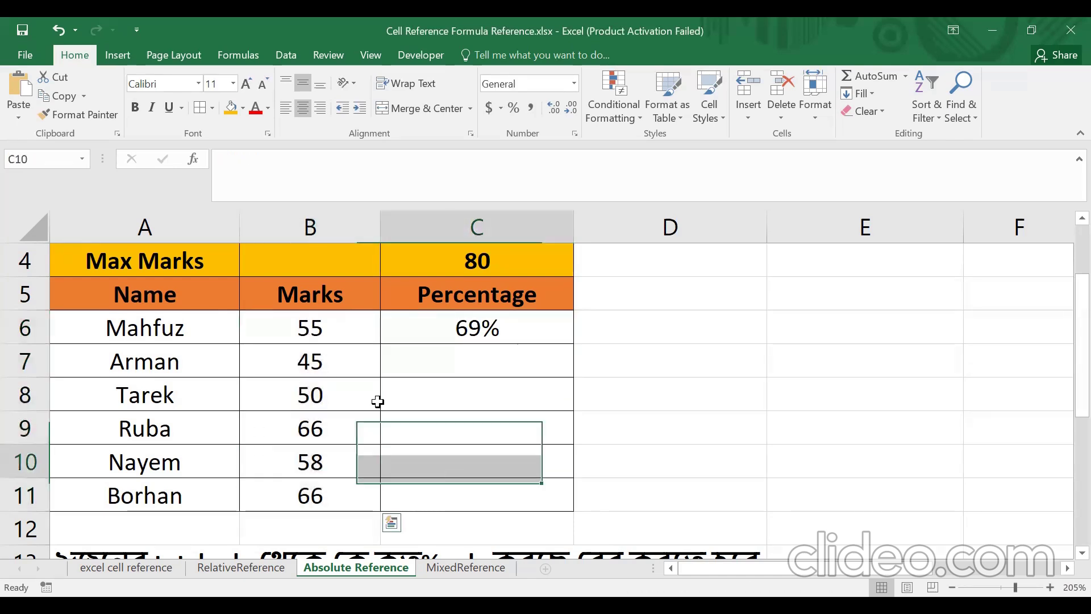
left_click_drag(305, 328, 306, 492)
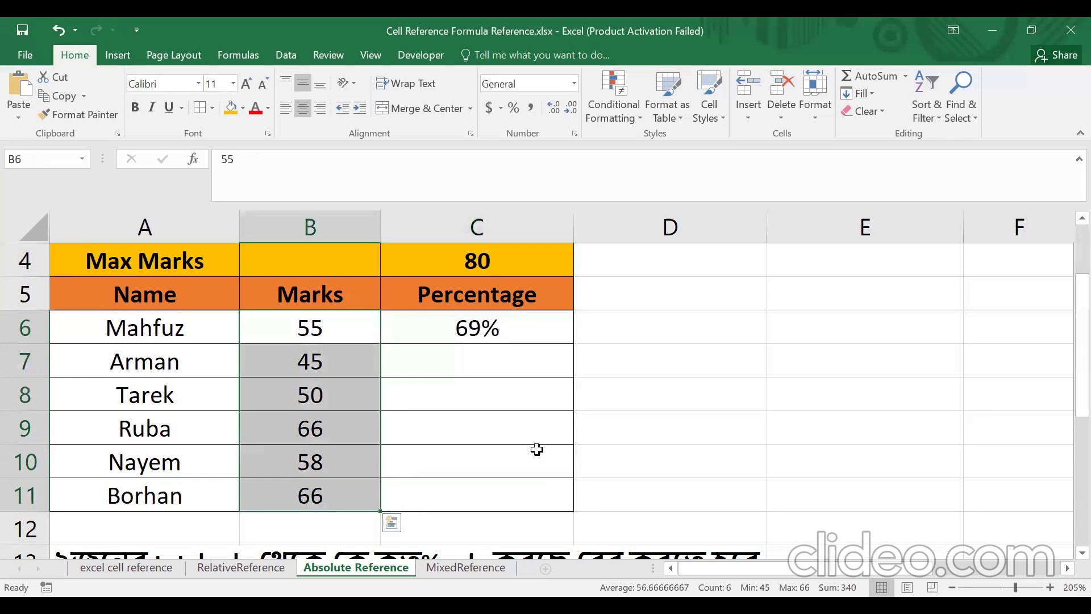
left_click(534, 451)
left_click_drag(325, 329, 333, 487)
left_click(490, 438)
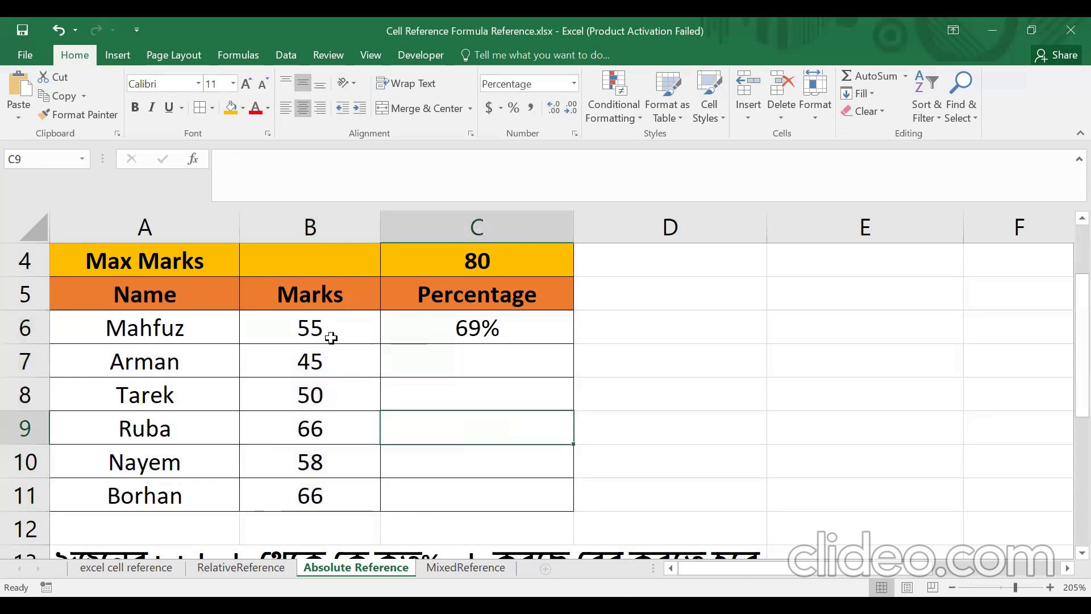
left_click_drag(319, 331, 314, 484)
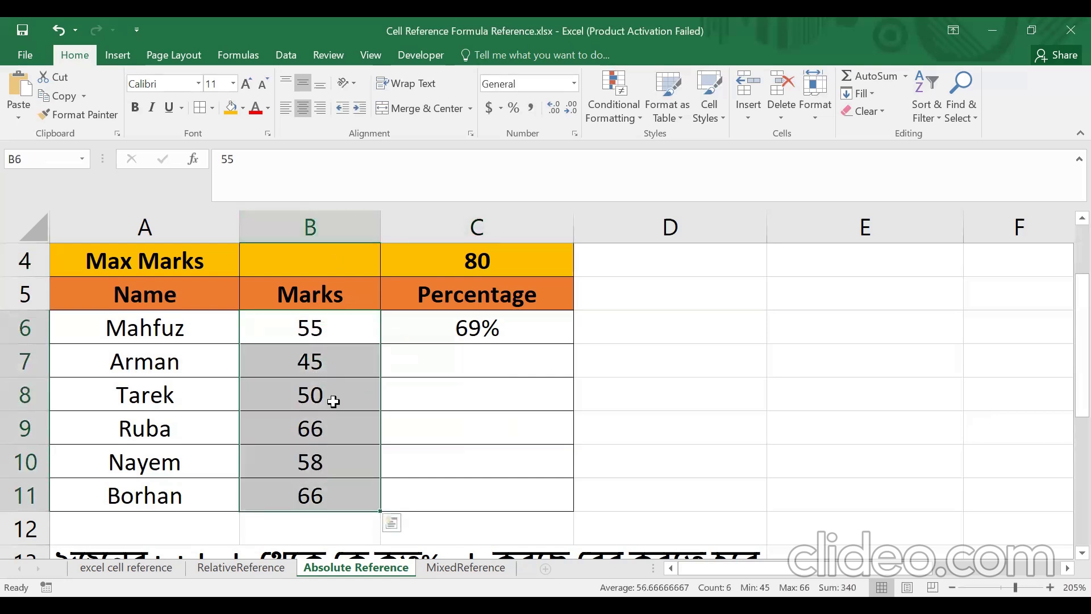
Review the Absolute Reference note and point out Max Marks cell C4 as the reference to lock
scroll(476, 431, "up", 1)
left_click(476, 419)
left_click(599, 443)
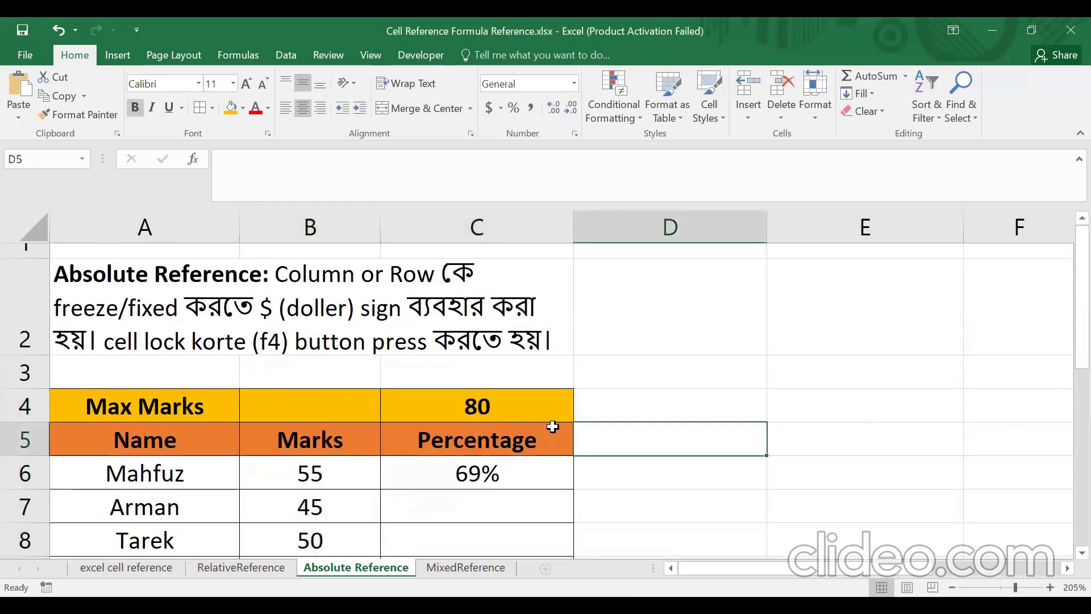
left_click(553, 420)
scroll(553, 427, "down", 1)
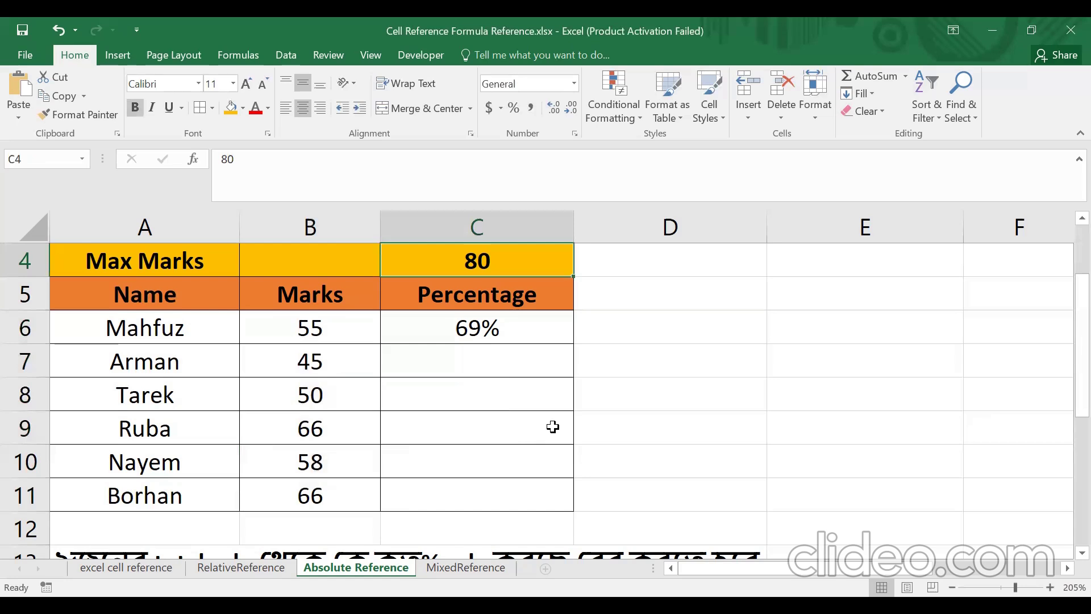
Replace the percentage formula in C6 with =B6/$C$4, making the Max Marks reference absolute
key("Down")
key("Down")
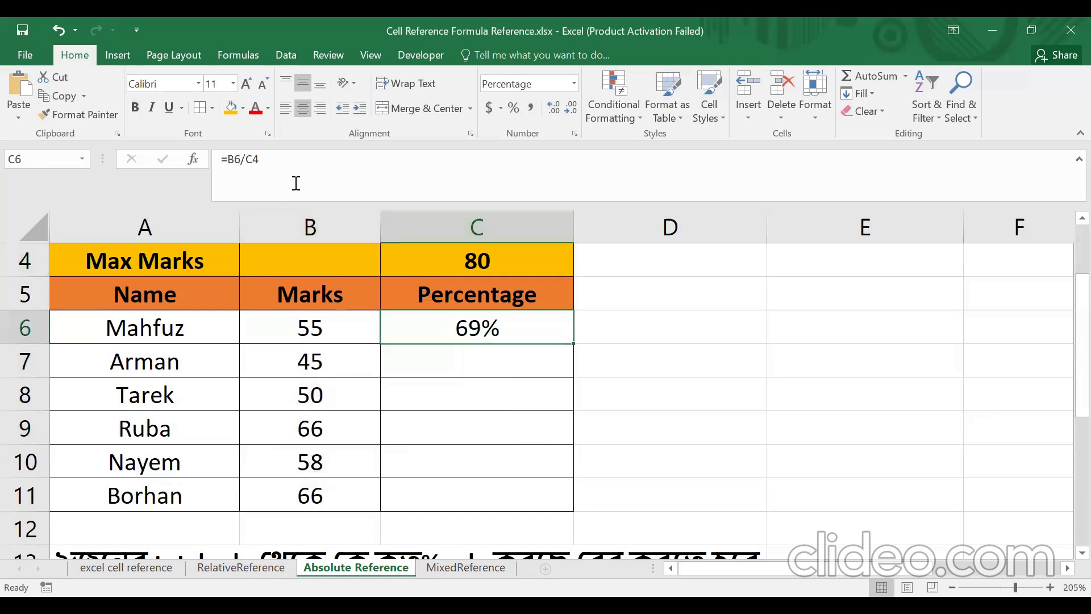
left_click_drag(275, 164, 219, 160)
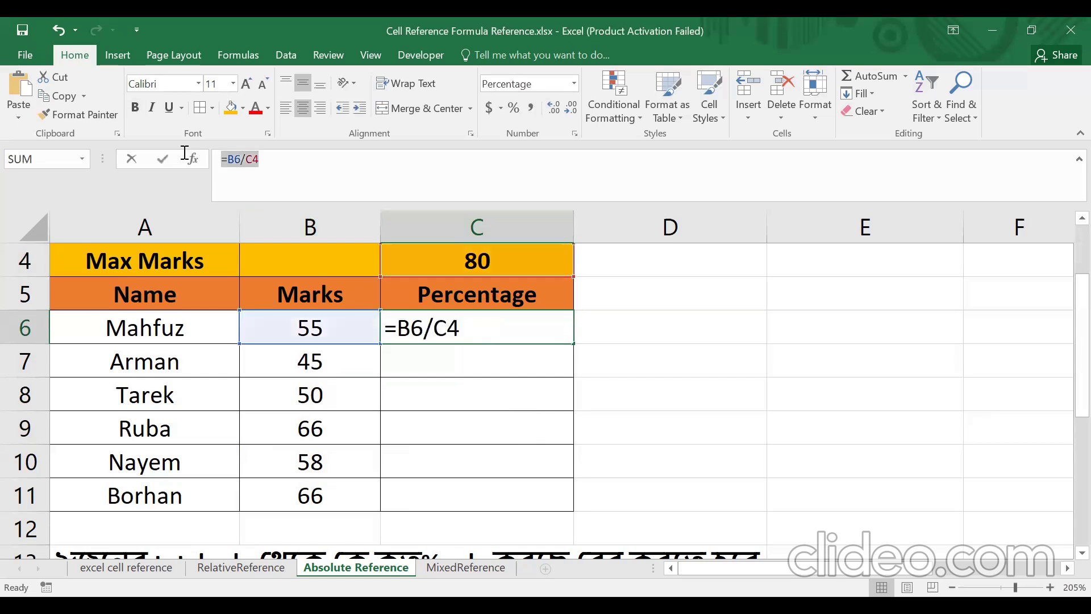
key("BackSpace")
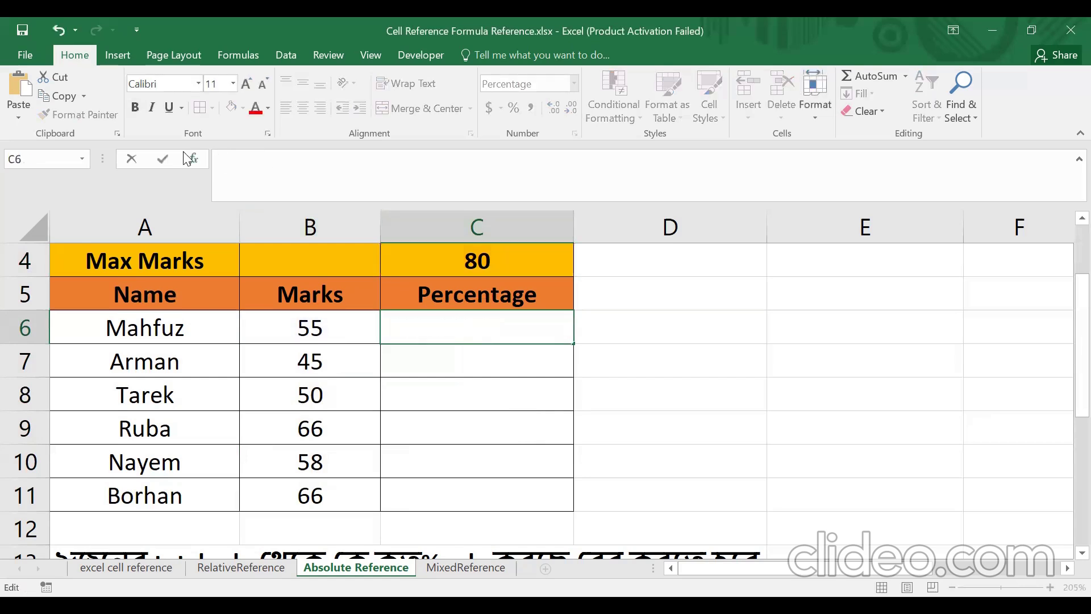
type("=")
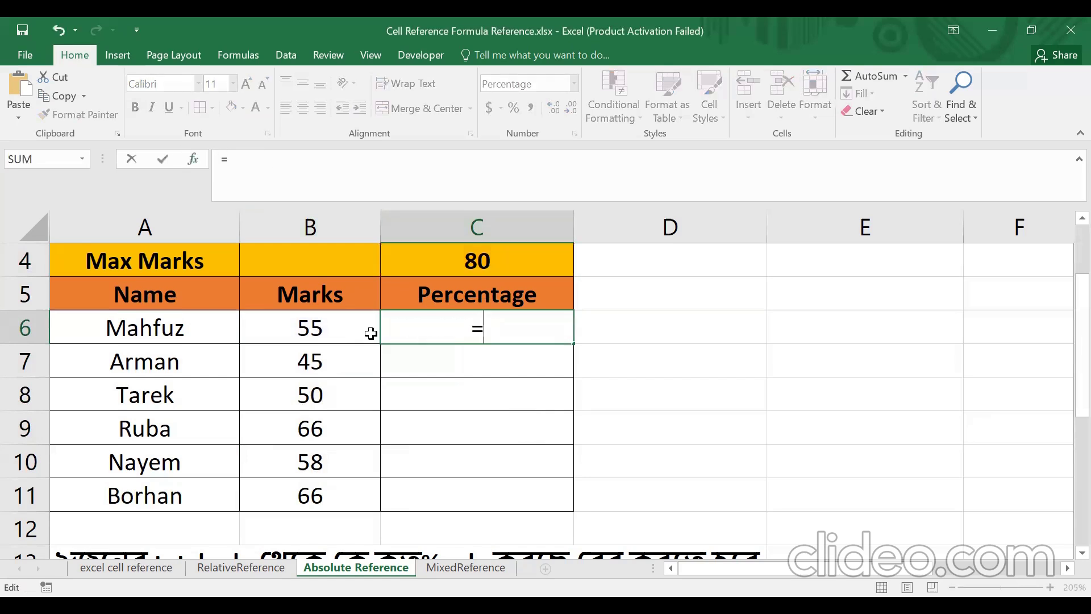
left_click(316, 328)
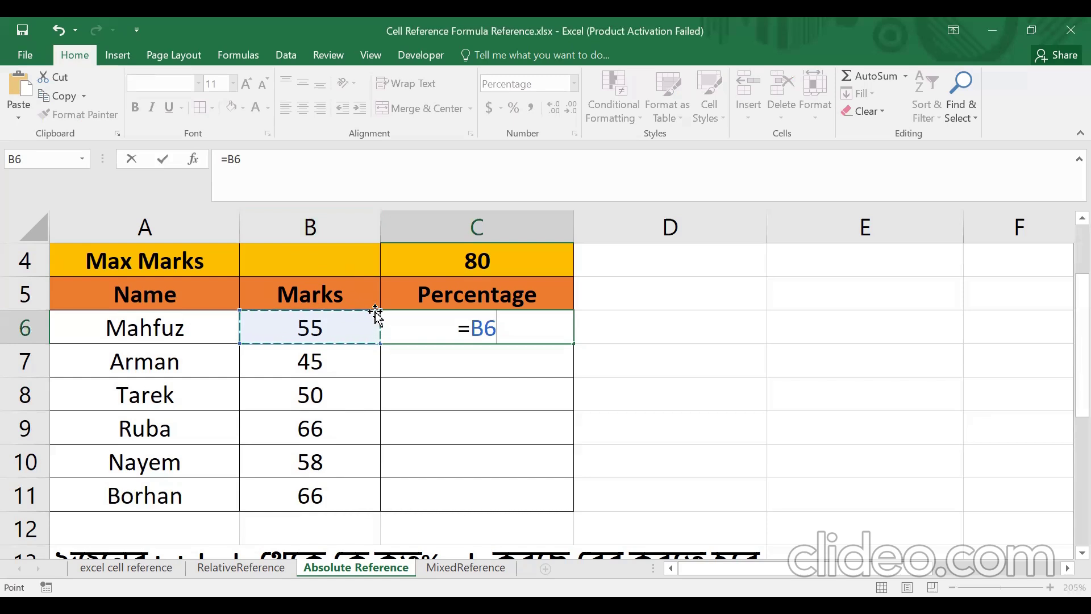
type("/")
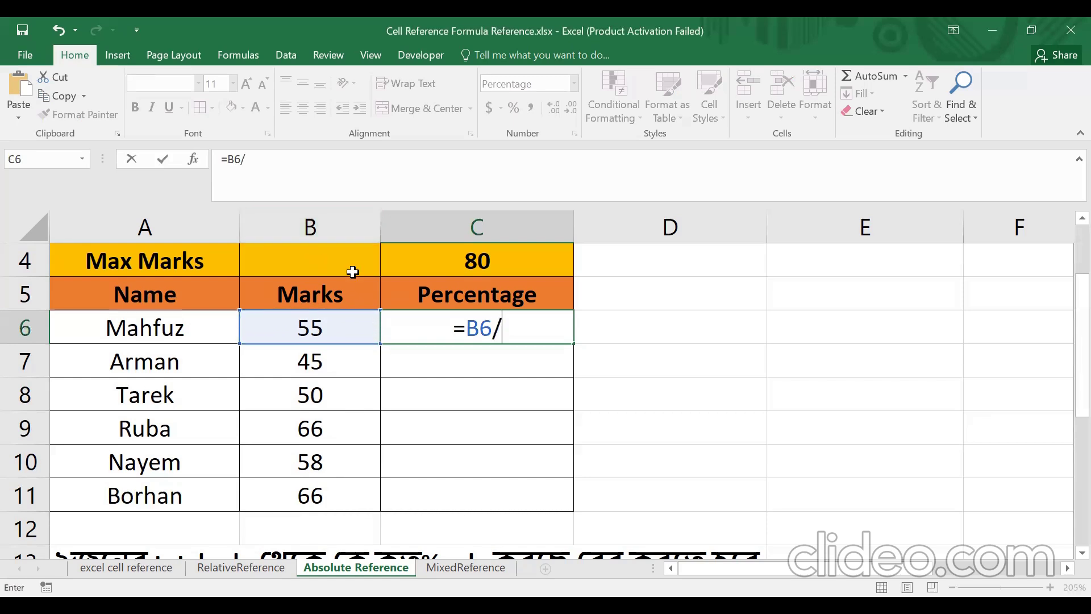
key("Up")
key("Up")
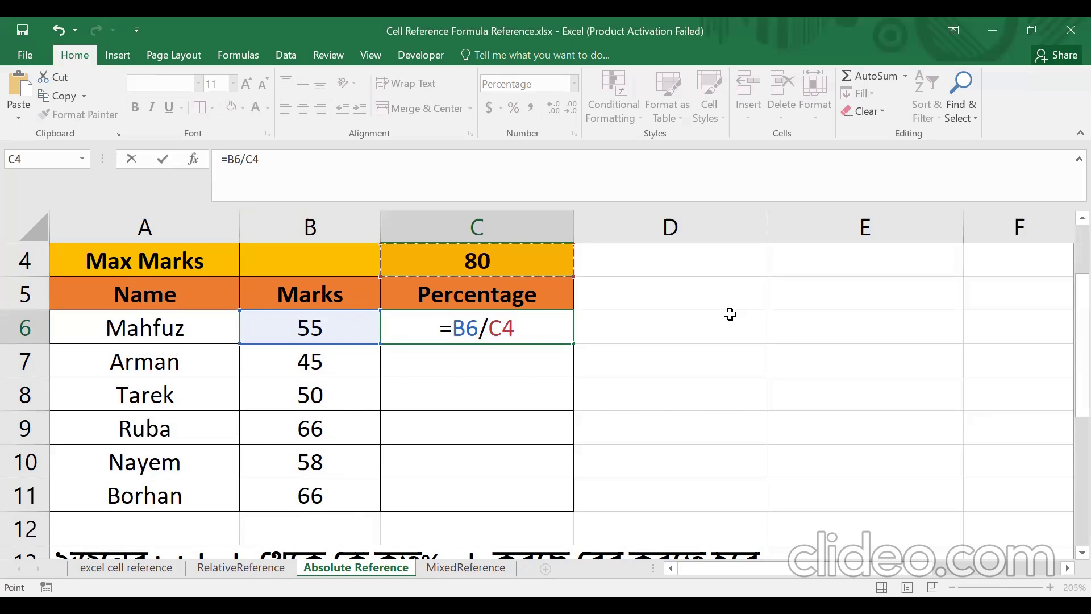
key("F4")
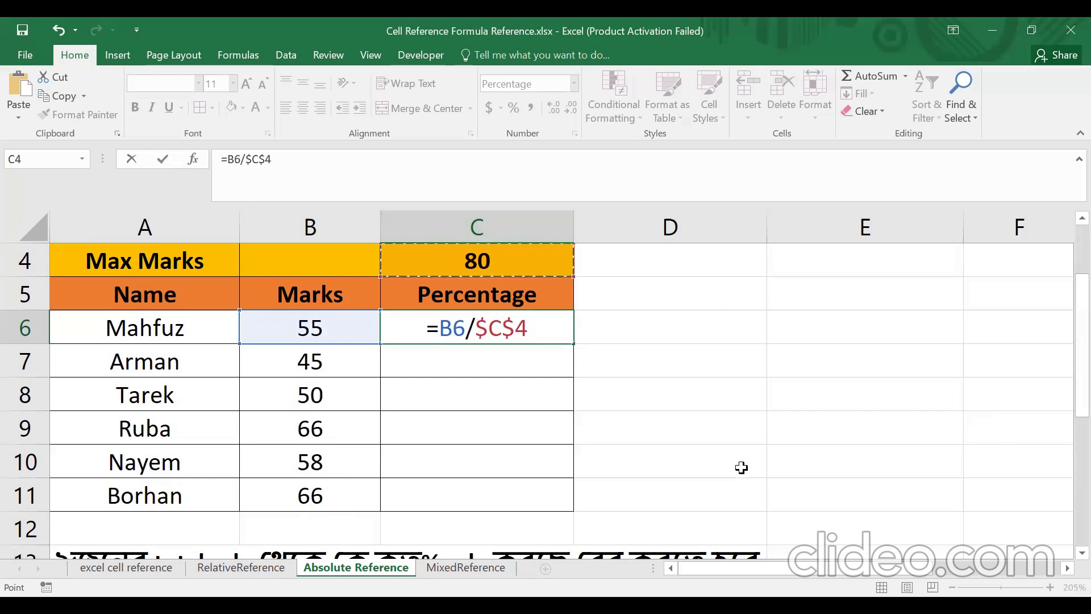
key("Return")
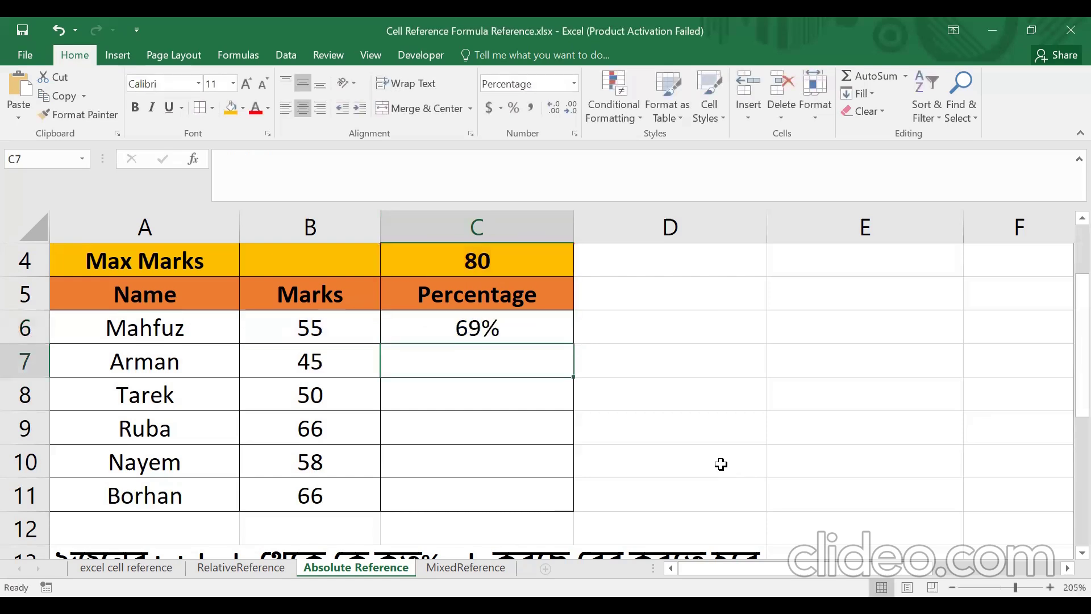
Fill the percentage formula from C6 down through C11
key("Up")
left_click_drag(574, 343, 555, 497)
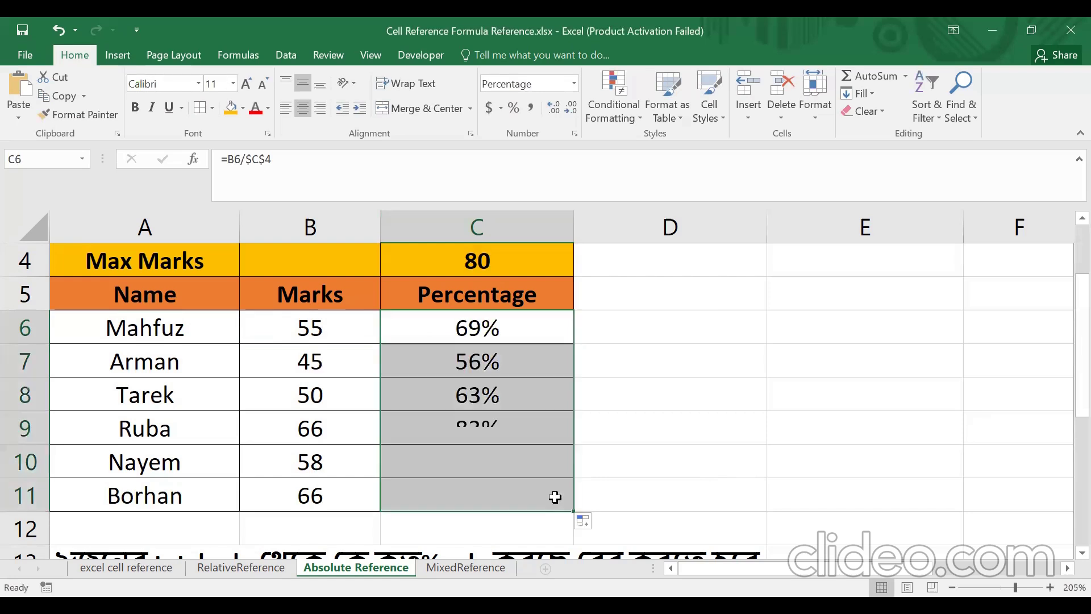
left_click(672, 443)
Check the filled percentages in C6:C11 and inspect the formula in C7
left_click_drag(477, 332, 487, 487)
left_click(708, 427)
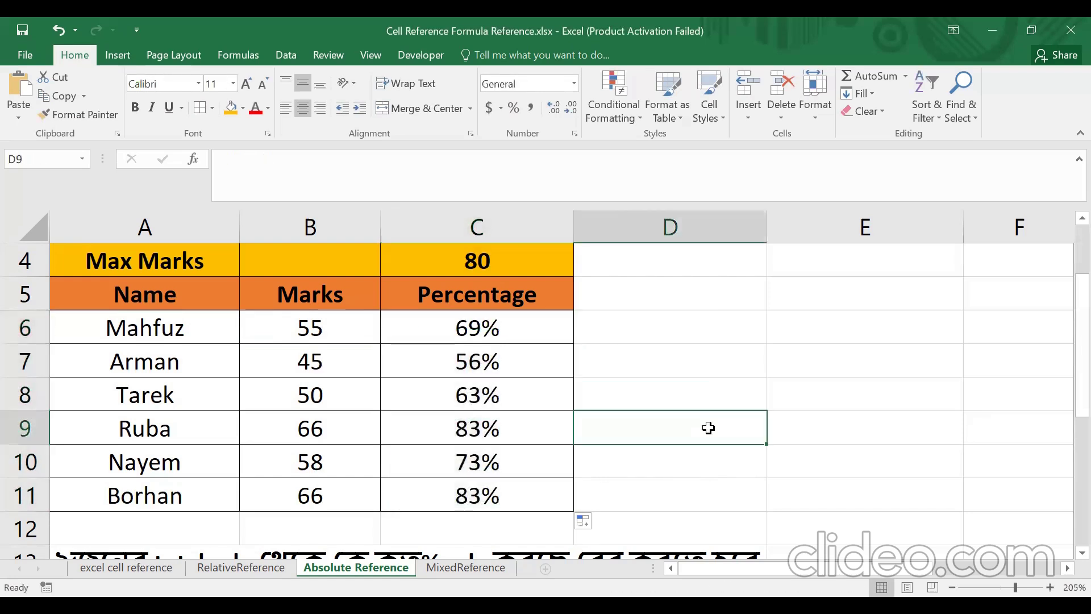
key("Up")
key("Up")
key("Left")
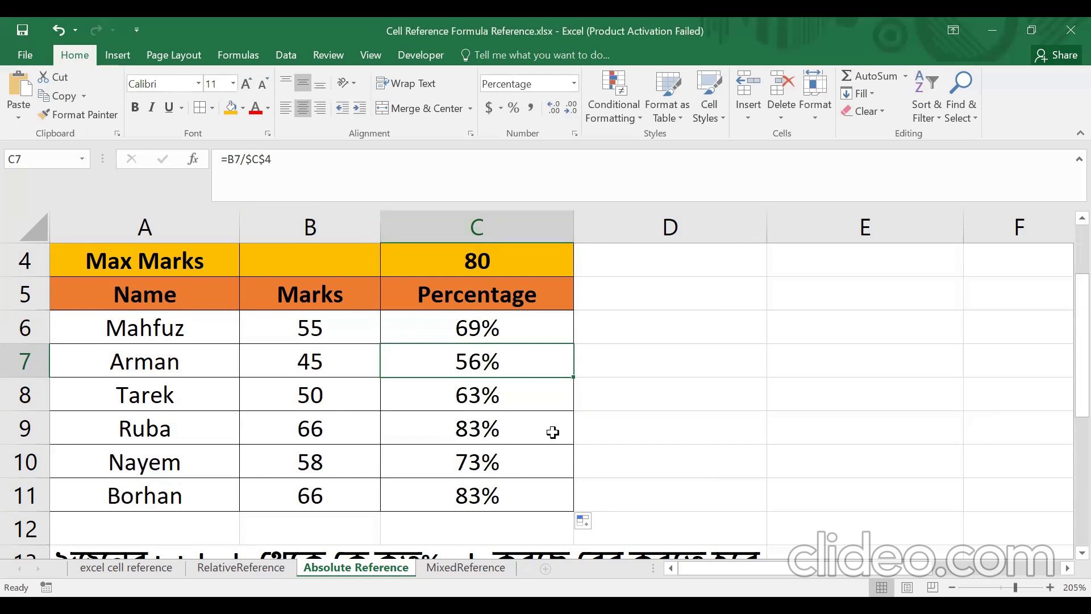
Read the sales percentage exercise in rows 13 to 20, including its formula note and monthly sales table
scroll(657, 437, "down", 2)
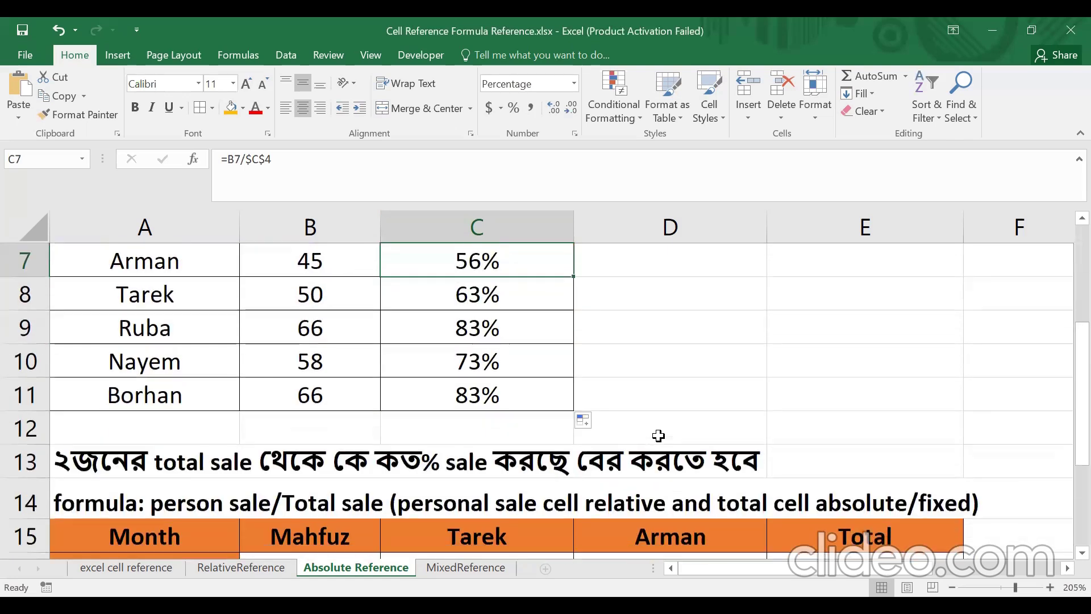
scroll(657, 436, "down", 1)
scroll(657, 437, "down", 1)
scroll(658, 437, "up", 2)
scroll(658, 436, "down", 1)
scroll(657, 437, "up", 1)
scroll(88, 356, "down", 1)
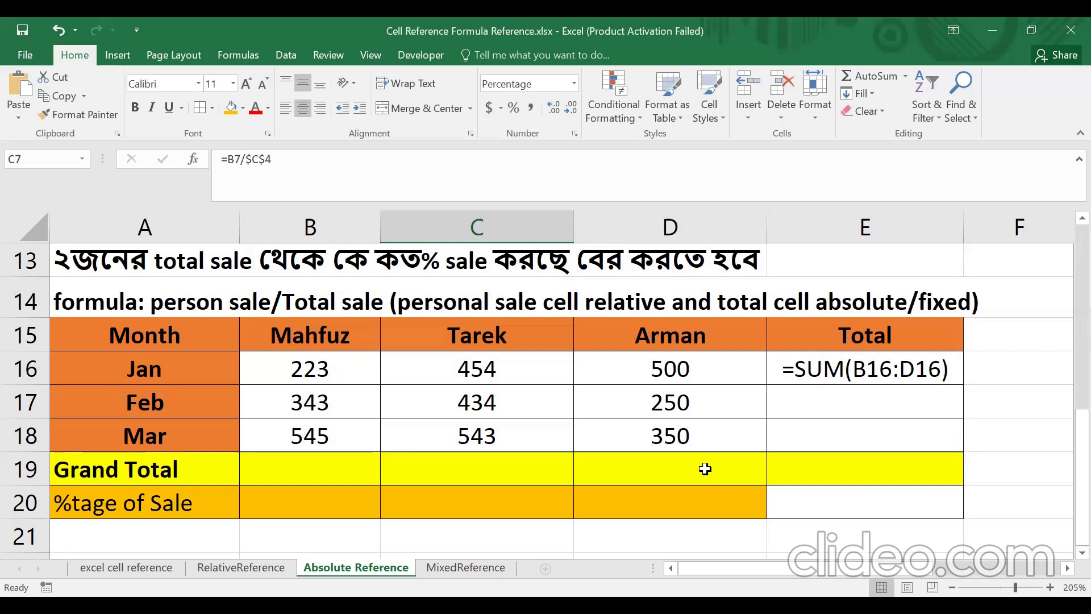
Replace the text in E16 with =SUM(B16:D16) and fill the monthly total down to E18
left_click(778, 371)
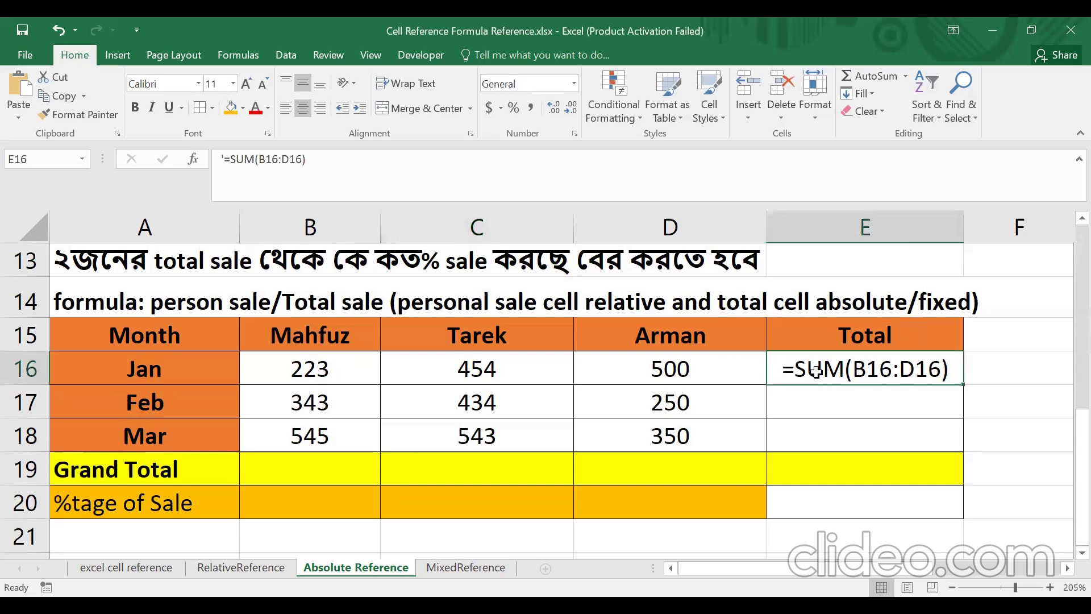
key("Delete")
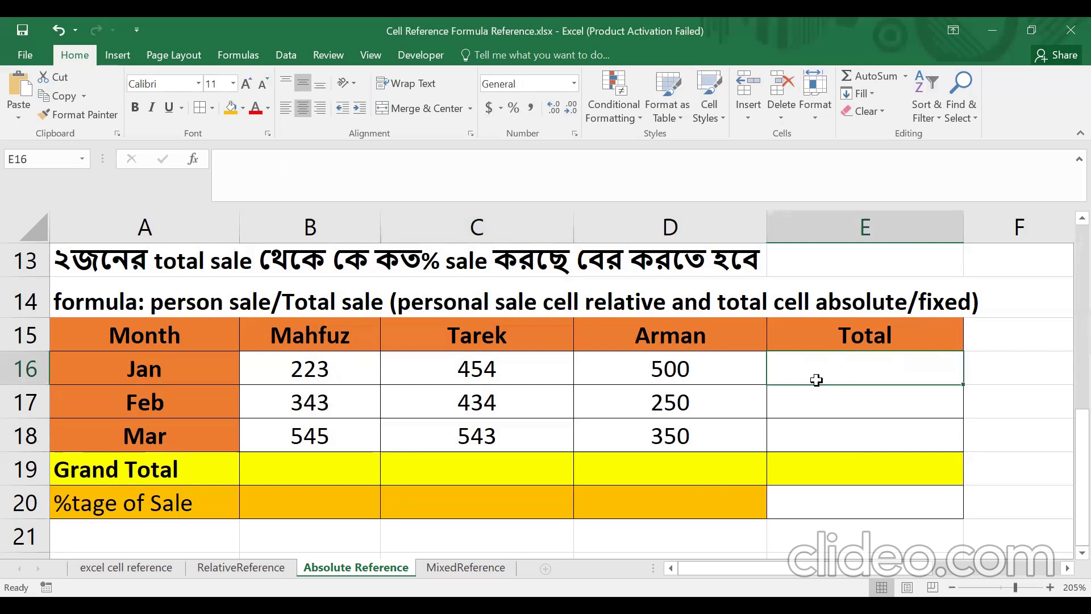
type("=")
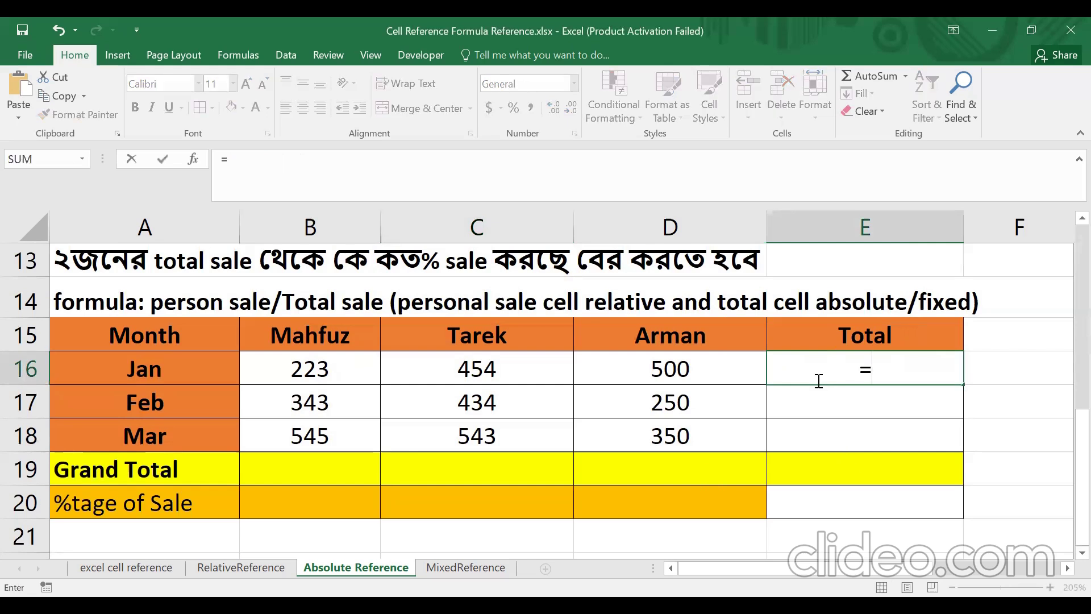
type("sum(")
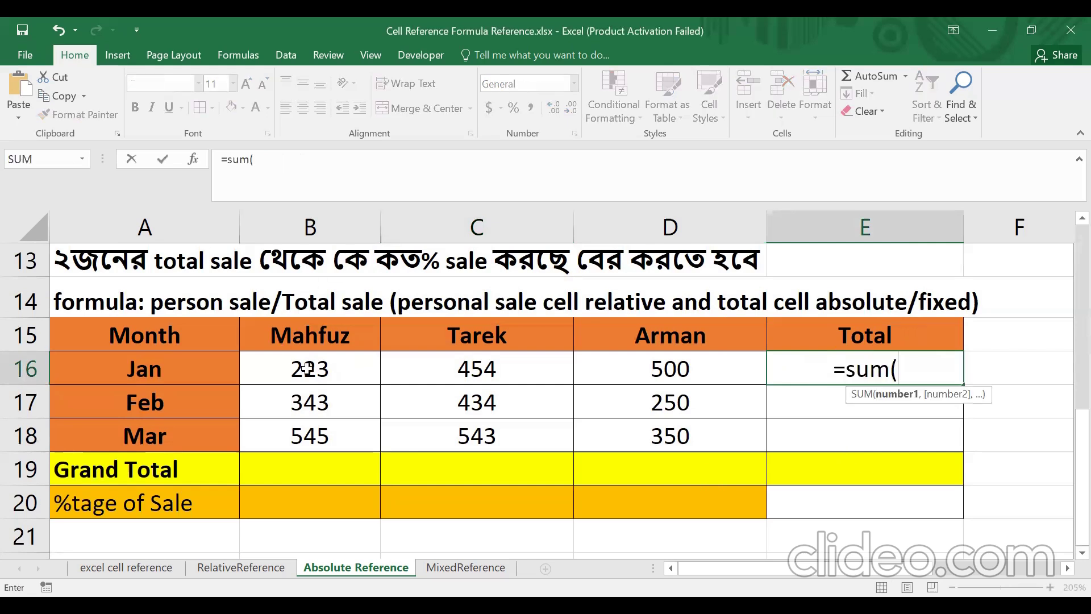
left_click(375, 375)
key("shift+Right")
key("shift+Right")
type(")")
key("Return")
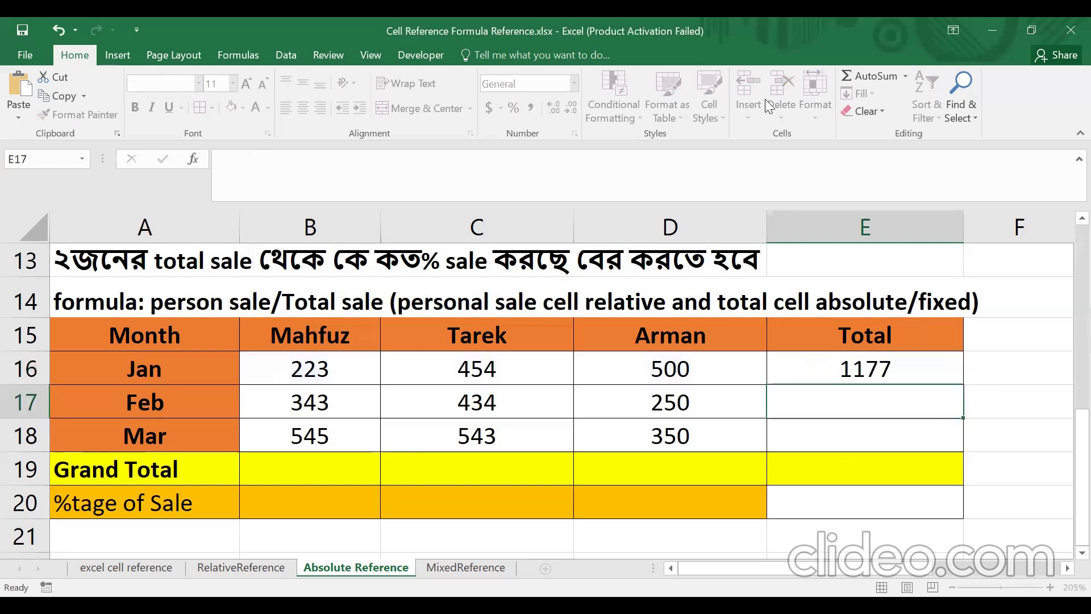
left_click(948, 378)
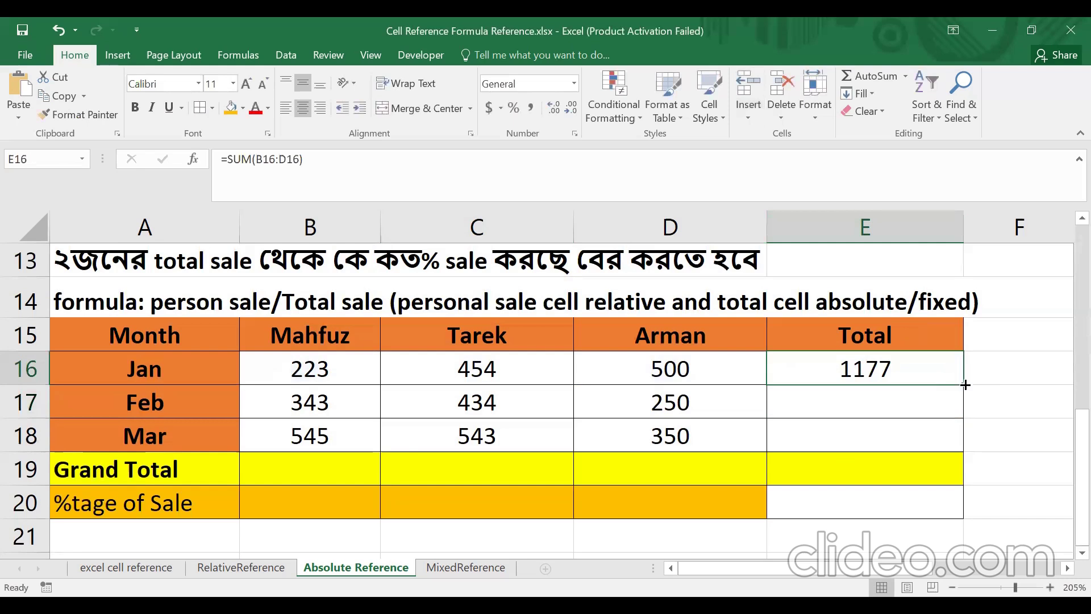
left_click_drag(965, 385, 953, 446)
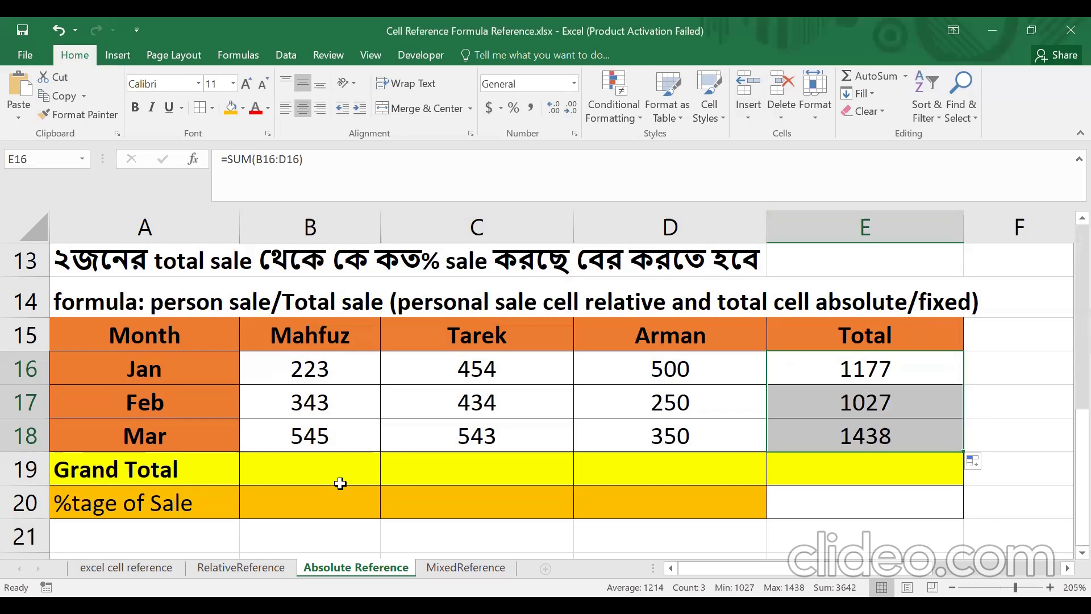
Enter =SUM(B16:B18) in B19 as the first salesperson's grand total
left_click(266, 470)
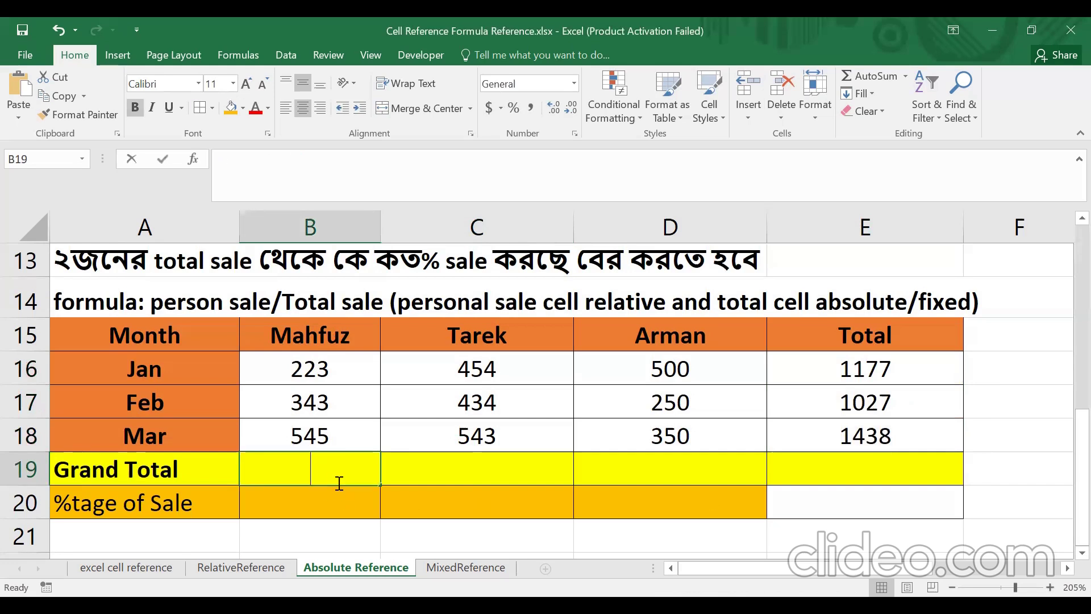
type("sum(")
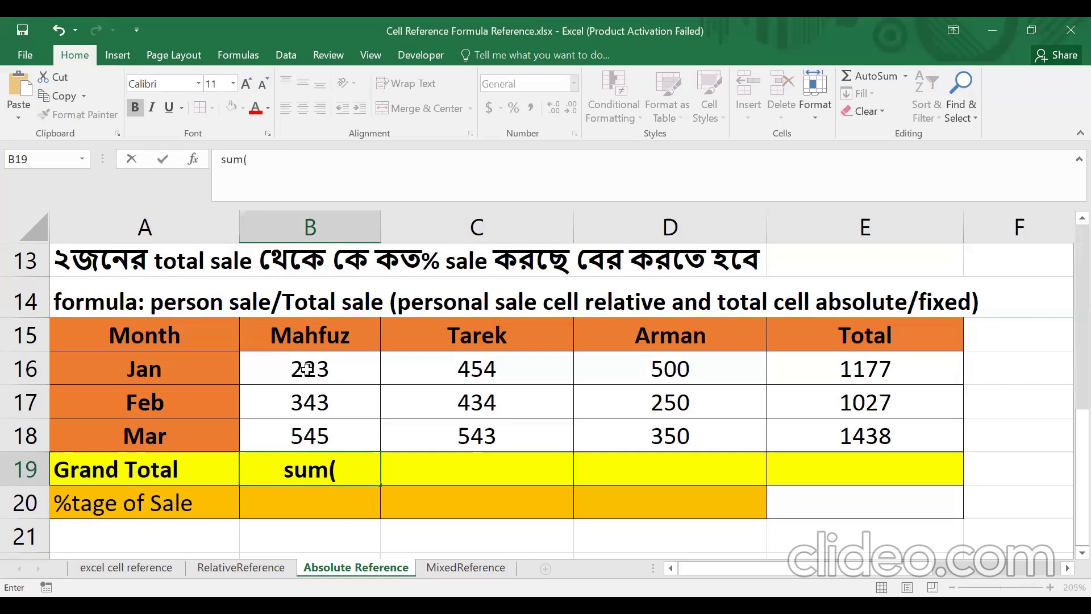
left_click_drag(300, 375, 310, 437)
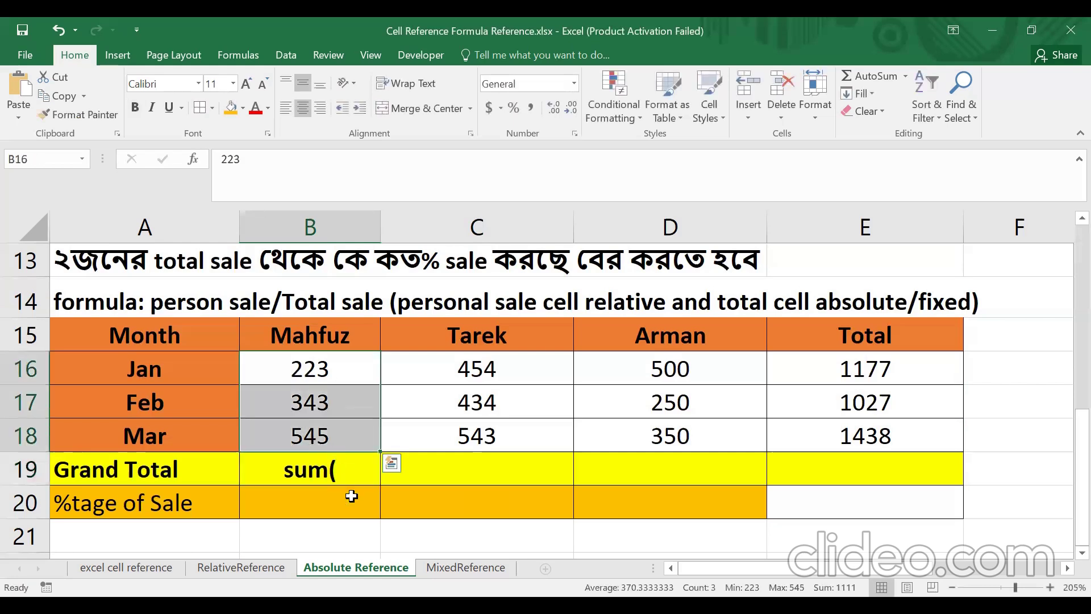
double_click(284, 474)
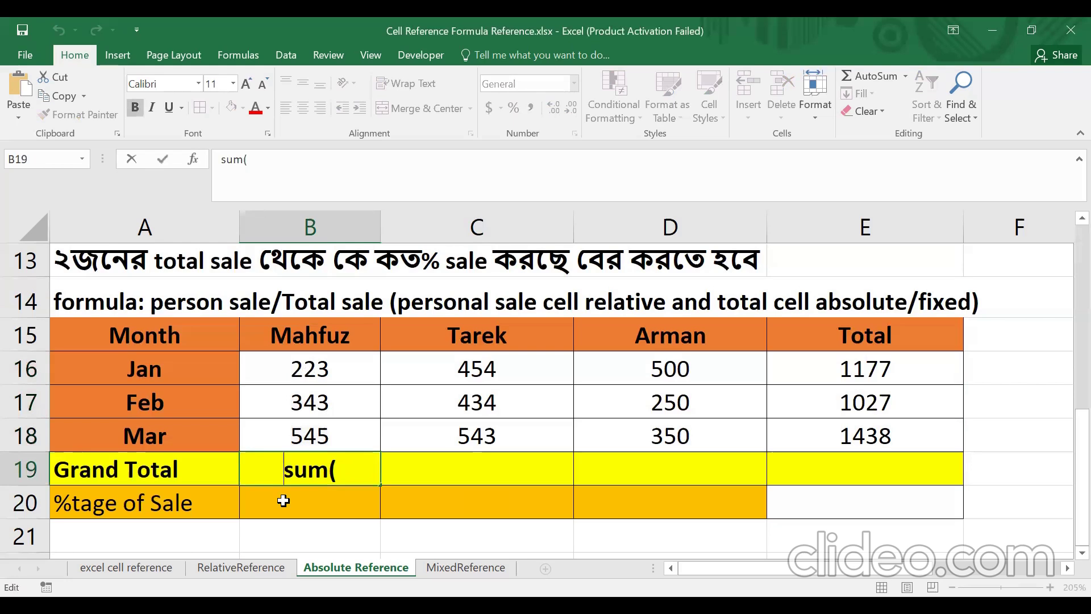
type("=")
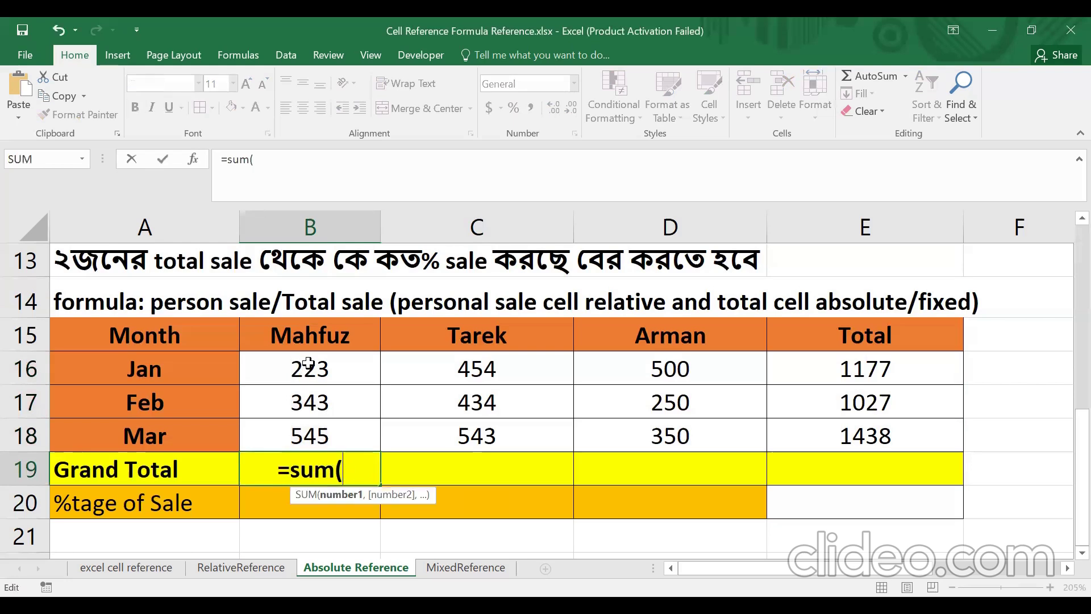
left_click_drag(298, 366, 302, 404)
key("shift+Down")
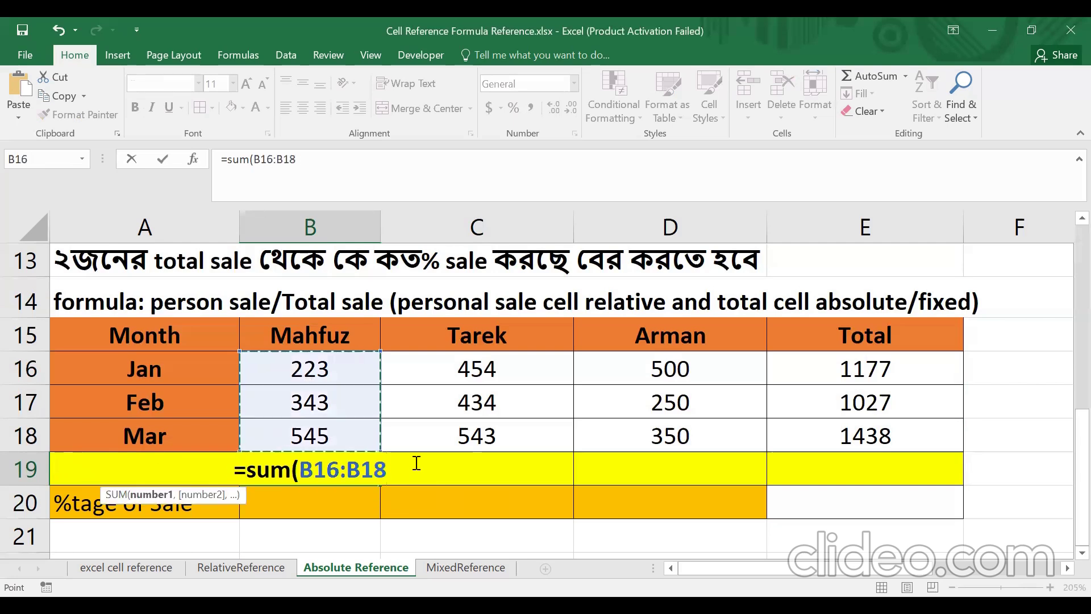
type(")")
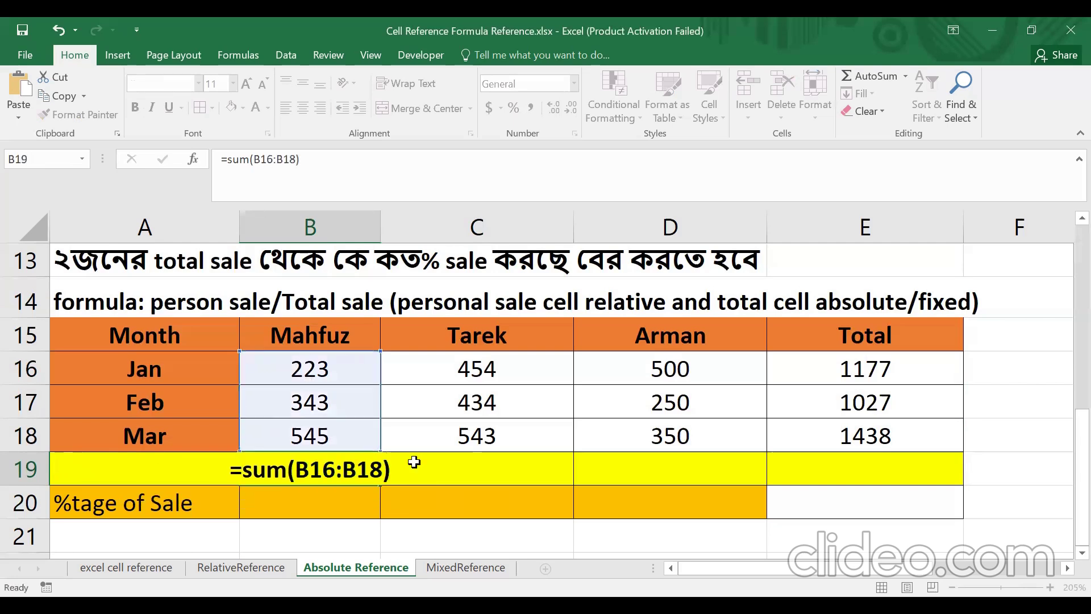
key("ctrl+Return")
Fill the grand total formula from B19 across to E19
left_click_drag(380, 486, 759, 482)
left_click_drag(849, 473, 869, 470)
left_click(1015, 463)
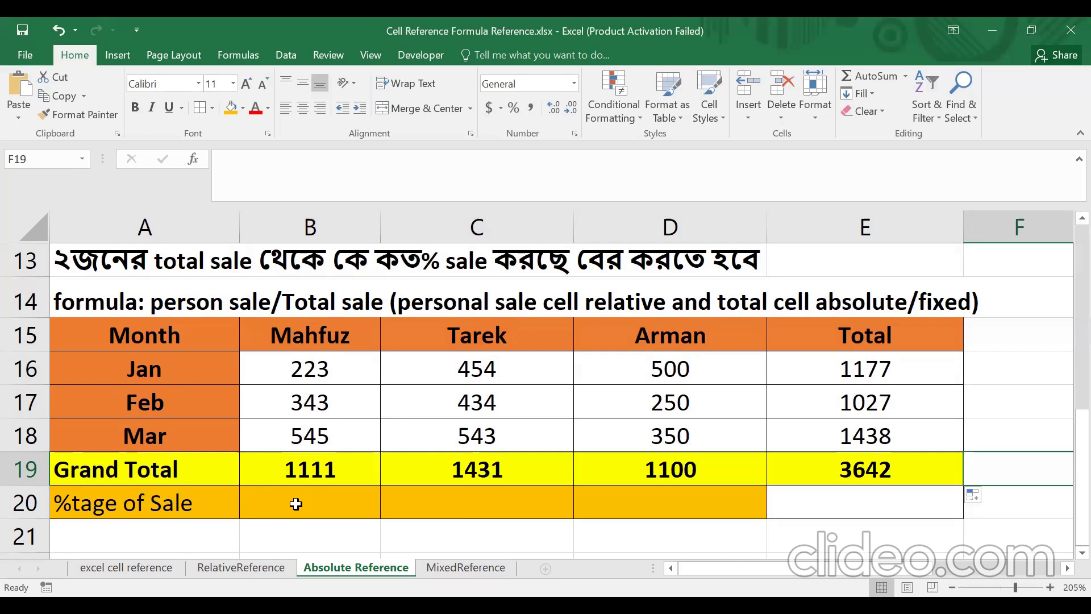
Examine the overall grand total in E19 and its sum formula as the divisor for the sales percentages
left_click(295, 504)
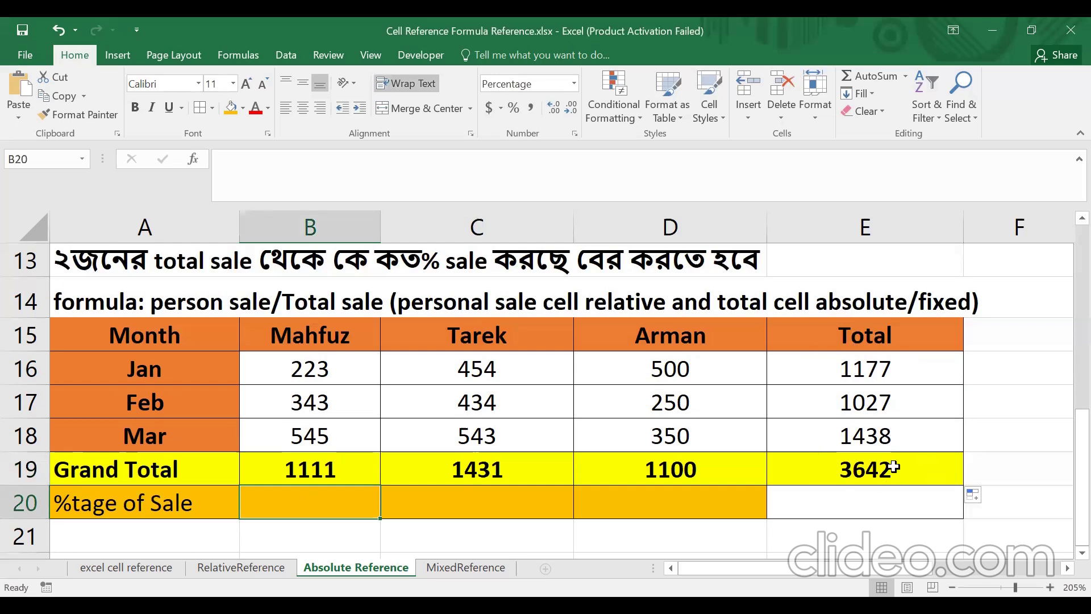
left_click(885, 470)
left_click(869, 496)
left_click(868, 467)
left_click(866, 493)
left_click(873, 468)
left_click(873, 500)
left_click(883, 472)
left_click(874, 497)
left_click(873, 469)
left_click(869, 499)
left_click(872, 468)
left_click(867, 500)
left_click(870, 470)
left_click(871, 500)
left_click(875, 469)
left_click(867, 521)
left_click(866, 468)
left_click(868, 499)
left_click(870, 470)
left_click(868, 493)
left_click(870, 469)
left_click(868, 499)
left_click(870, 469)
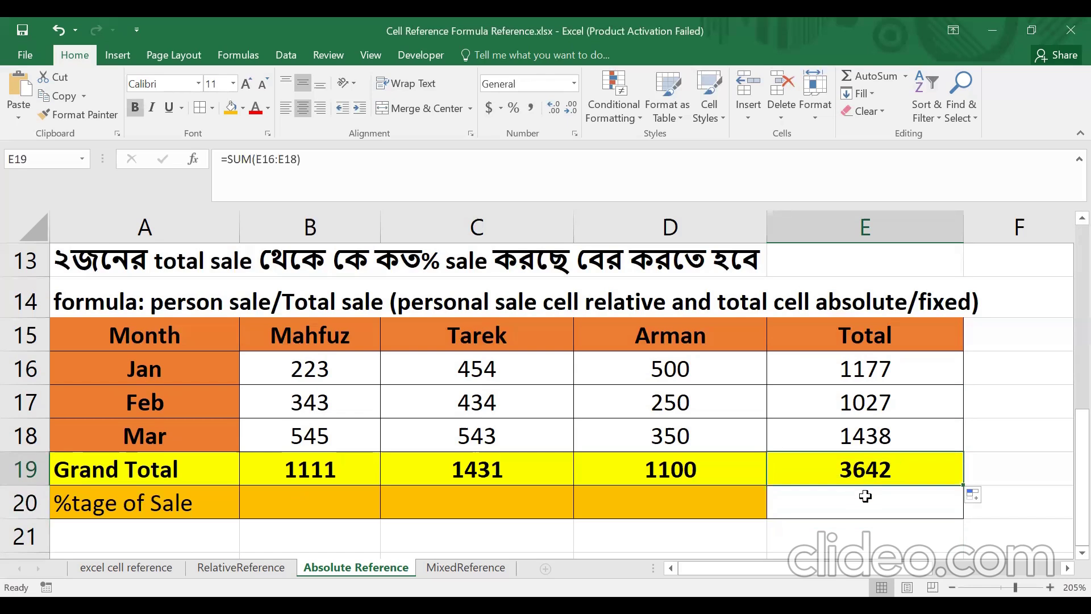
left_click(844, 504)
left_click(857, 467)
left_click(813, 498)
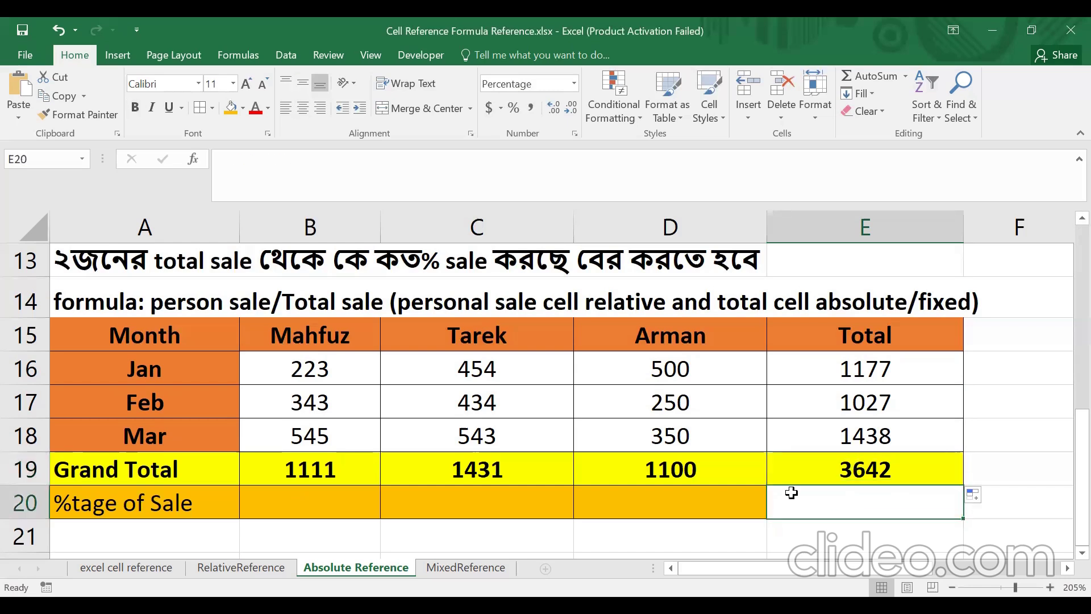
Compare each salesperson's grand total in B19:D19 with the overall total in E19
left_click(306, 496)
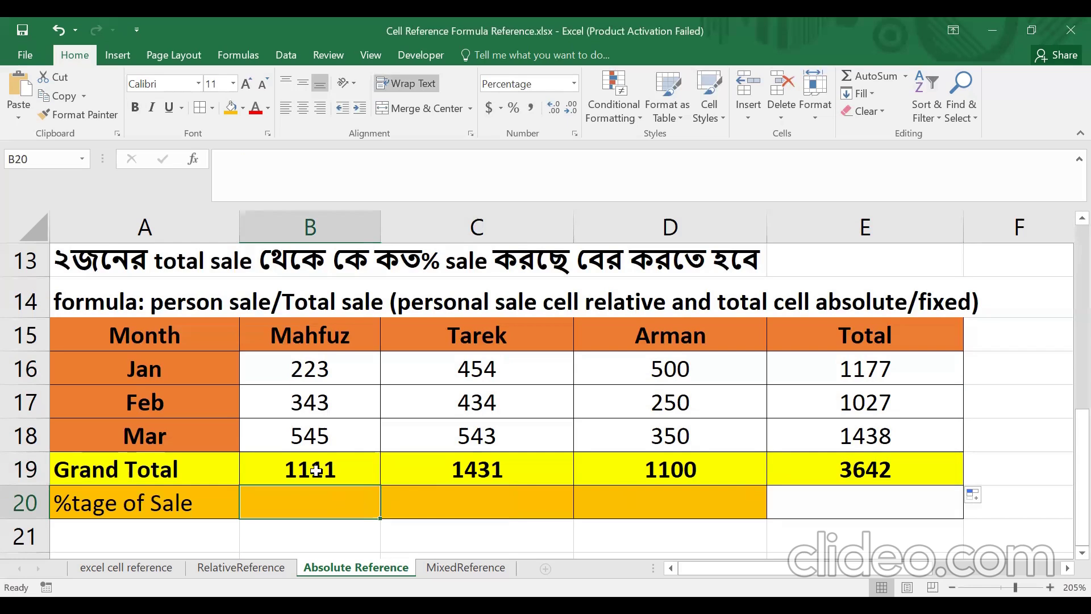
left_click(316, 471)
left_click(470, 474)
left_click(631, 471)
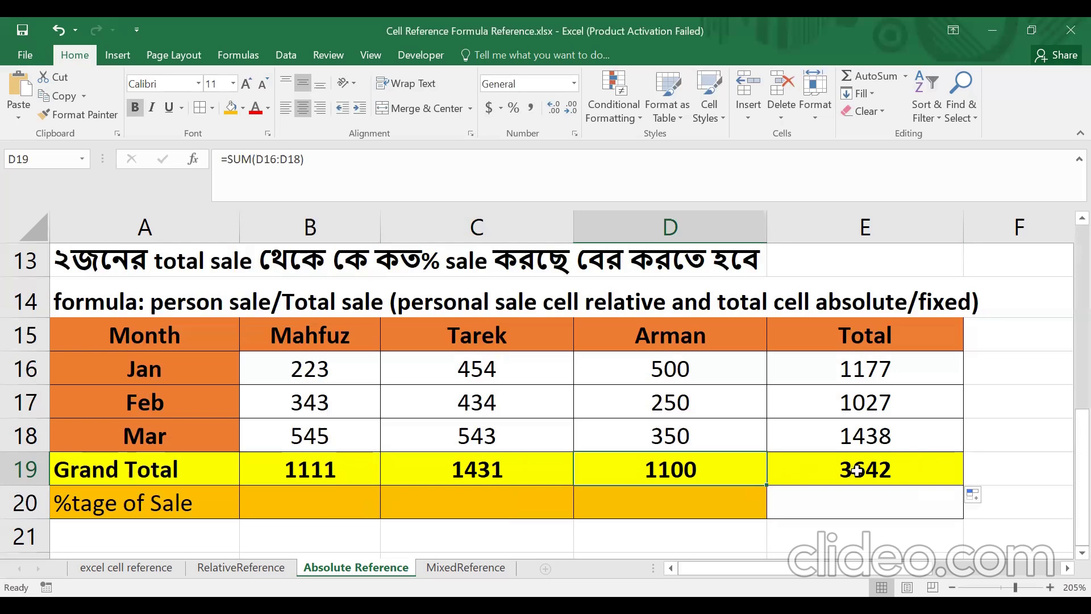
left_click(857, 471)
left_click(321, 475)
left_click(479, 471)
left_click(670, 471)
left_click(824, 462)
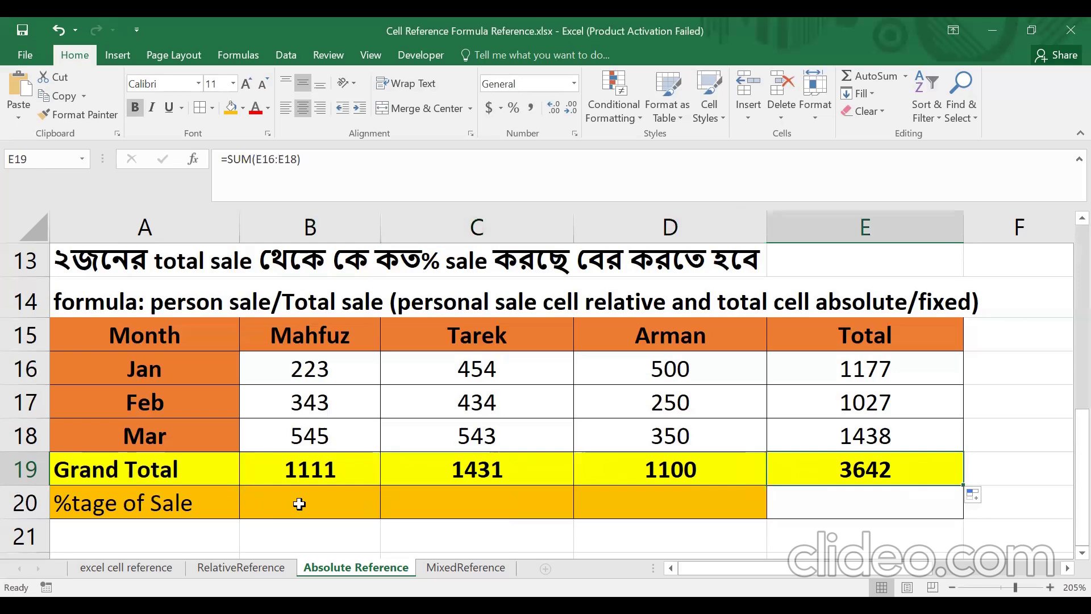
Enter =B19/$E$19 in B20, locking the overall total as an absolute reference
left_click(300, 504)
type("=")
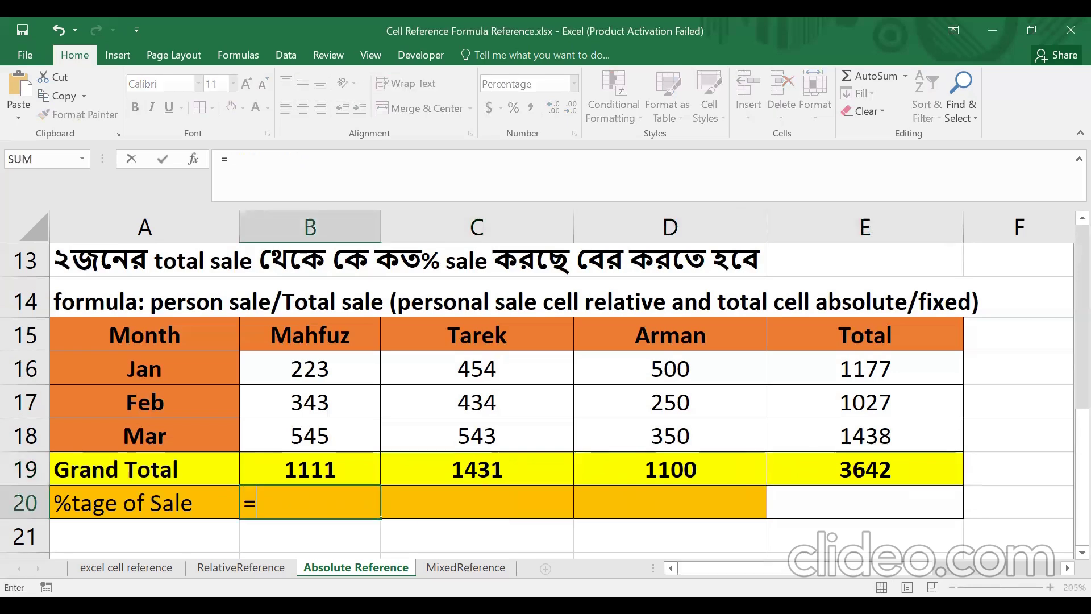
left_click(300, 470)
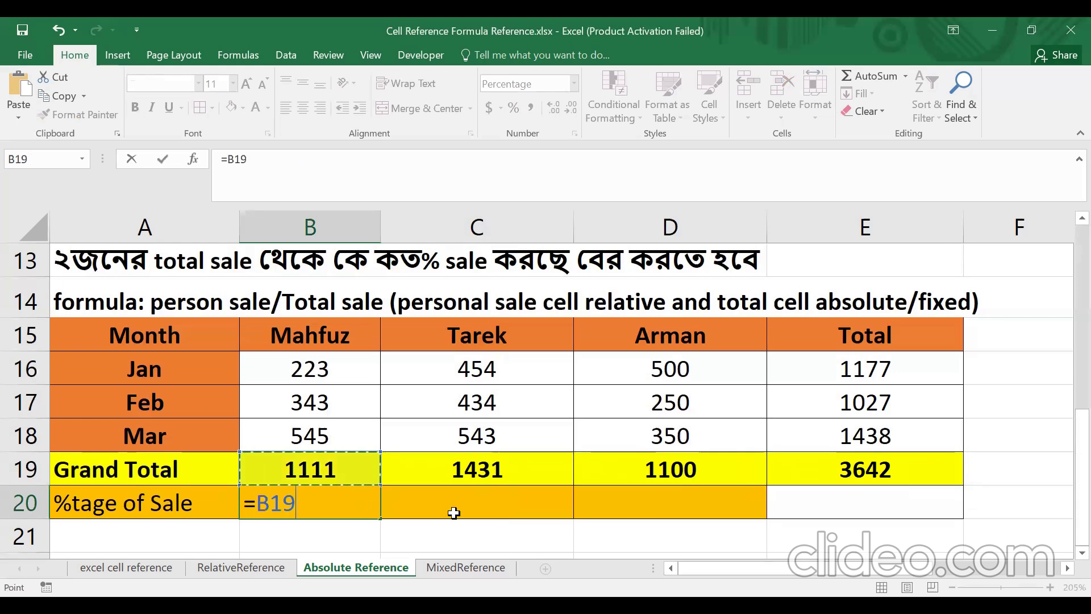
type("/")
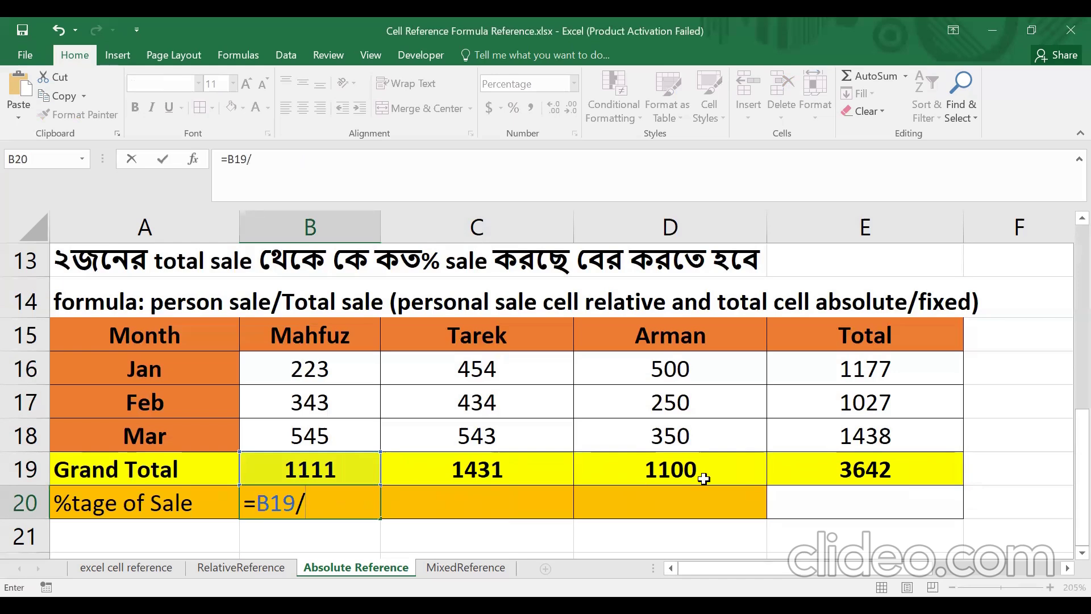
left_click(867, 475)
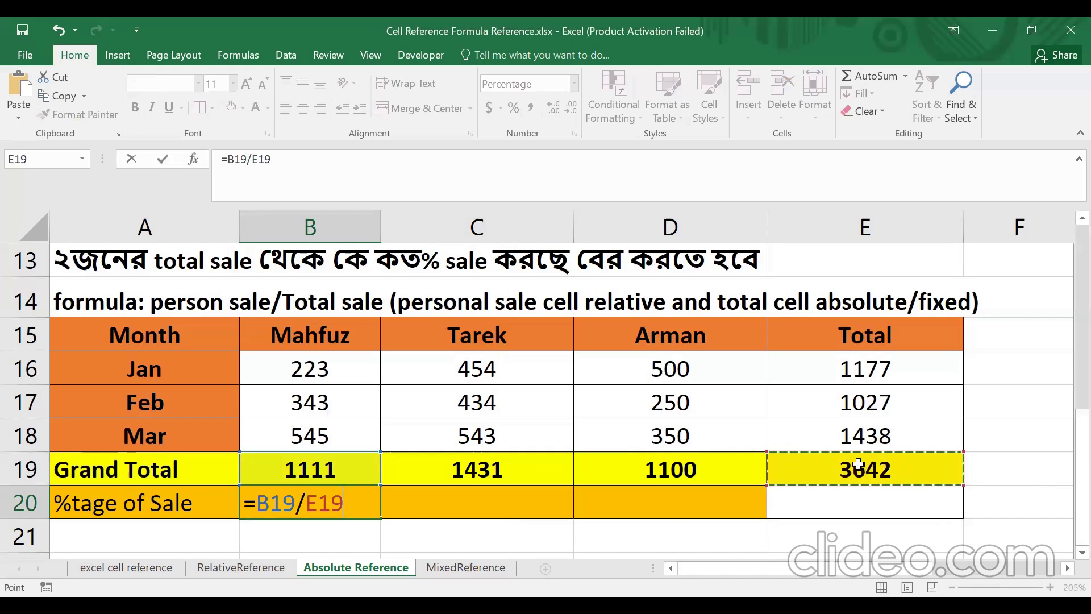
double_click(327, 505)
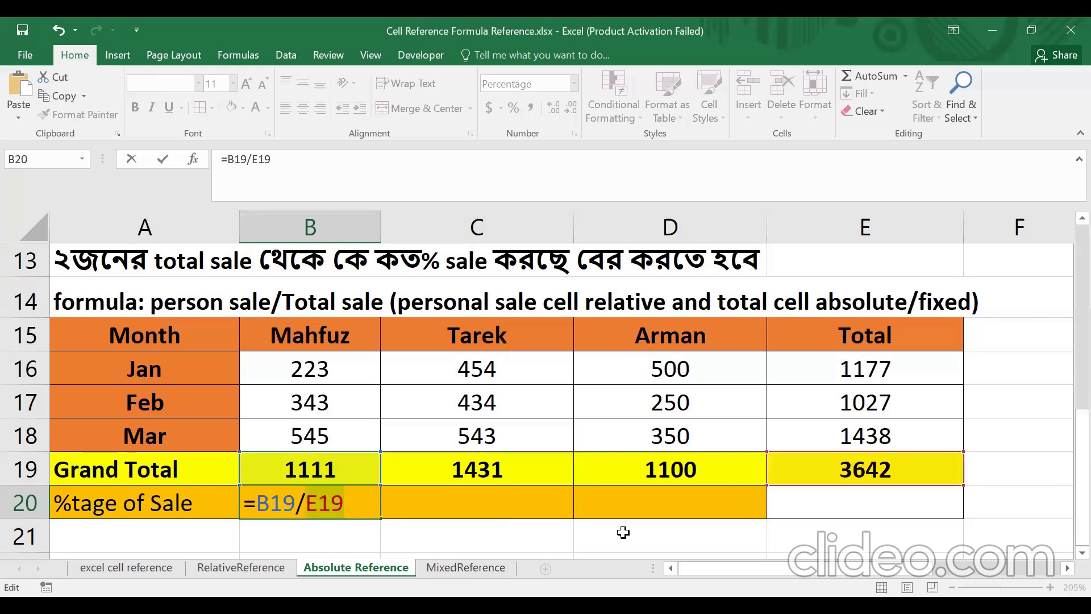
key("F4")
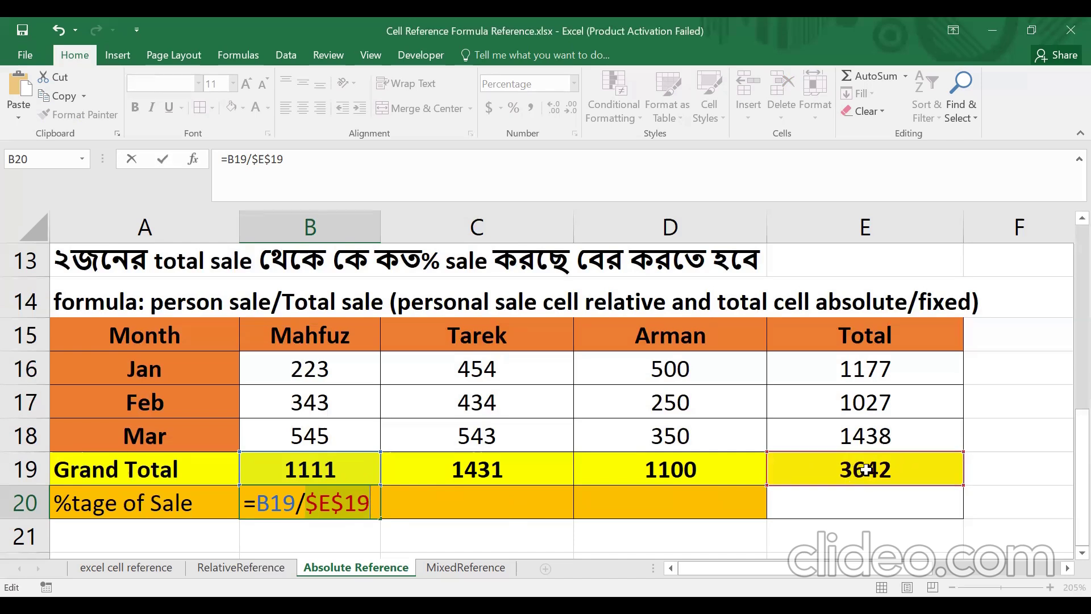
key("Return")
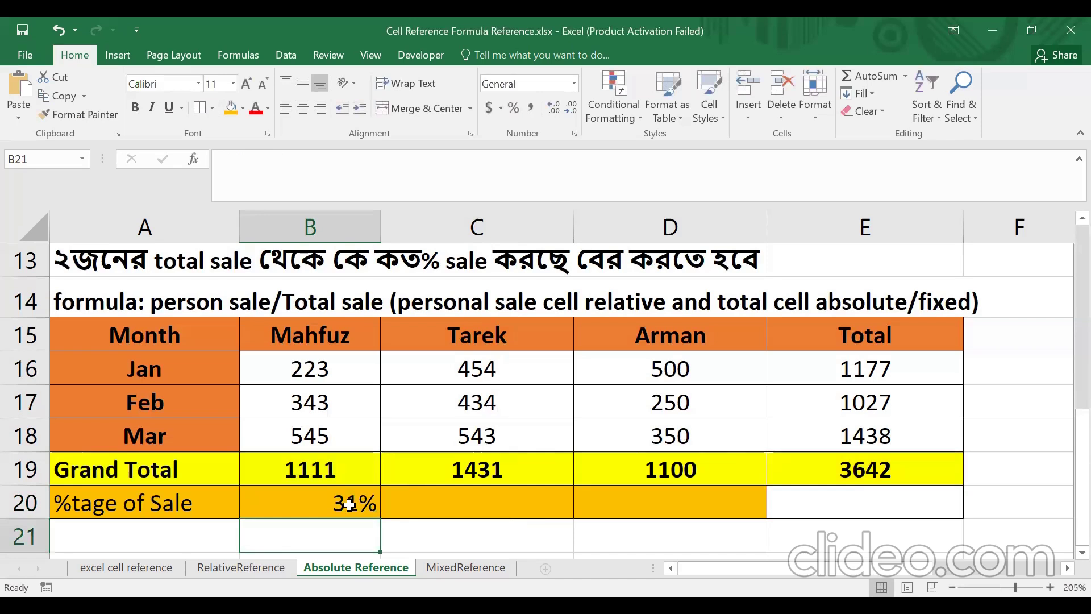
Apply the percent style to B20 and fill its formula across to D20
left_click(349, 503)
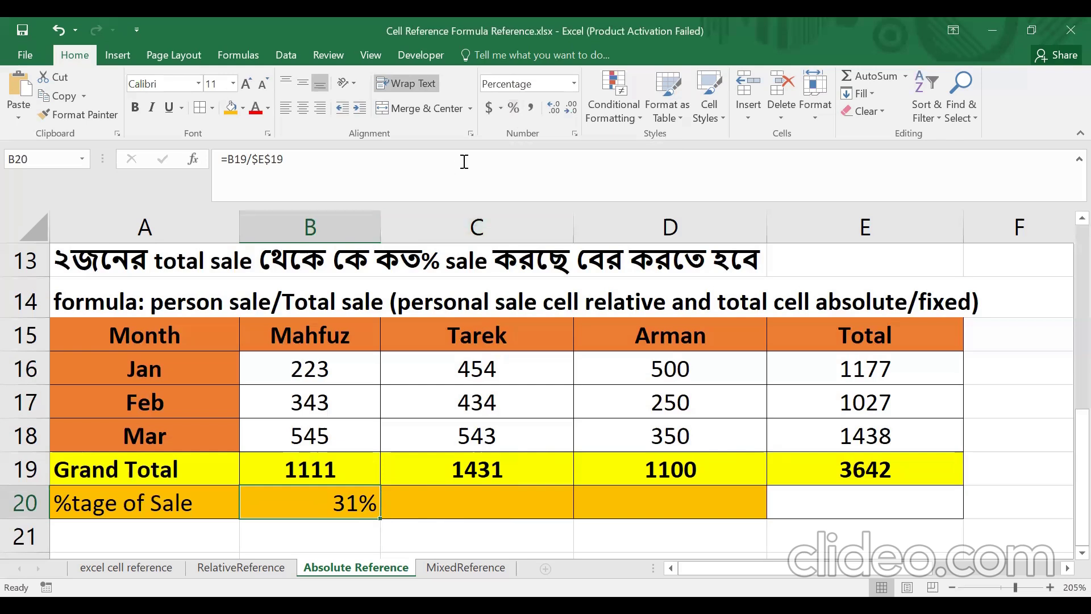
left_click(513, 107)
left_click_drag(378, 520, 713, 503)
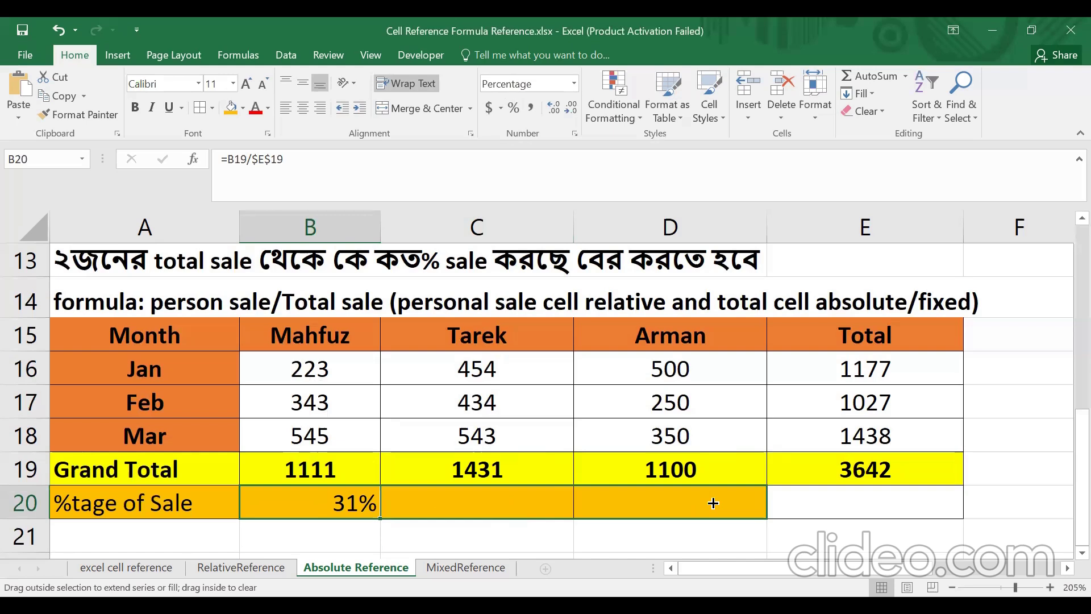
left_click_drag(713, 503, 713, 503)
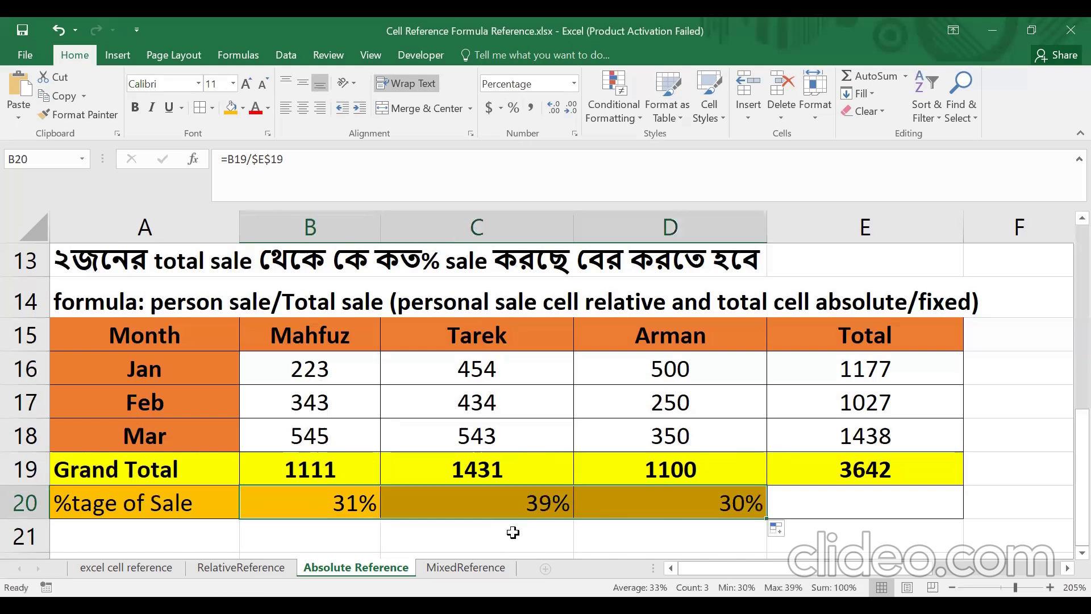
Center the sales percentages in B20:D20 horizontally and align them to the middle vertically
left_click_drag(322, 499, 750, 501)
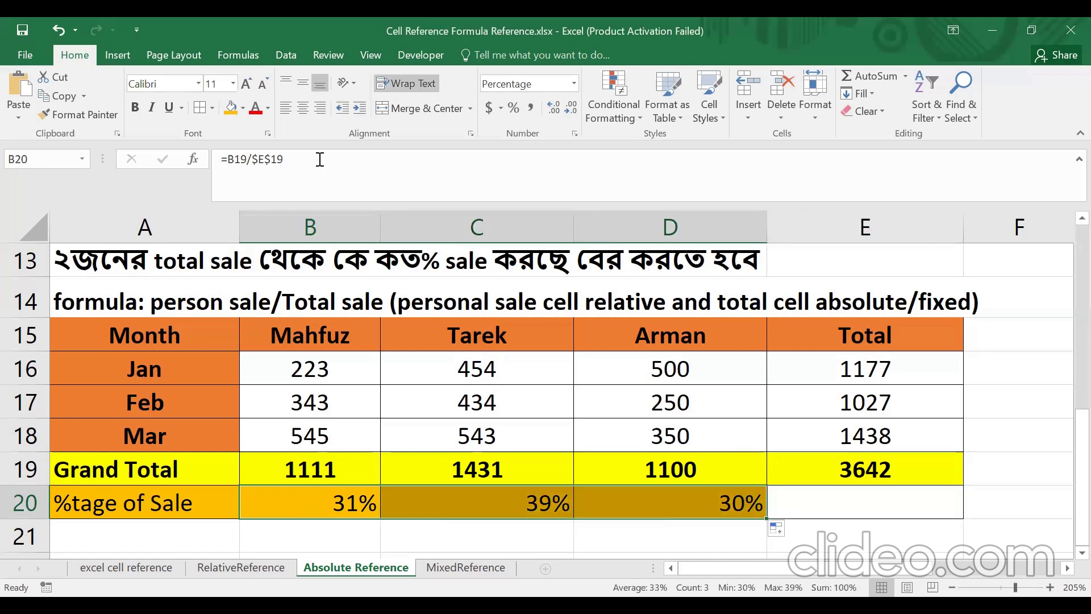
left_click(307, 108)
left_click(305, 87)
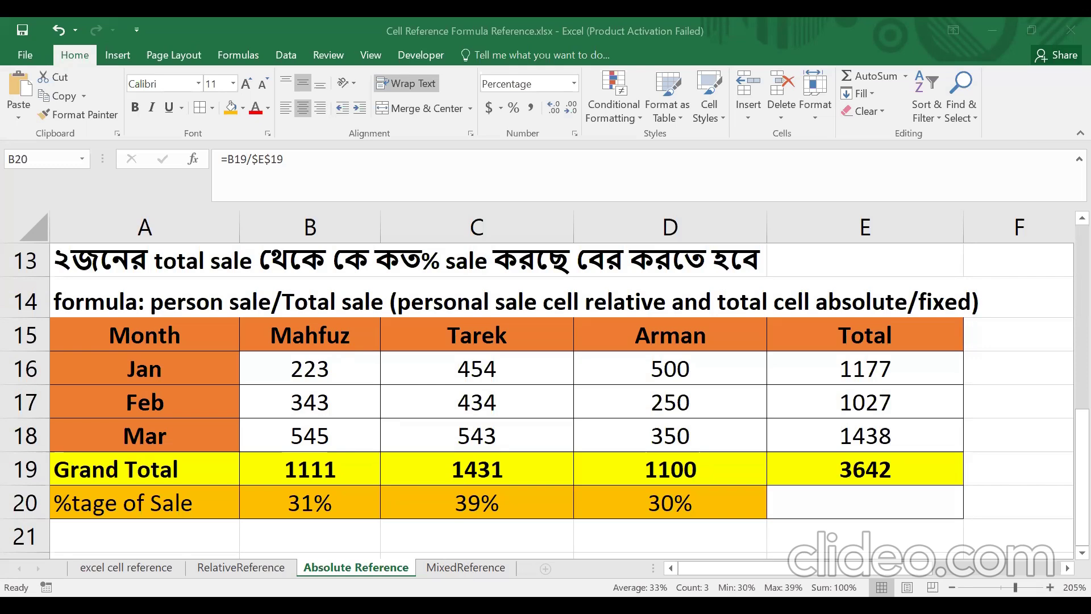
Switch to the MixedReference sheet and look over the salary table in rows 17 to 23
left_click(465, 568)
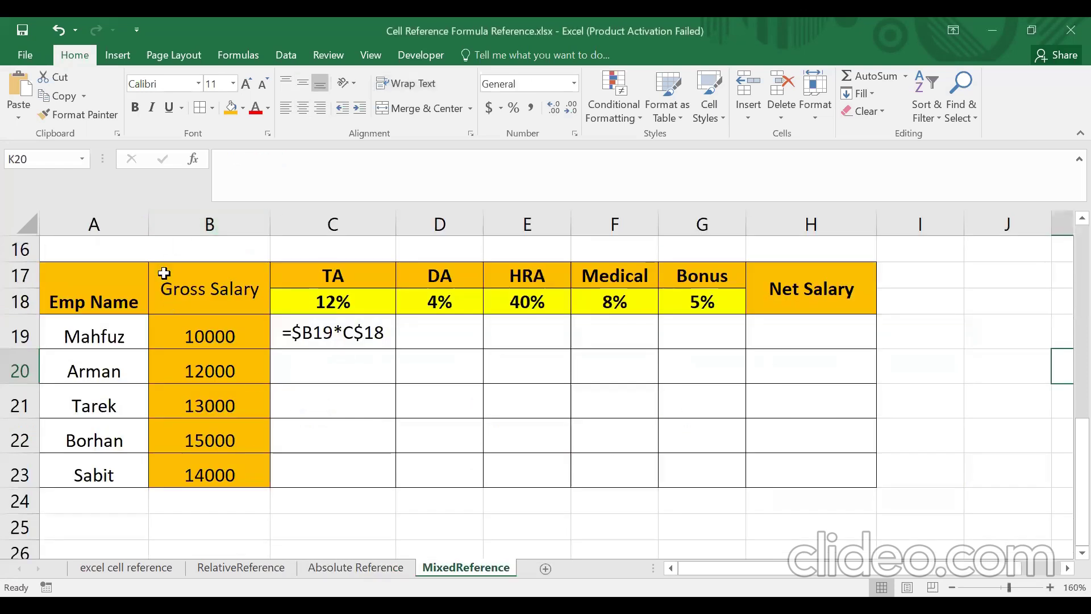
left_click(108, 248)
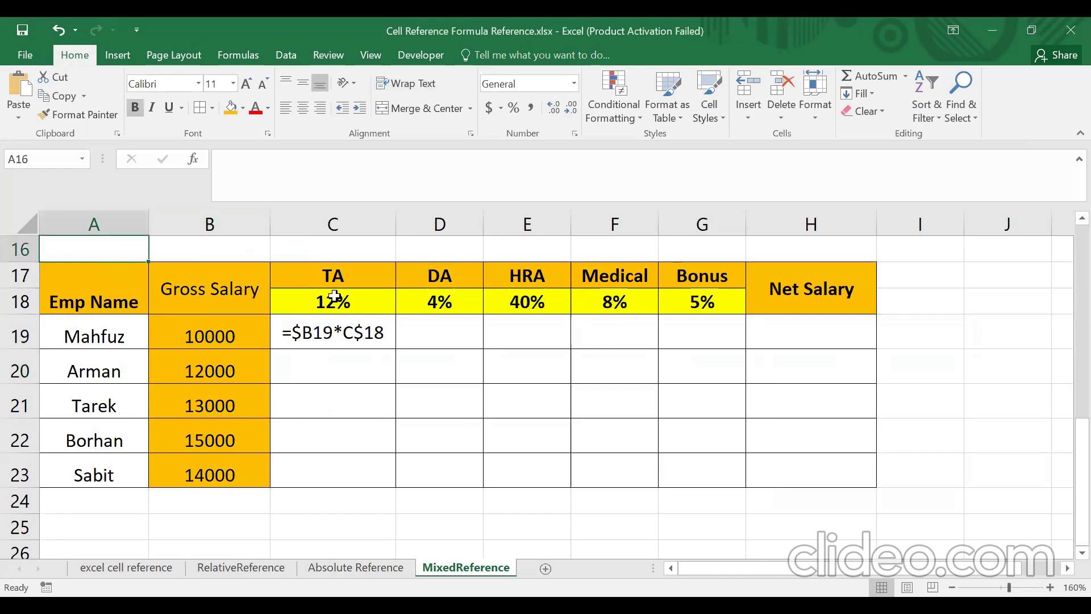
left_click_drag(912, 295, 1070, 284)
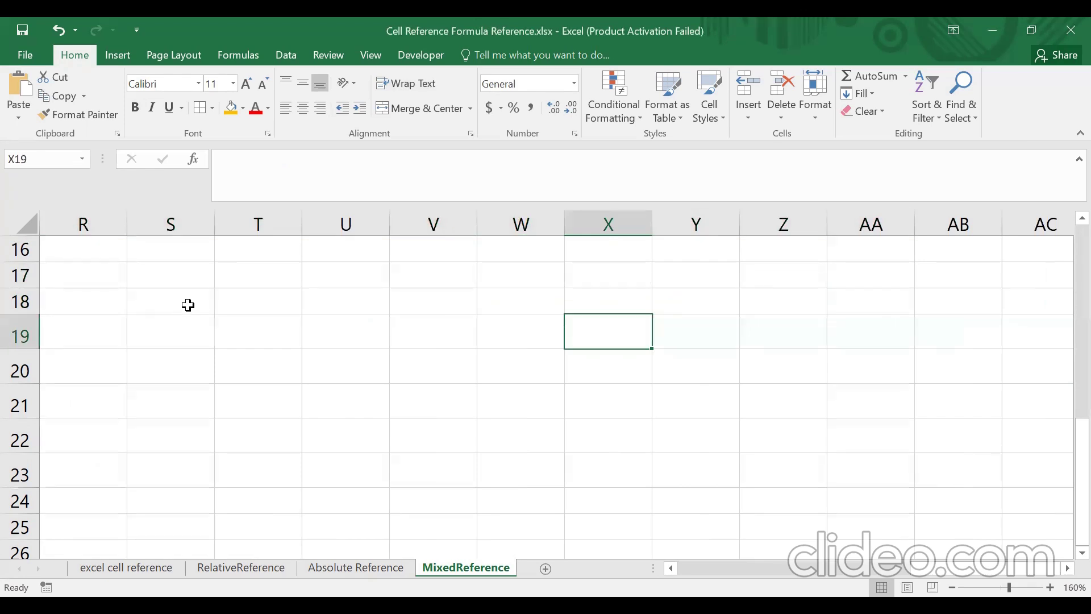
left_click_drag(187, 304, 855, 300)
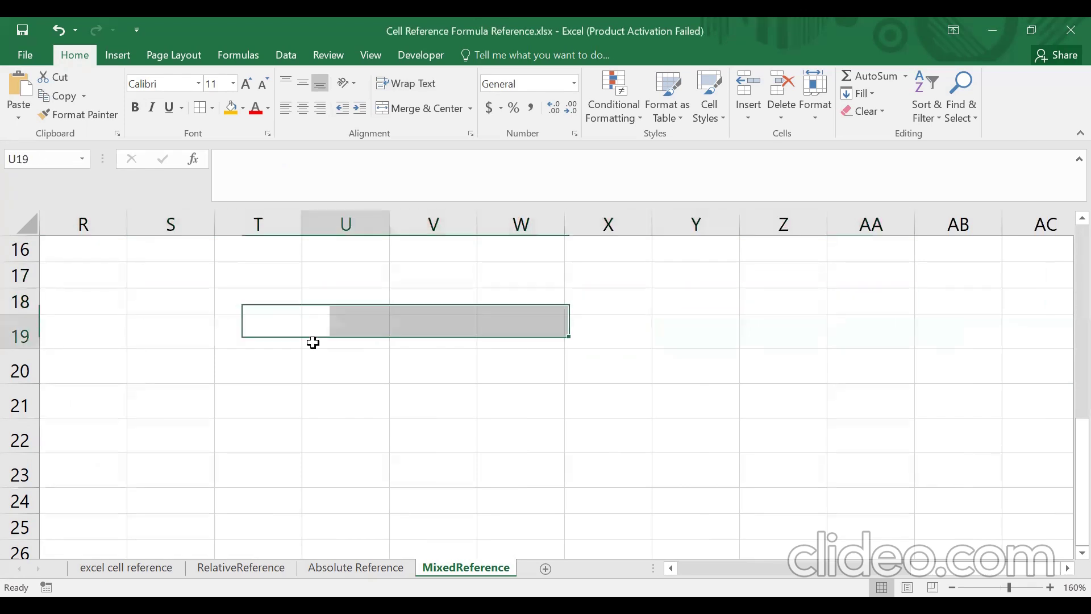
left_click(314, 343)
left_click(336, 296)
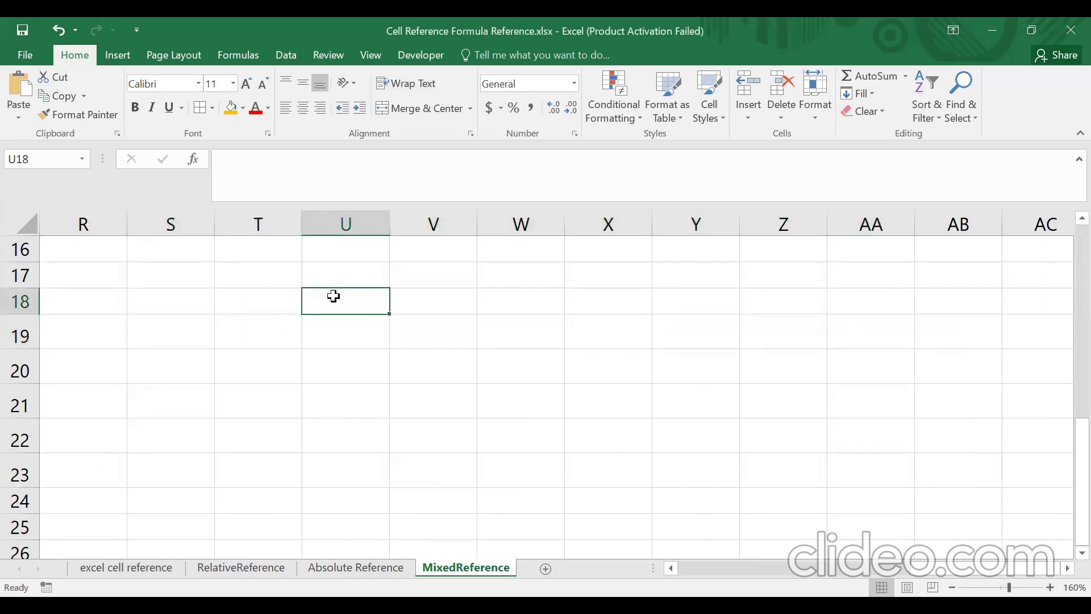
left_click_drag(354, 299, 928, 295)
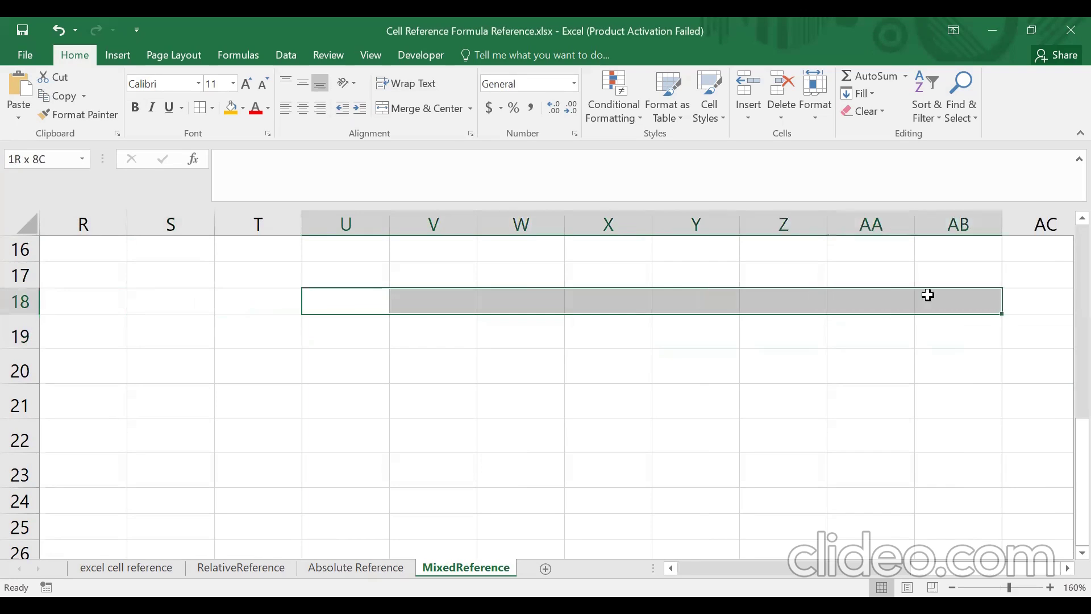
left_click_drag(318, 298, 327, 530)
left_click(579, 462)
left_click_drag(321, 297, 334, 506)
left_click_drag(409, 300, 872, 296)
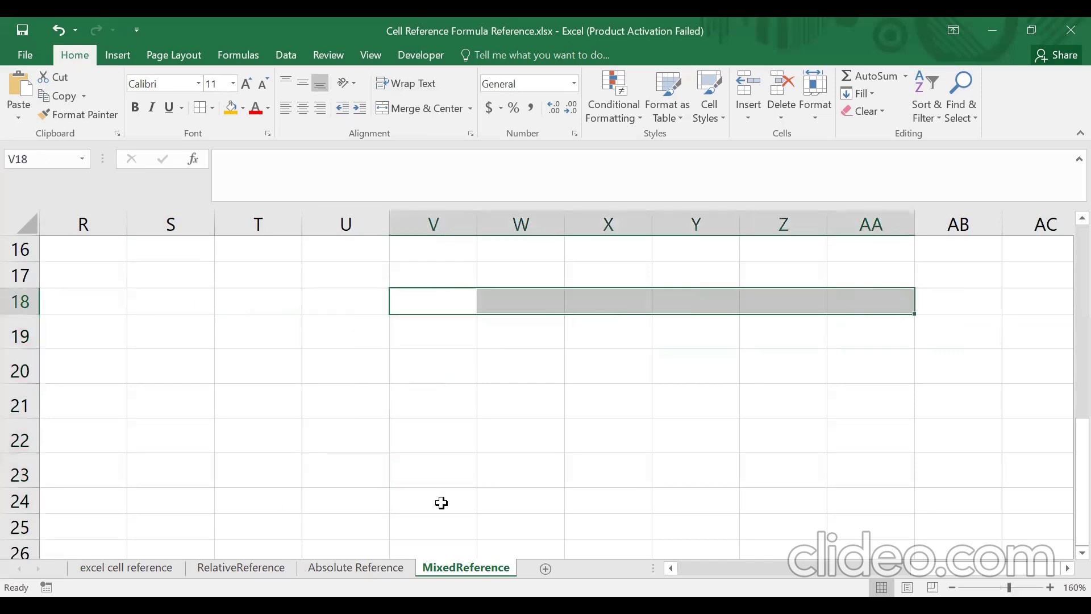
Return to the salary table in columns A to H and read the sample mixed-reference formula in C19
left_click_drag(932, 568, 691, 568)
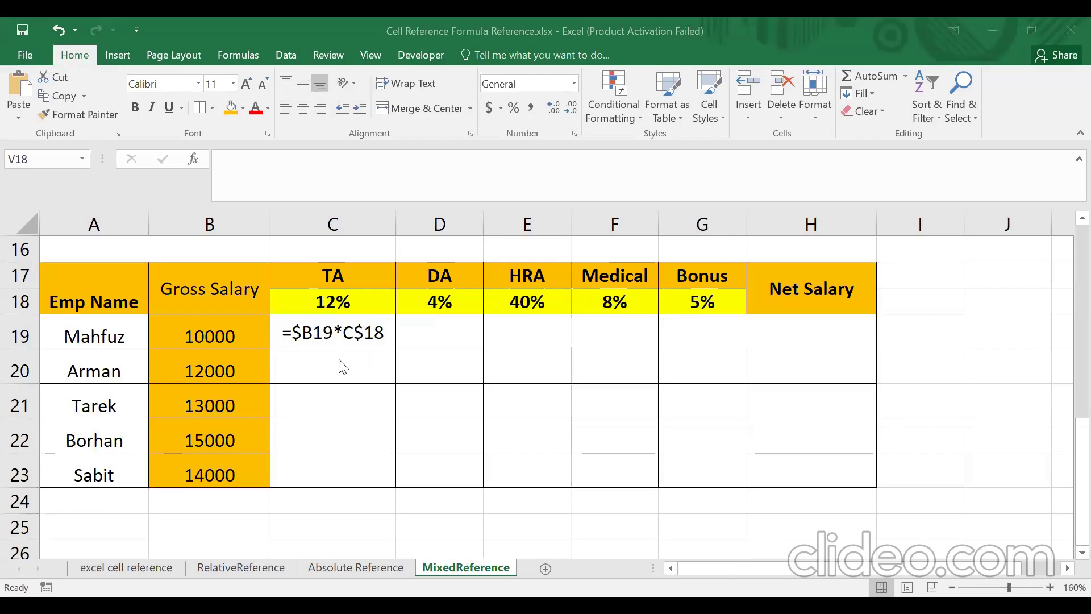
left_click(347, 351)
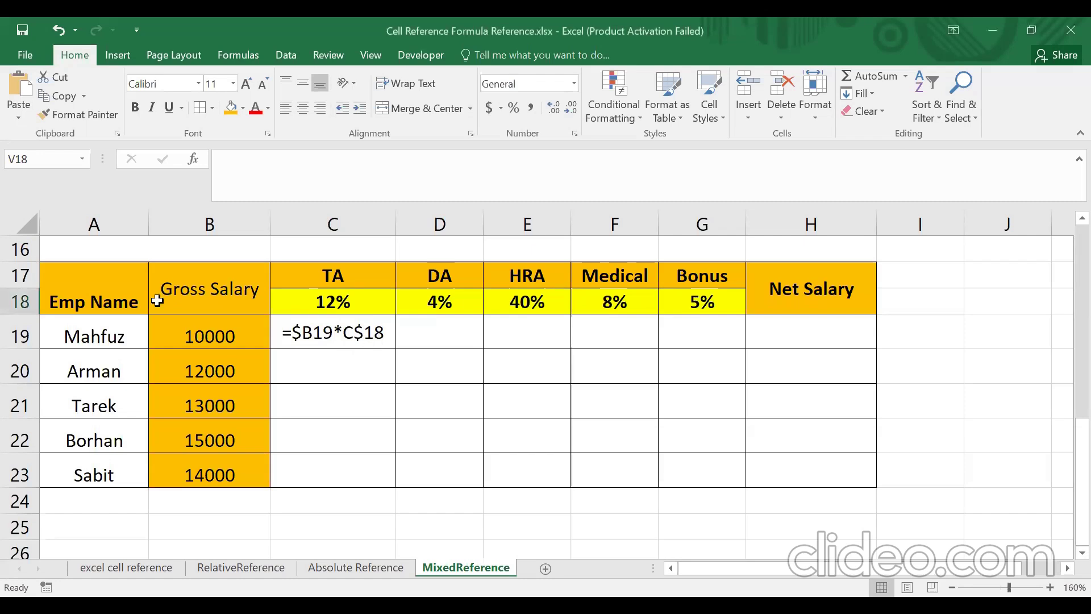
Return to the multiplication table at the start of the MixedReference sheet and look over its grid and row 4 headings
scroll(304, 302, "up", 5)
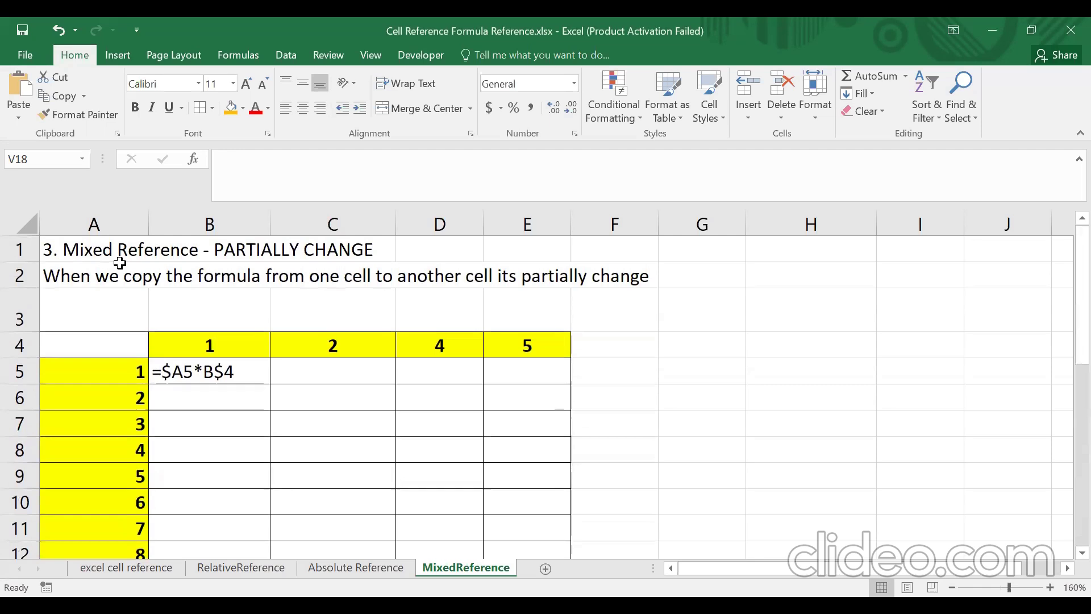
scroll(353, 348, "down", 1)
scroll(341, 344, "up", 1)
left_click_drag(208, 345, 540, 503)
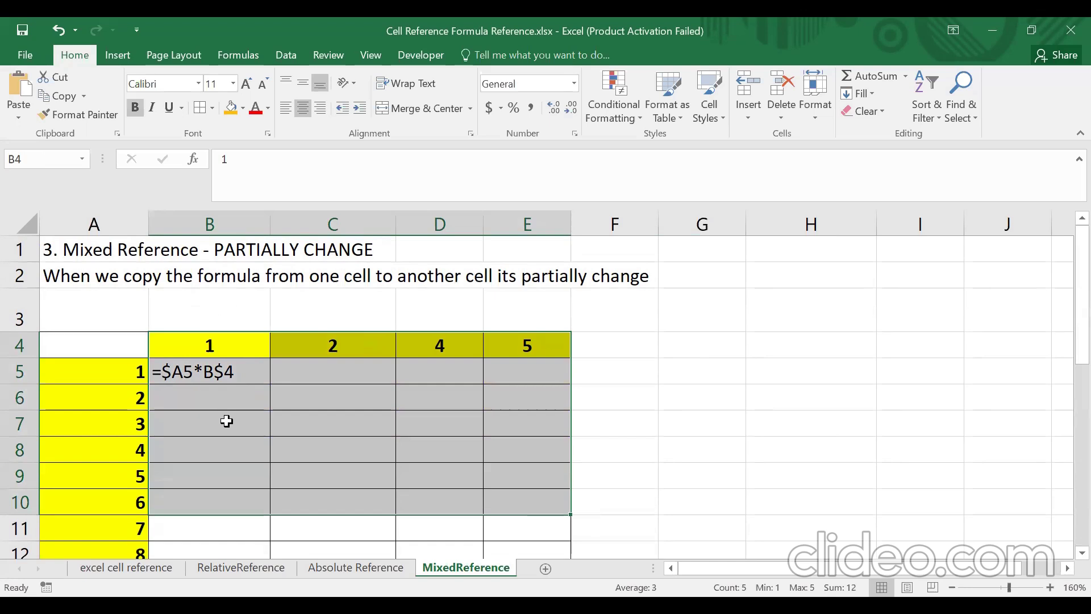
left_click(223, 420)
left_click(196, 341)
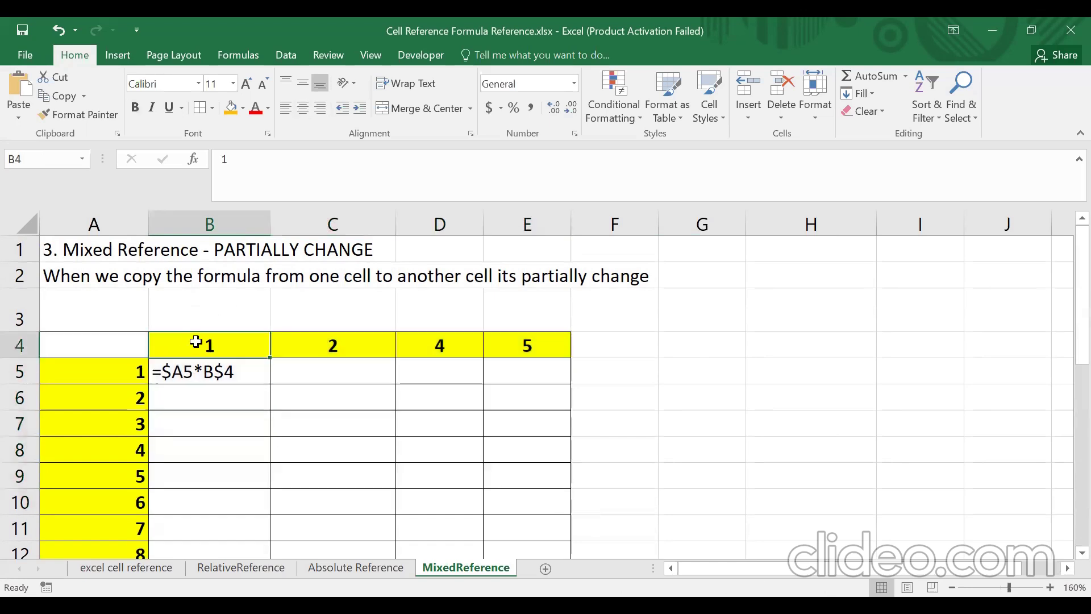
key("Right")
key("Right")
key("Right")
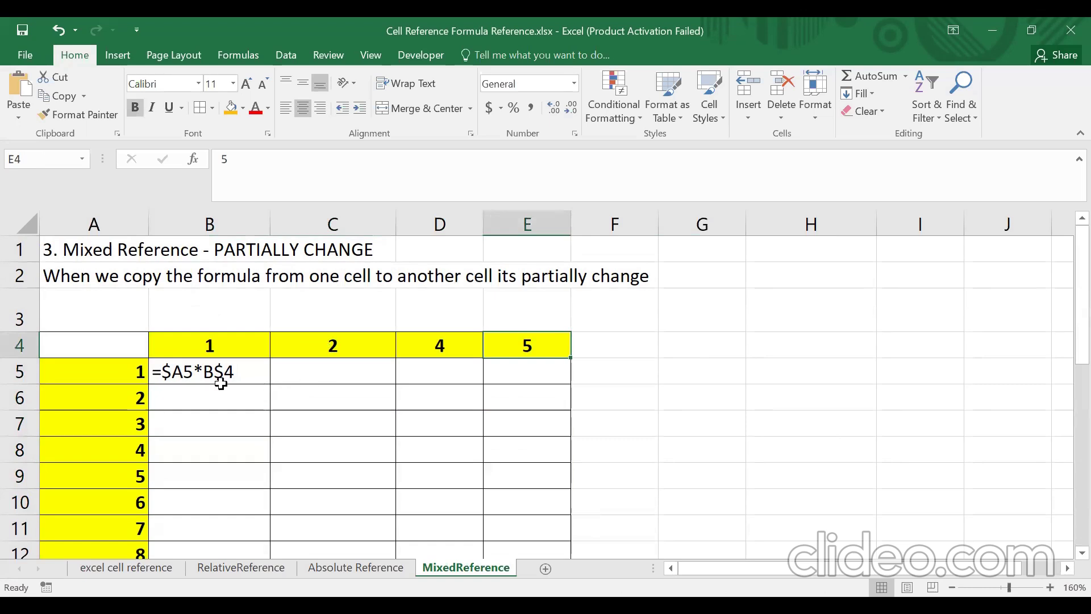
Compare the column A numbers with the row 4 headings, going through B4 to E4 one by one
left_click_drag(127, 370, 120, 449)
left_click(233, 342)
left_click_drag(233, 341, 365, 339)
key("Right")
key("Right")
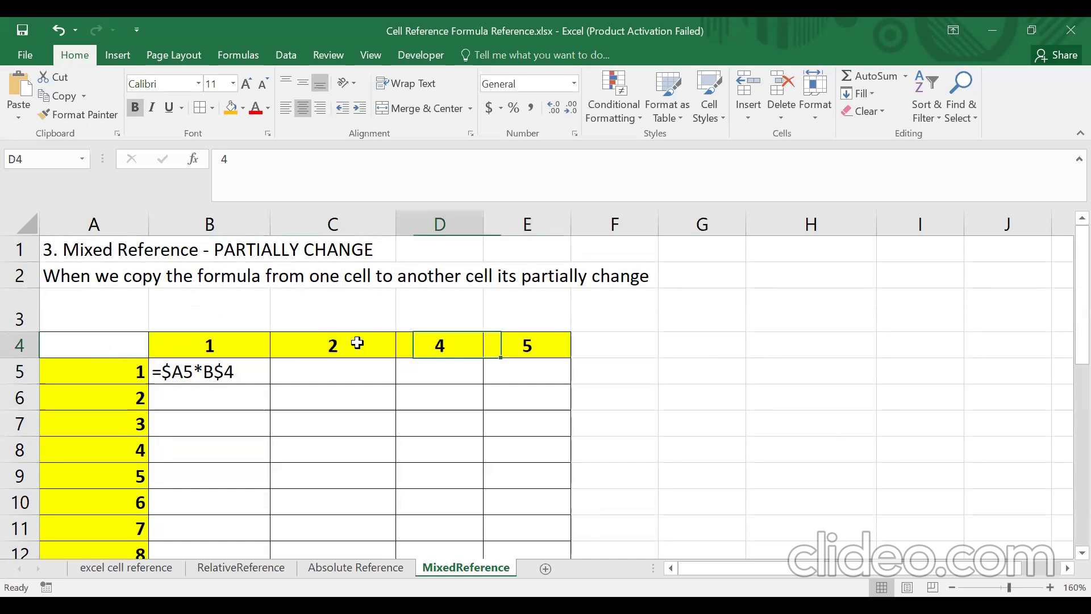
left_click(358, 343)
left_click(214, 341)
left_click(317, 346)
left_click(224, 349)
left_click(317, 348)
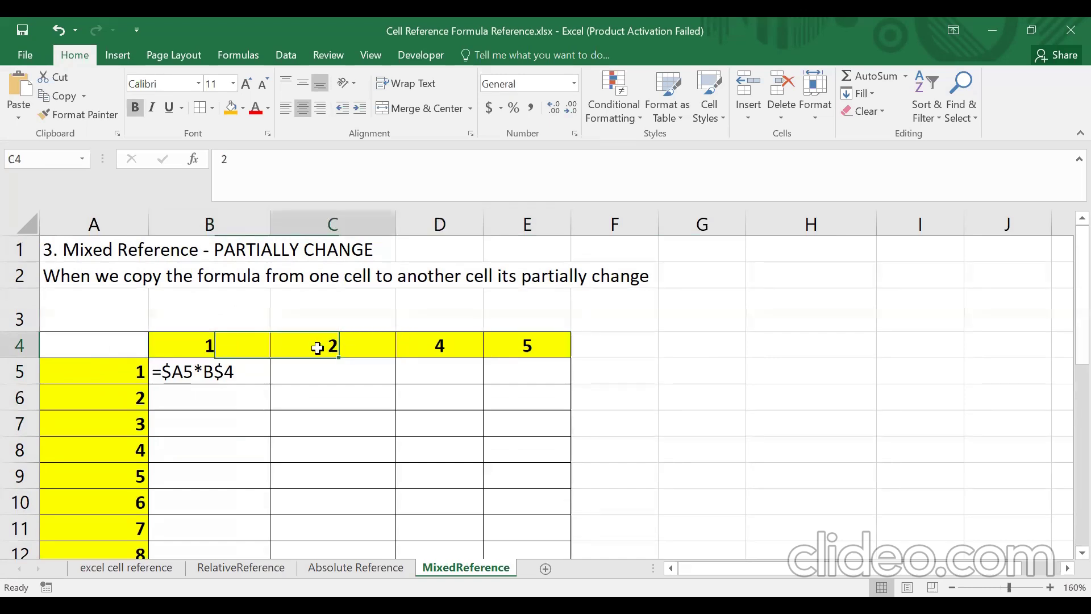
left_click(221, 344)
left_click(301, 346)
key("Right")
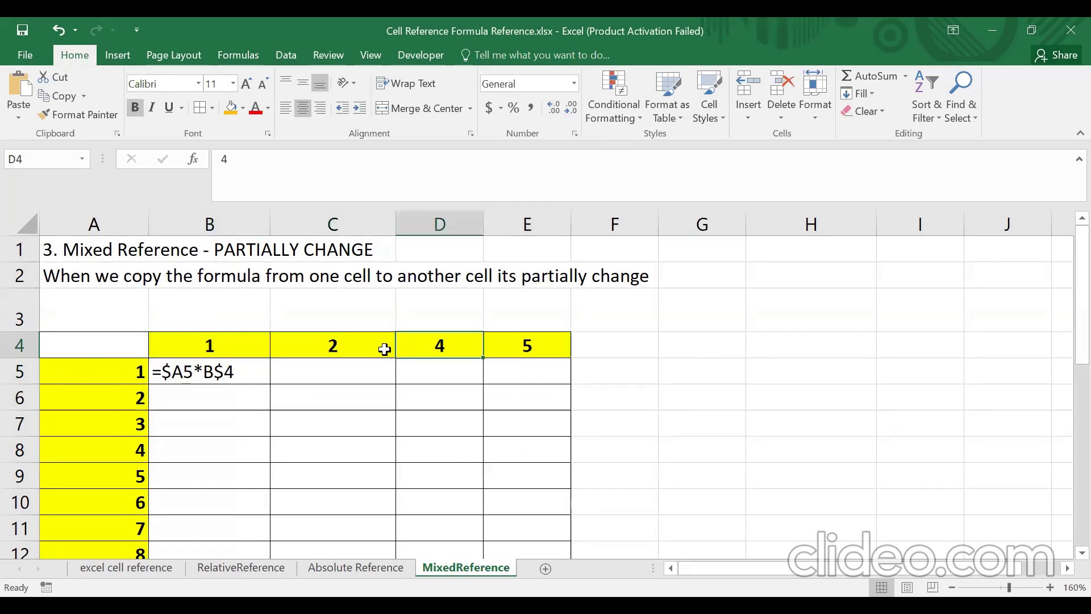
key("Right")
left_click(237, 345)
left_click(344, 346)
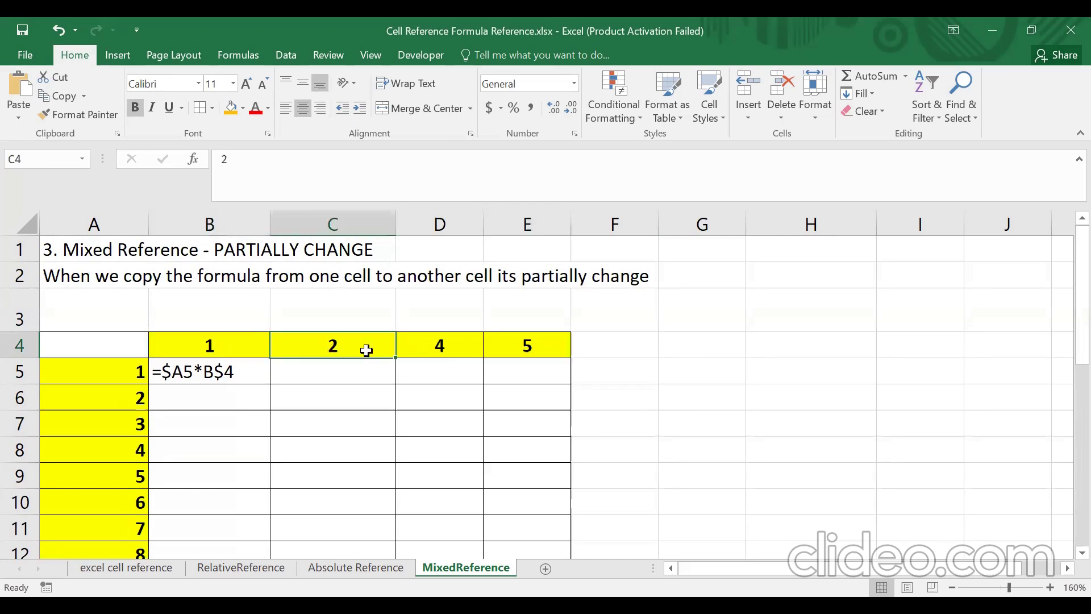
key("Right")
left_click(207, 345)
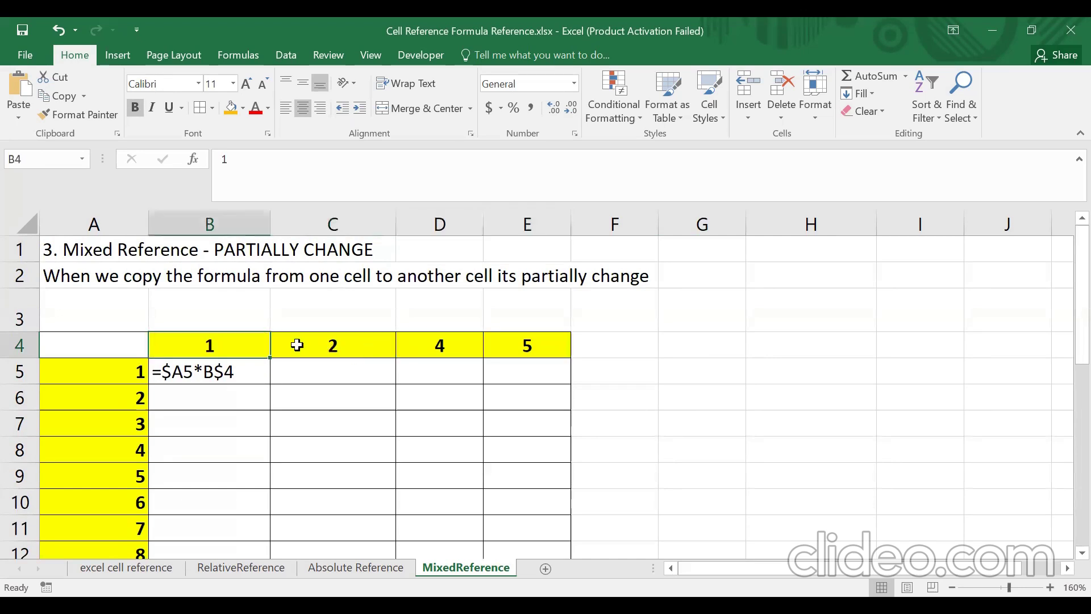
left_click(329, 348)
Read the sample formula in B5 and examine the column A values it refers to, down to row 14
left_click(208, 370)
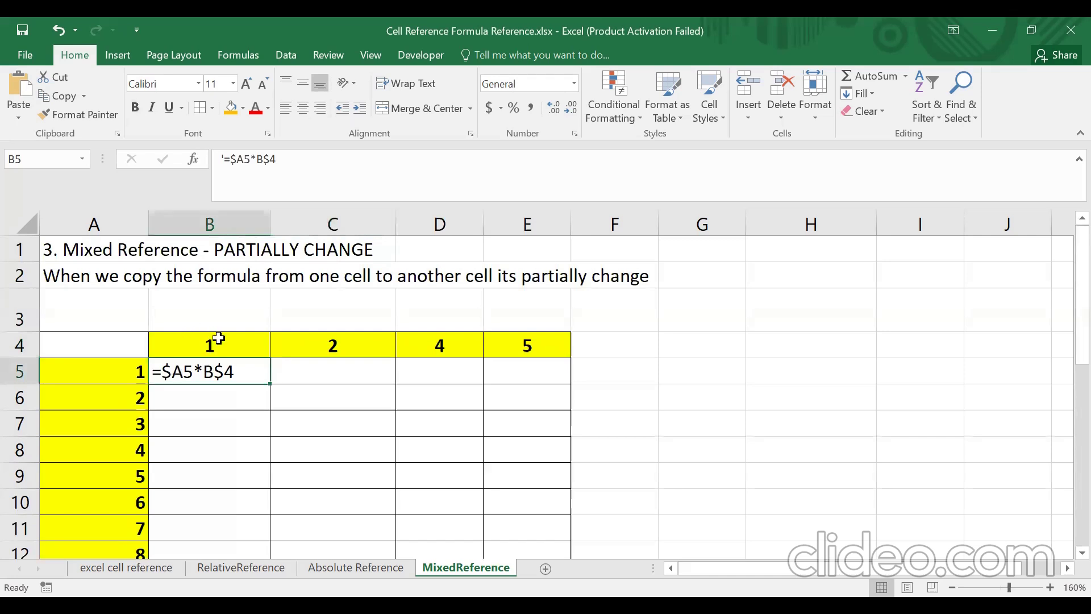
left_click(107, 223)
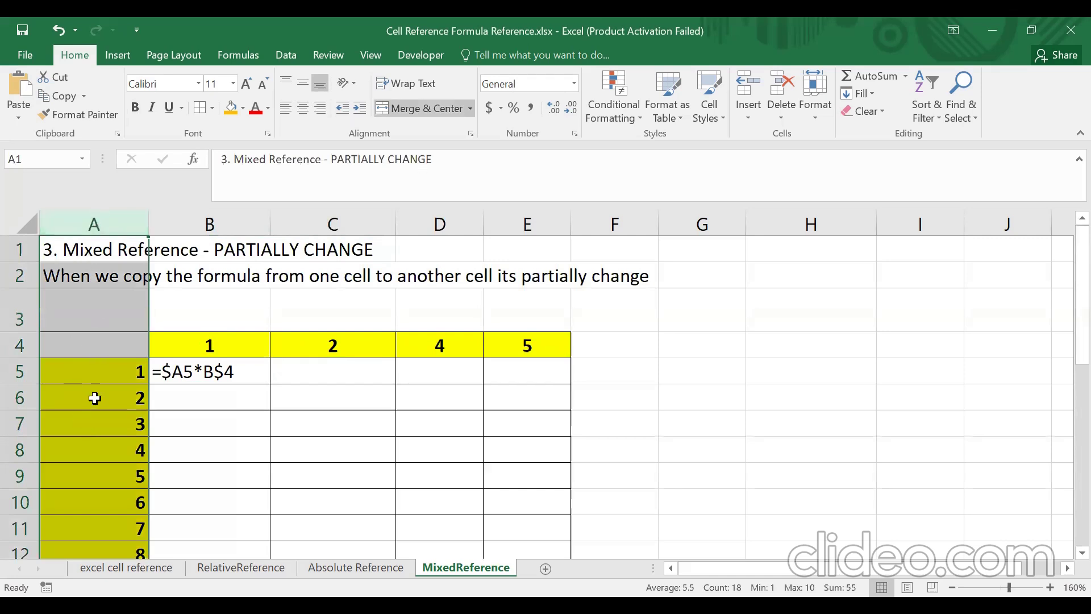
left_click(100, 372)
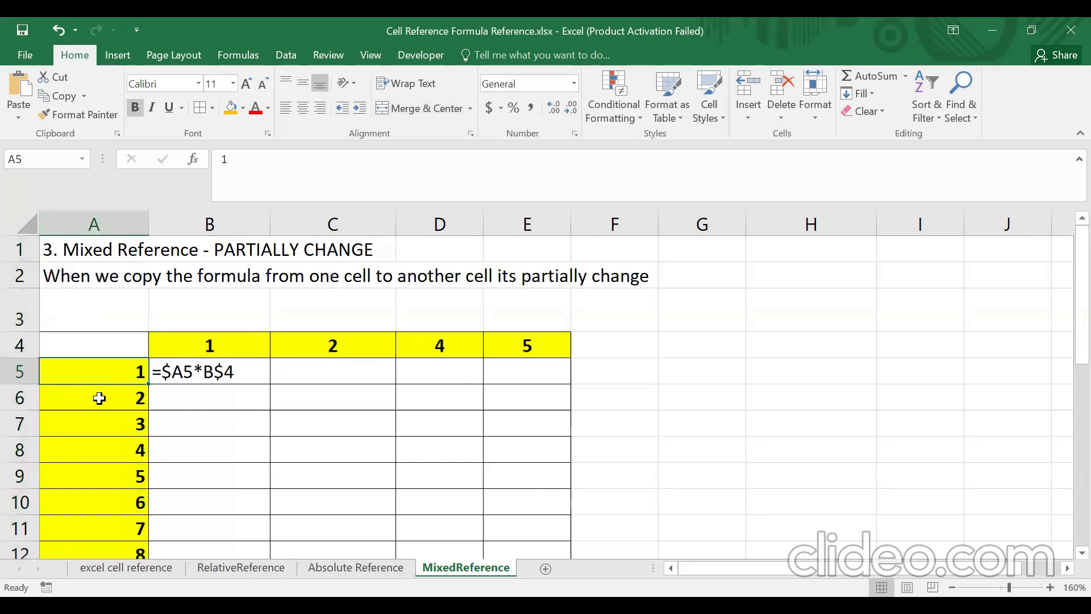
left_click(111, 398)
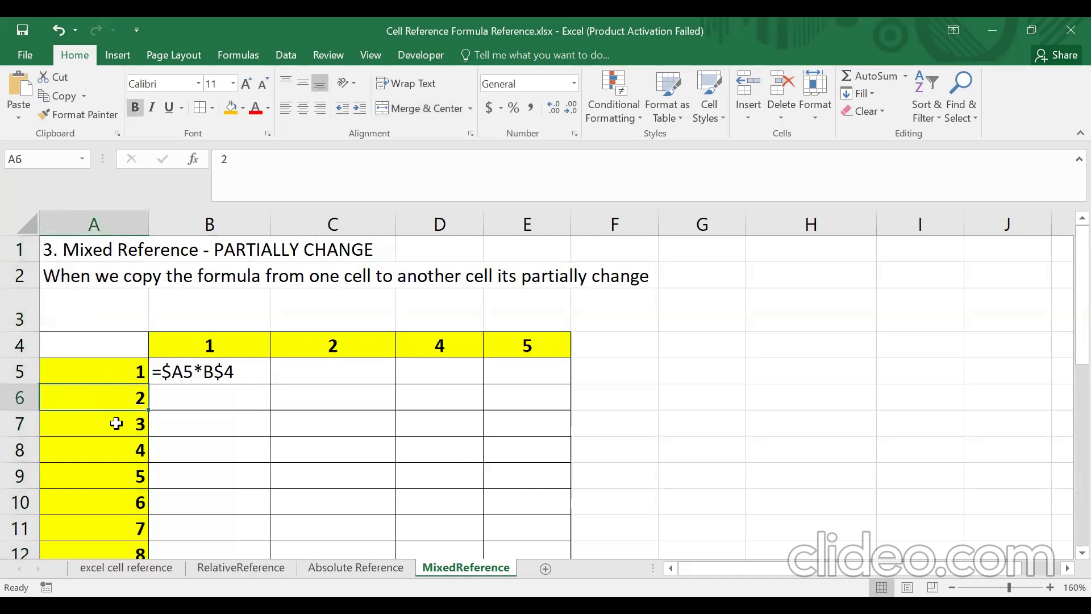
left_click(116, 423)
left_click(117, 448)
left_click_drag(130, 370, 126, 515)
scroll(127, 511, "down", 1)
left_click(109, 223)
left_click(253, 441)
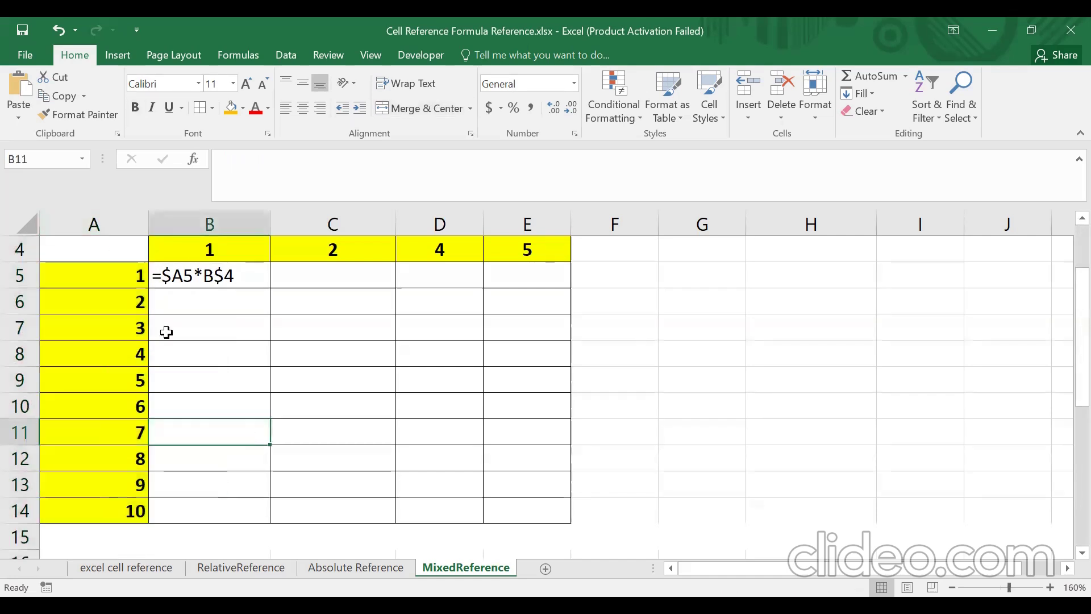
Examine row 4 as the fixed row used by the B$4 part of the sample formula
left_click(14, 250)
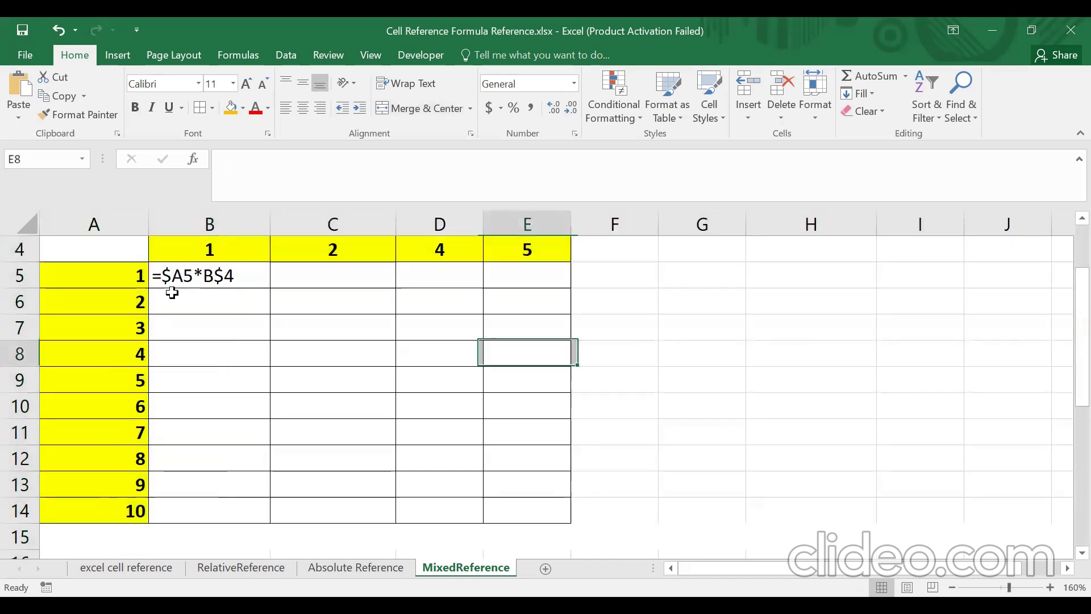
scroll(296, 329, "up", 1)
scroll(296, 329, "up", 1)
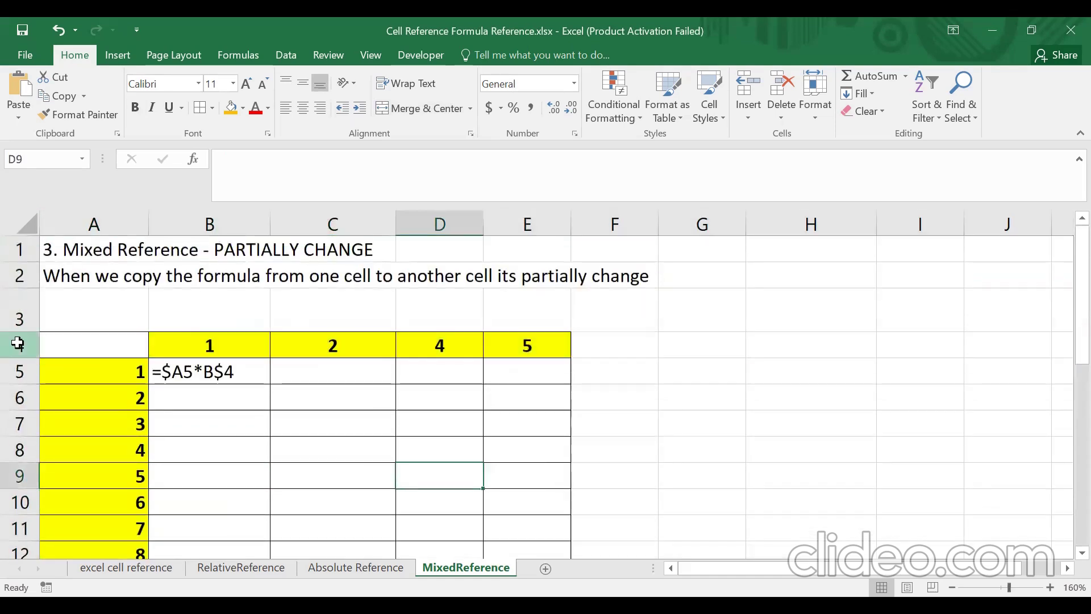
left_click(17, 343)
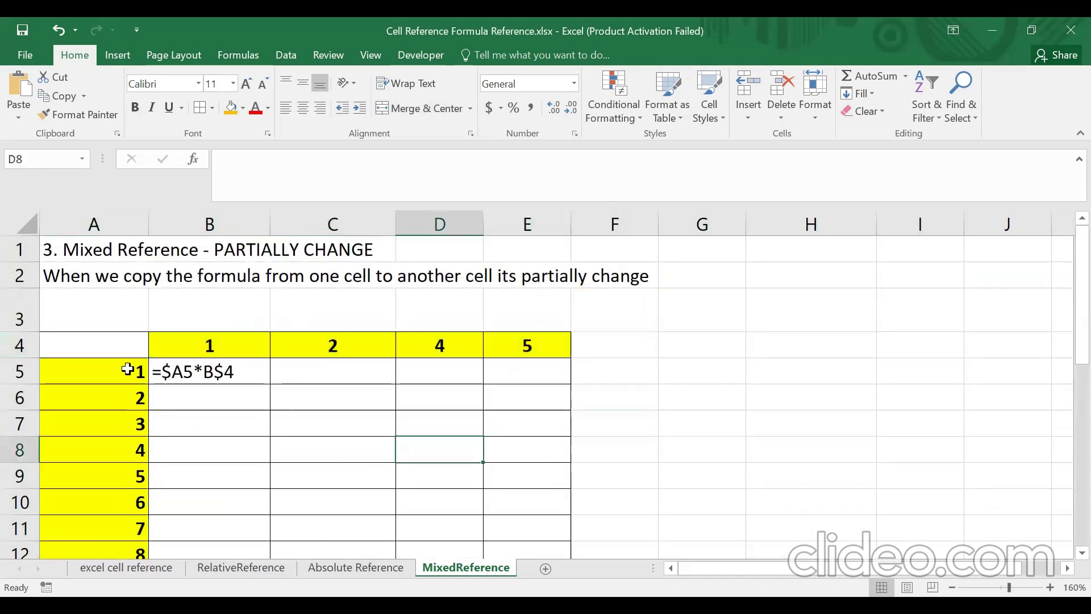
left_click(12, 344)
left_click(307, 441)
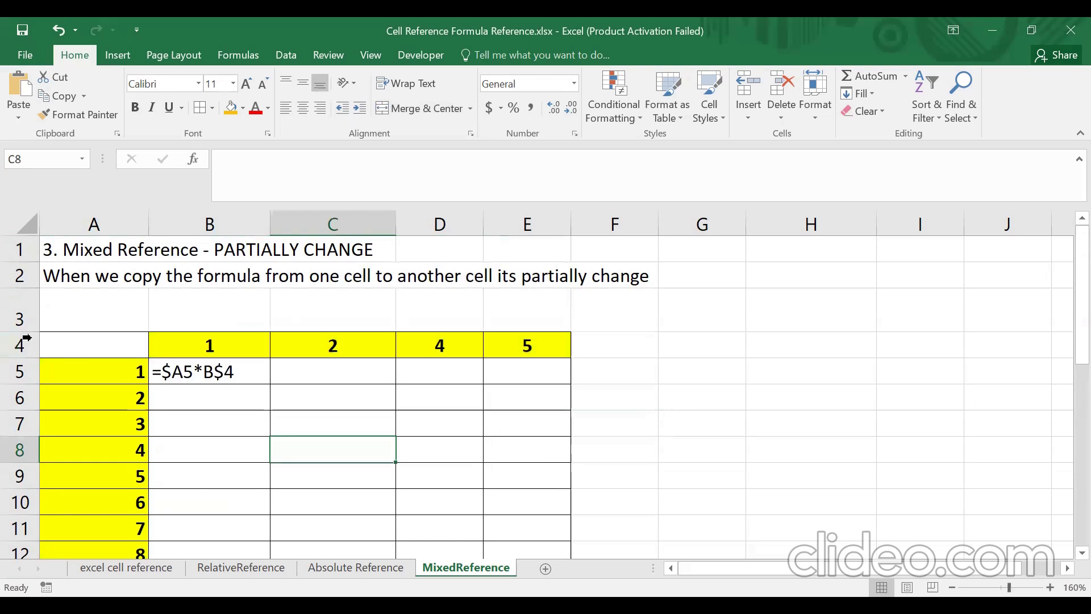
left_click(12, 346)
left_click(263, 429)
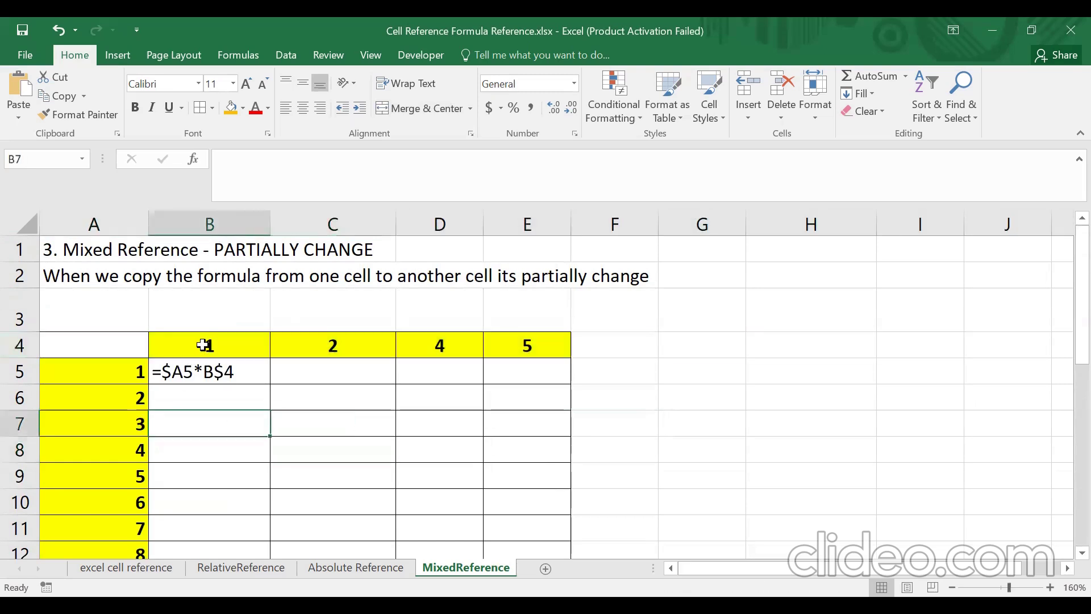
left_click(191, 342)
left_click(17, 344)
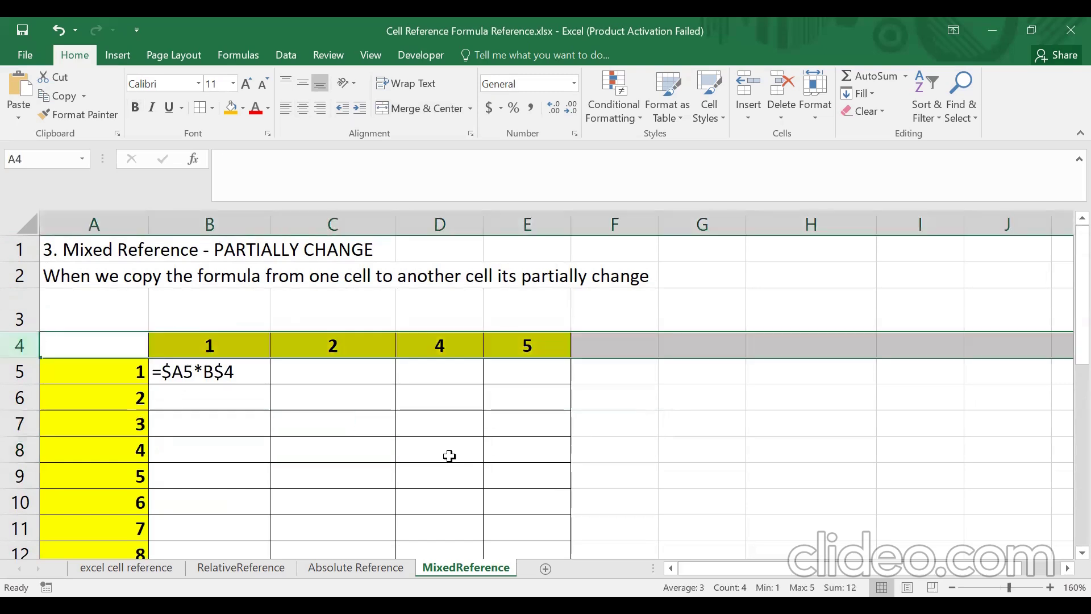
left_click(448, 454)
left_click(17, 345)
left_click(867, 432)
left_click(16, 346)
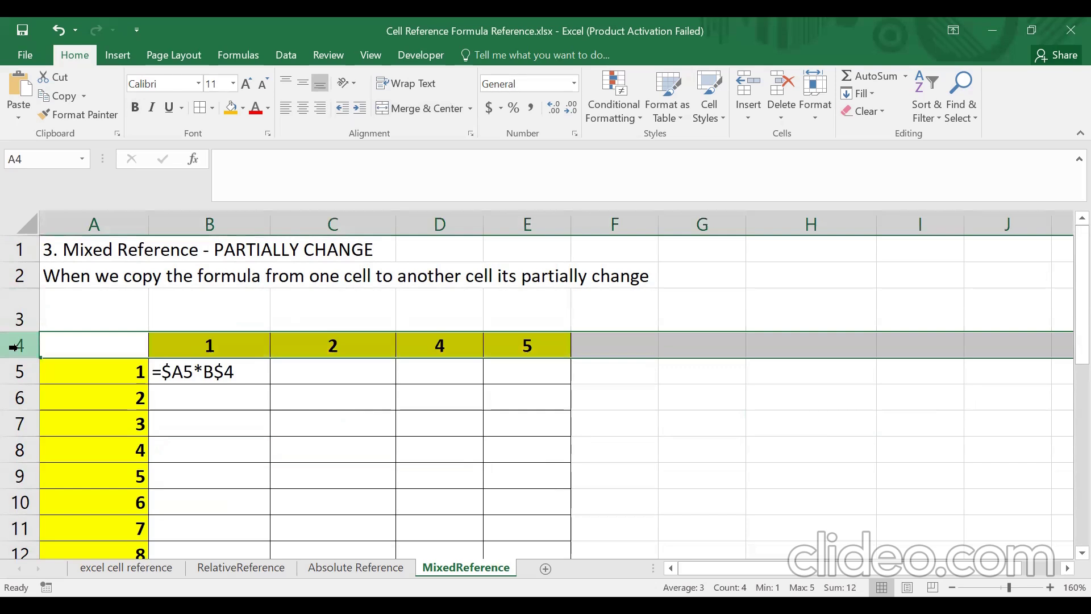
left_click(322, 422)
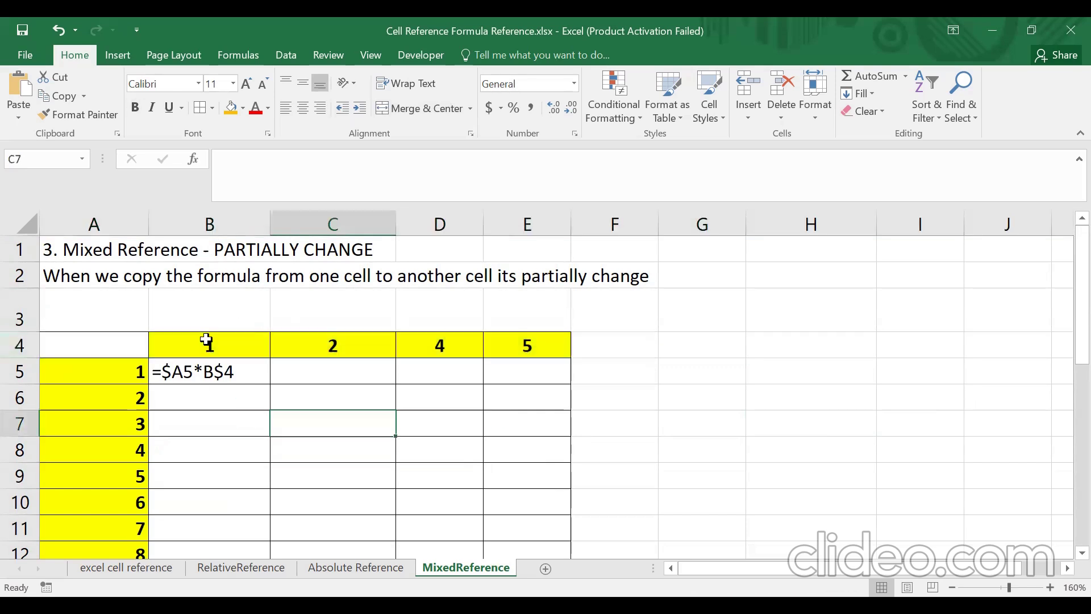
Go across the headings B4 to E4 to see how the column changes within the same row
left_click(206, 340)
left_click(330, 346)
left_click(381, 343)
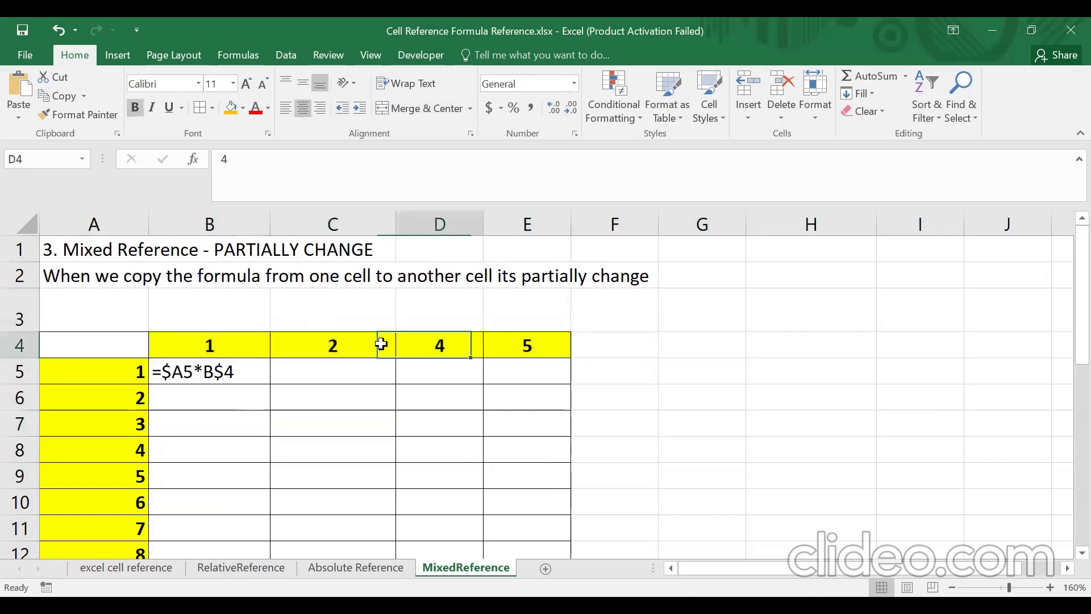
key("Right")
key("Down")
key("Down")
key("Down")
left_click(224, 347)
left_click(330, 343)
key("Right")
key("Right")
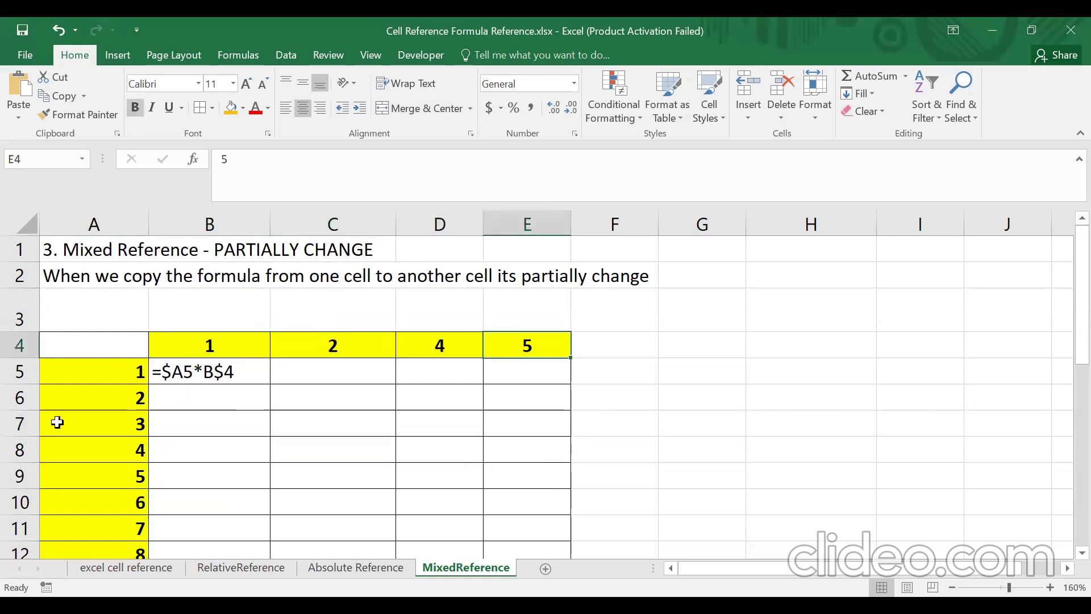
scroll(129, 380, "down", 1)
scroll(136, 364, "up", 1)
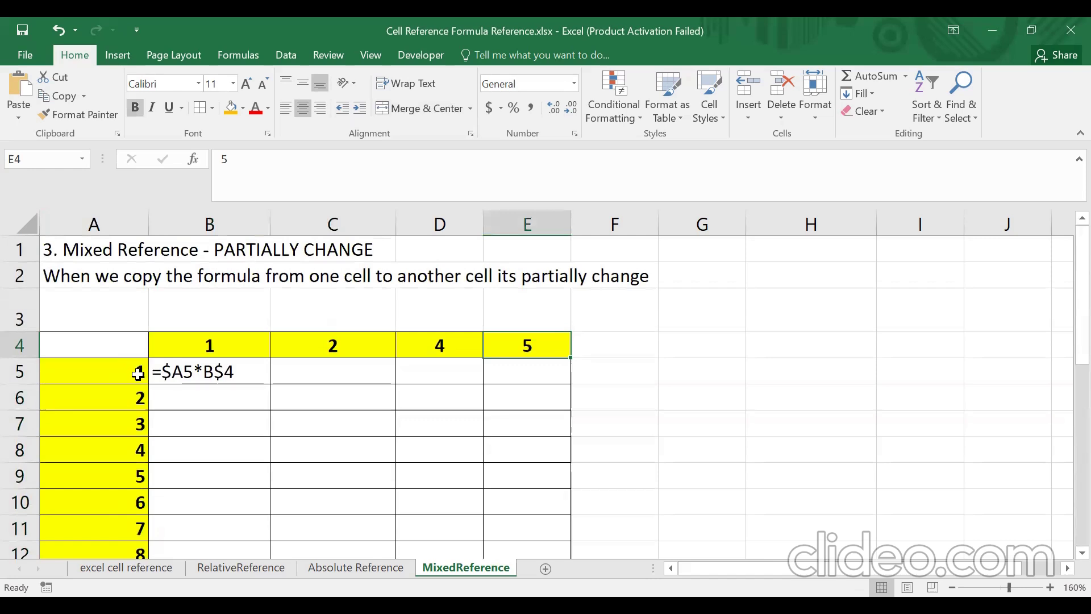
left_click(234, 348)
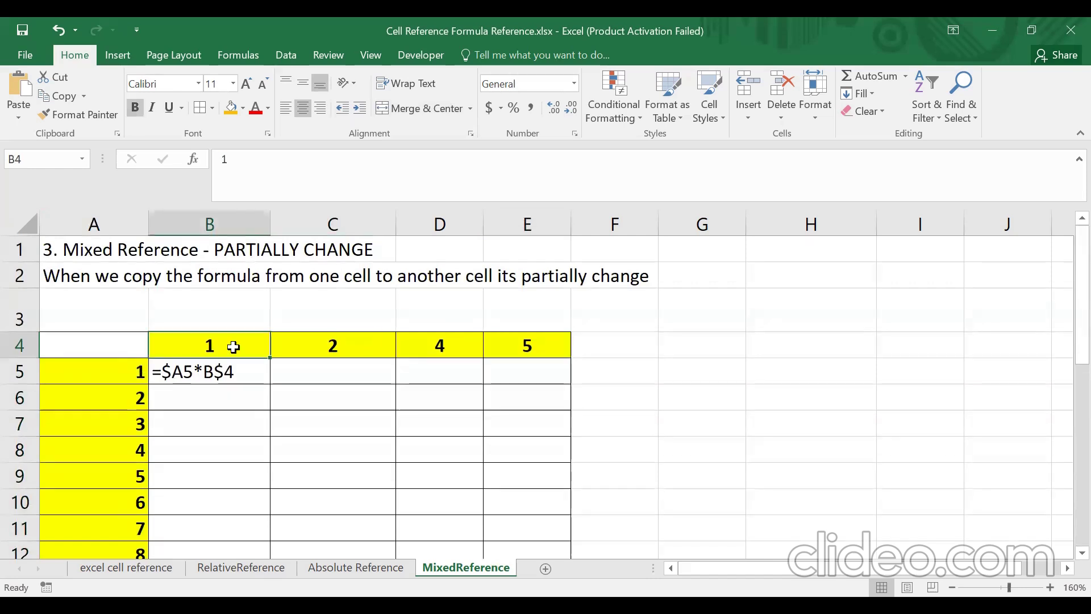
Reread the sample formula in B5 and relate its $A5 part to cell A5 and column A
left_click(194, 371)
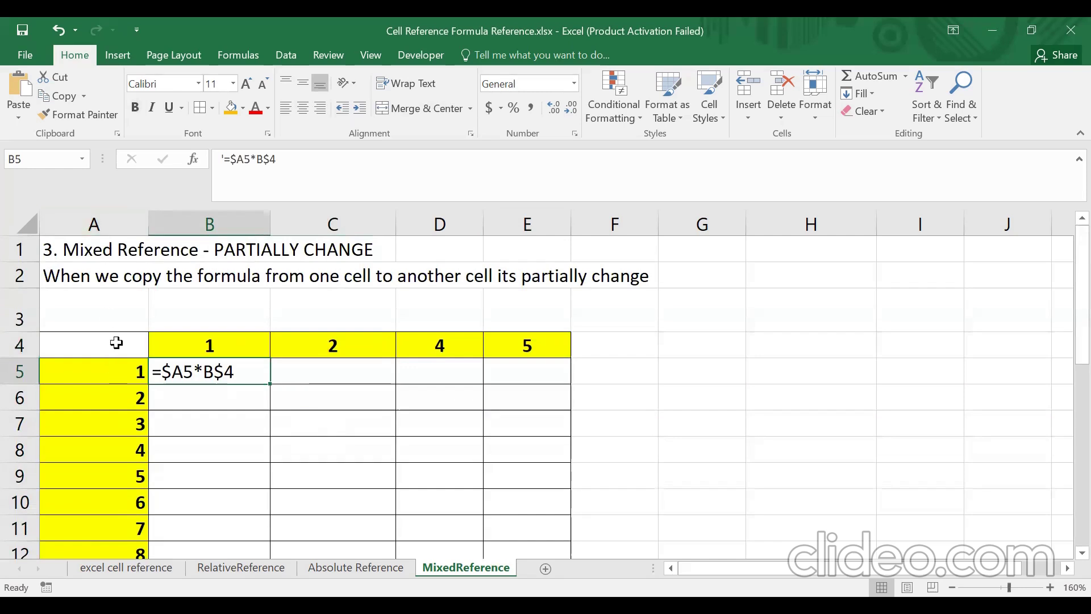
left_click(114, 223)
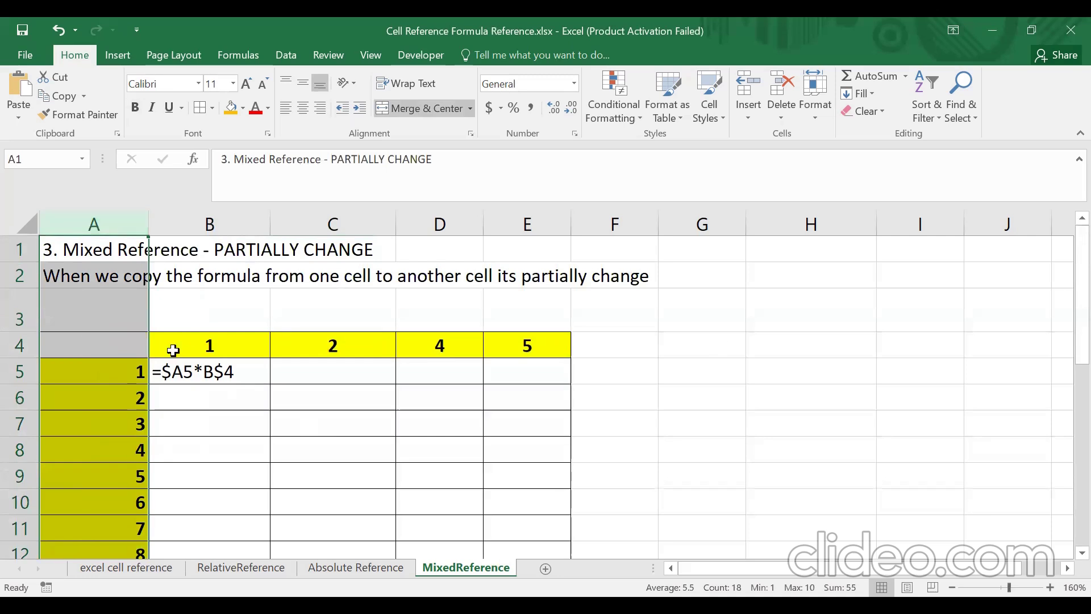
left_click(132, 372)
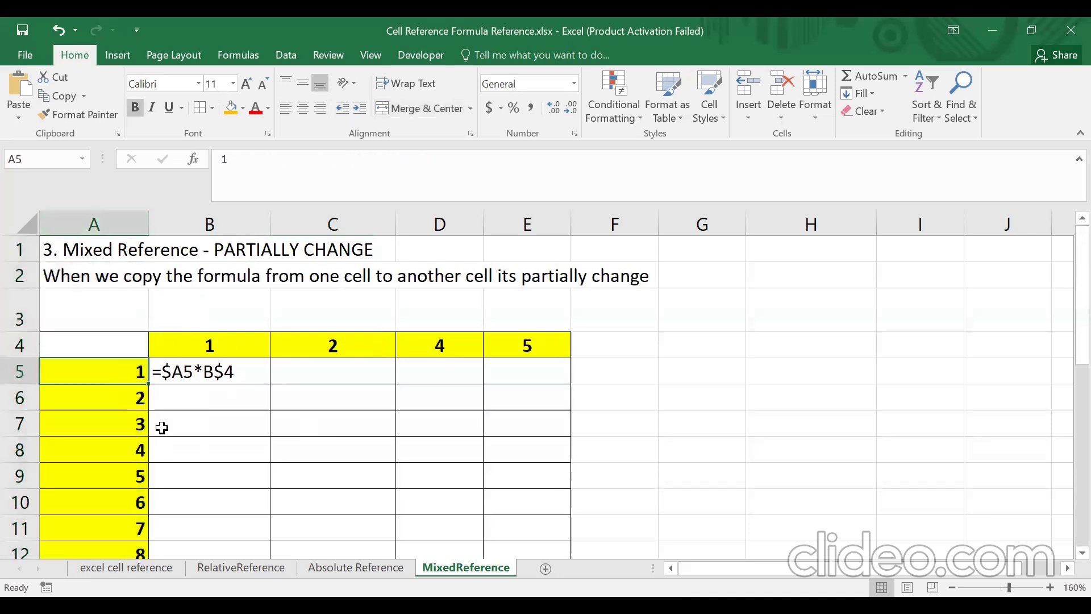
left_click(162, 428)
left_click(124, 370)
left_click(113, 223)
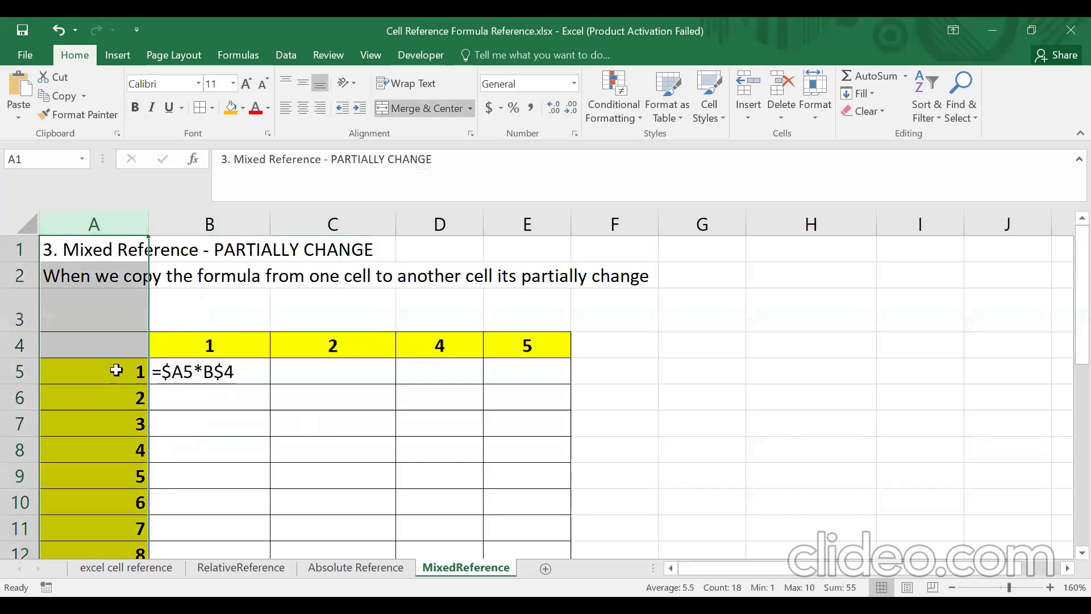
Clear the sample formula text from cell B5
double_click(176, 373)
left_click_drag(245, 373, 150, 370)
key("BackSpace")
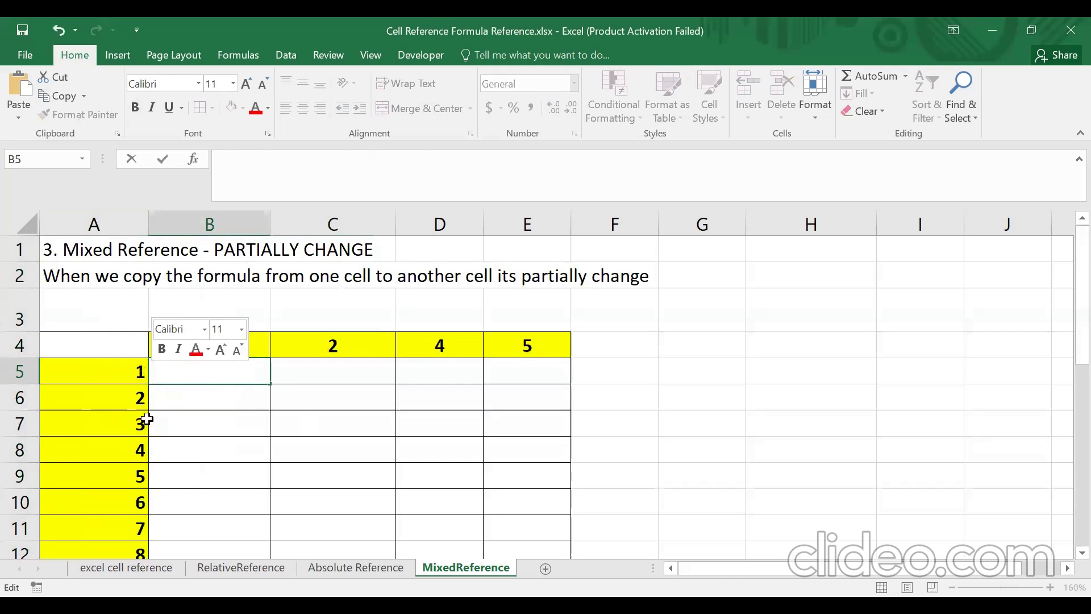
left_click(147, 419)
left_click(94, 223)
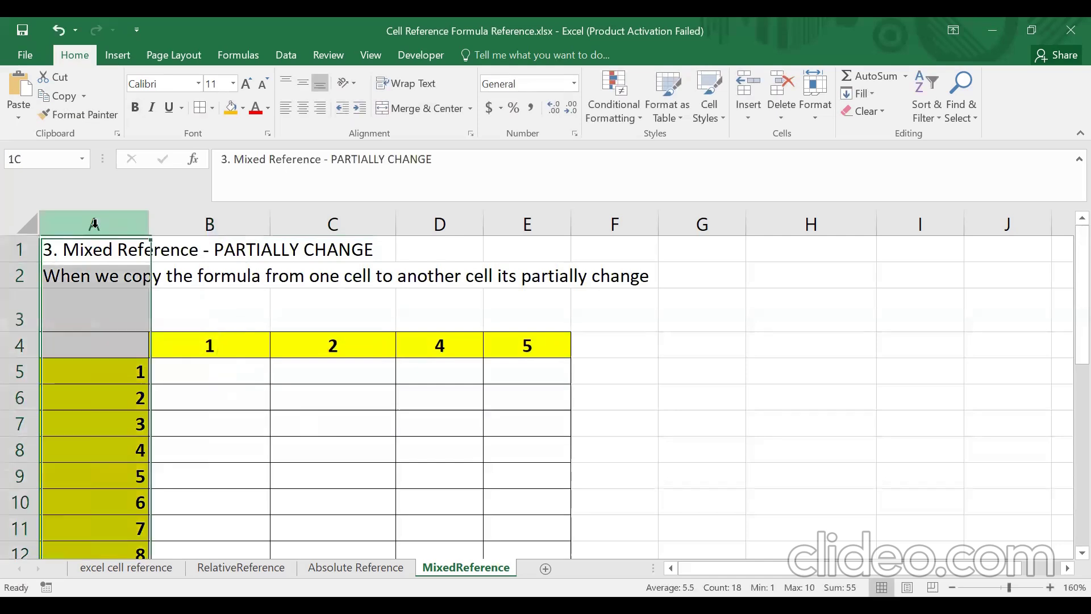
Enter the relative formula =A5*B4 in cell B5 of the multiplication table
left_click(190, 371)
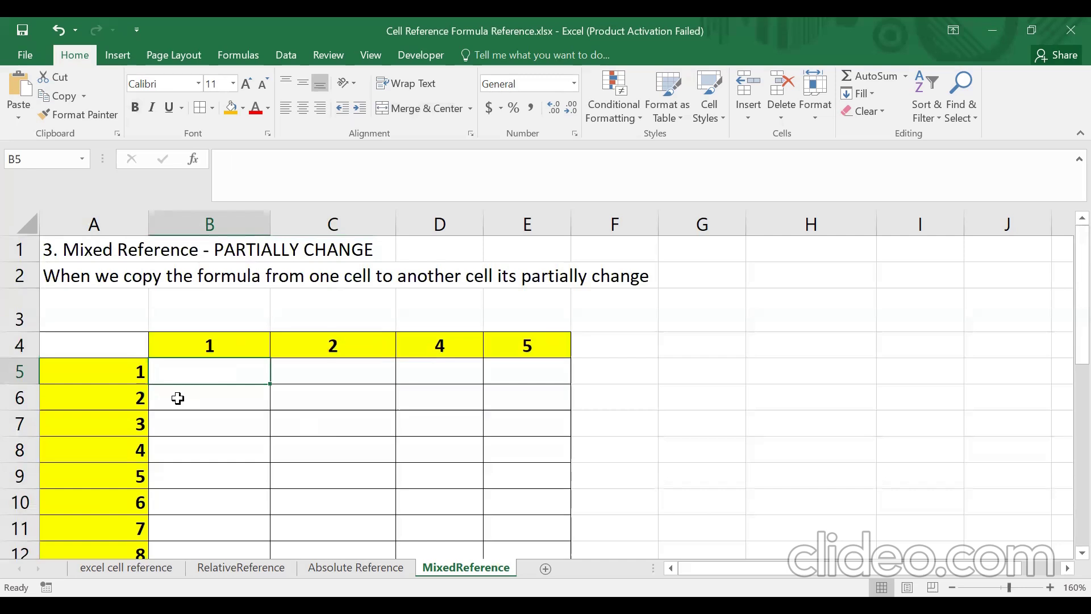
type("=")
left_click(126, 376)
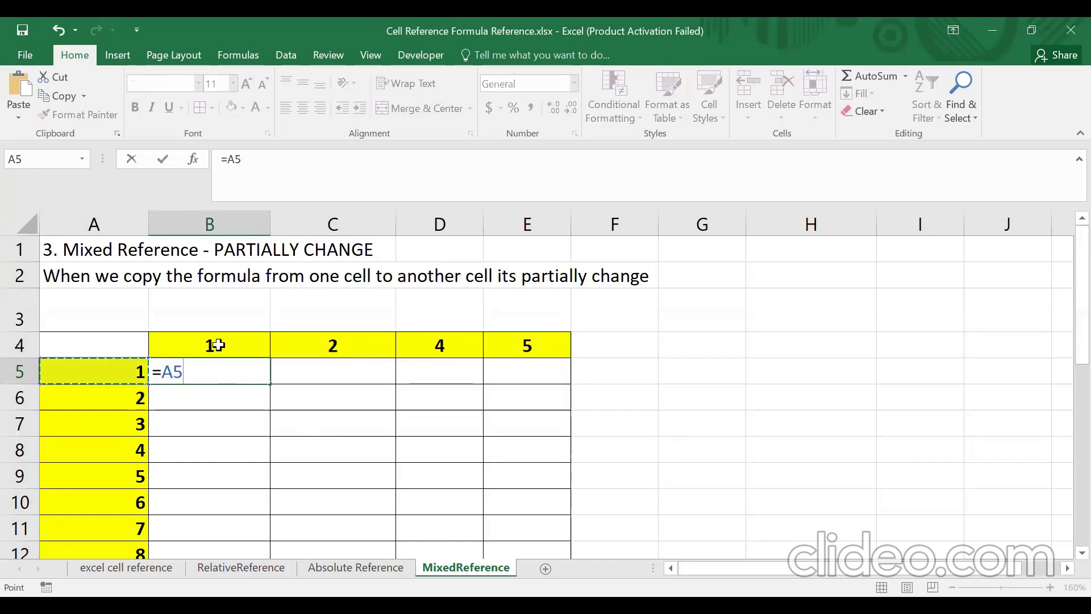
type("*")
left_click(218, 345)
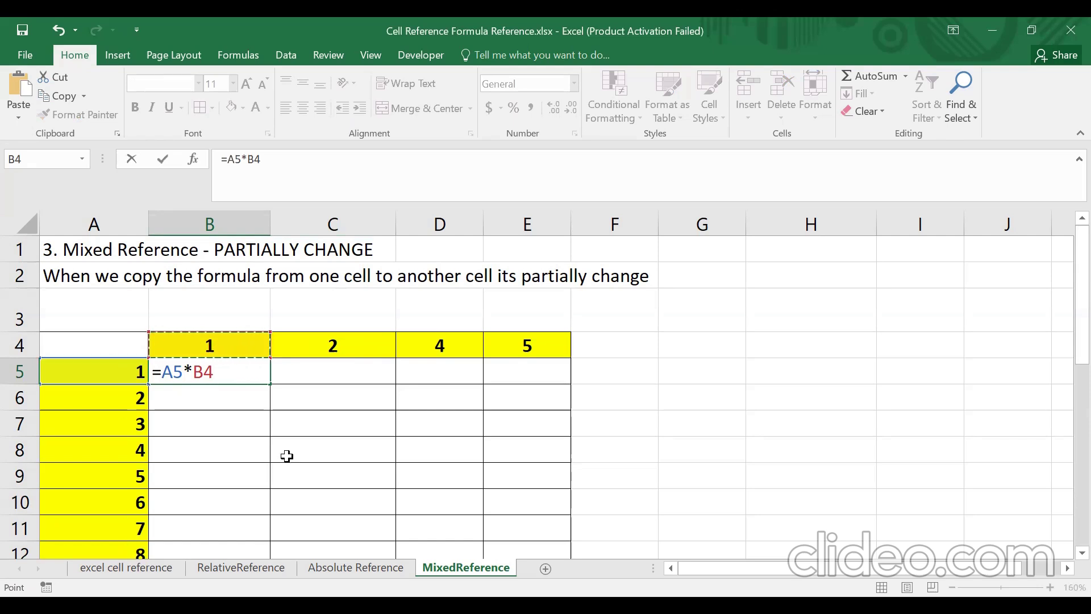
key("Return")
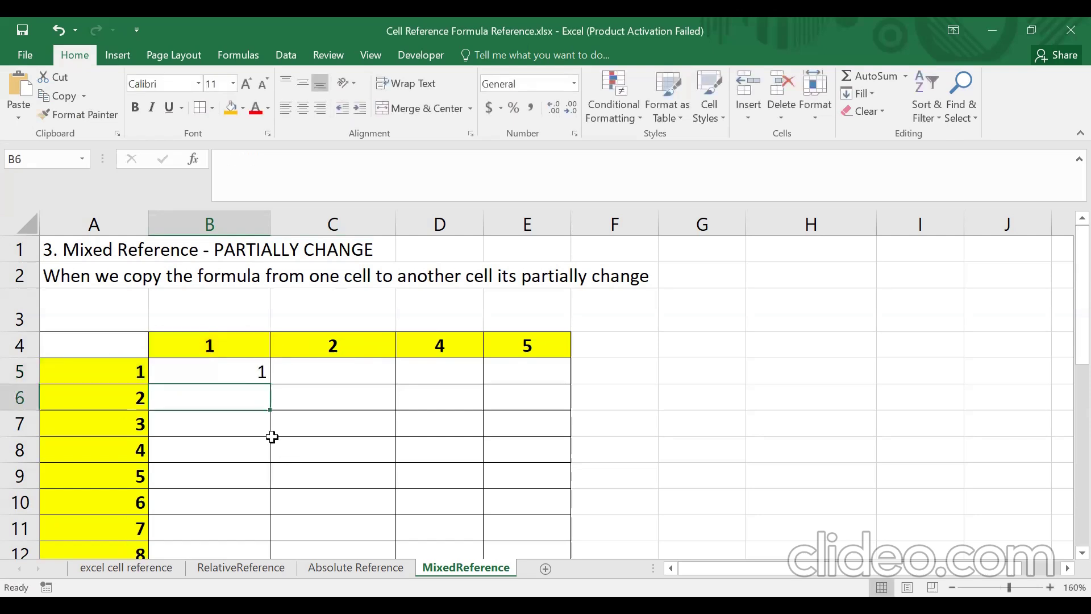
Fill the relative formula from B5 down to B11
left_click(240, 372)
left_click_drag(269, 385, 267, 539)
scroll(426, 493, "down", 1)
scroll(421, 489, "up", 1)
scroll(419, 487, "down", 1)
scroll(418, 487, "up", 1)
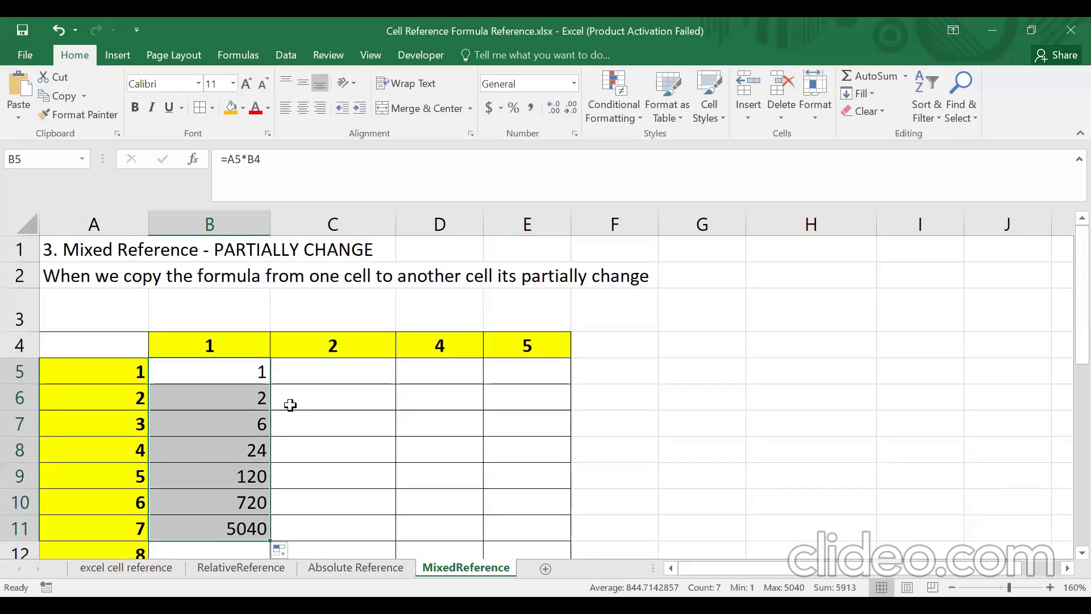
Inspect the formulas in B5 and B6 to see how both references shift when copied down
left_click(255, 373)
double_click(256, 375)
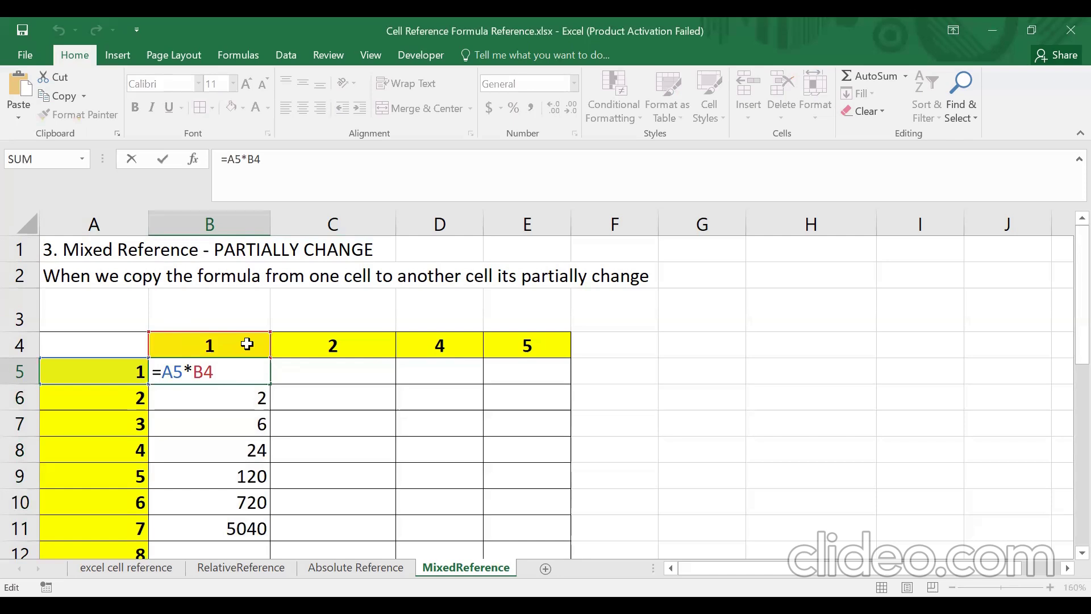
key("Return")
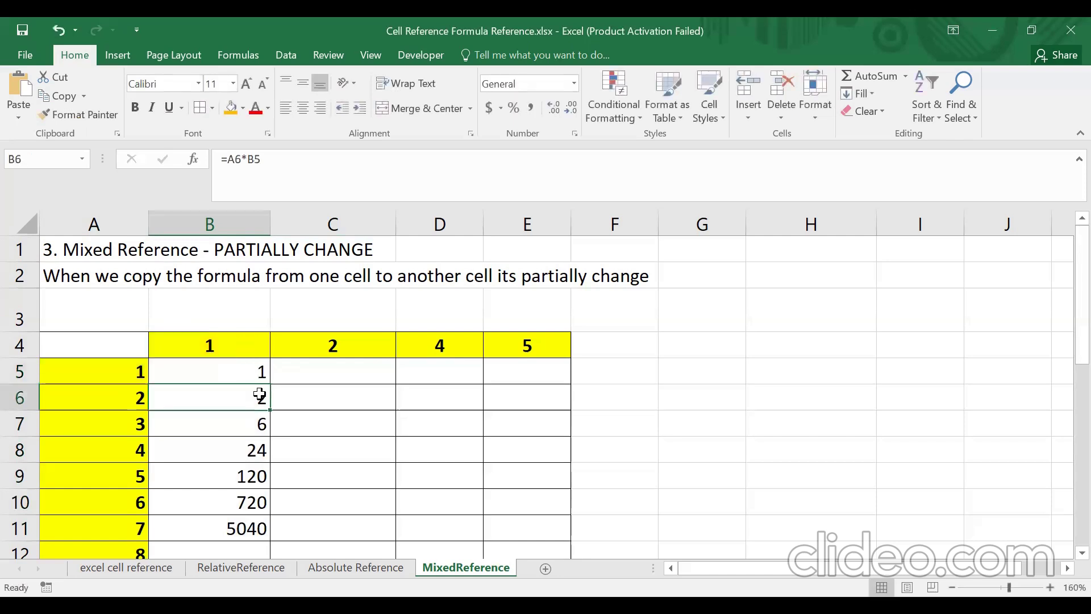
double_click(261, 392)
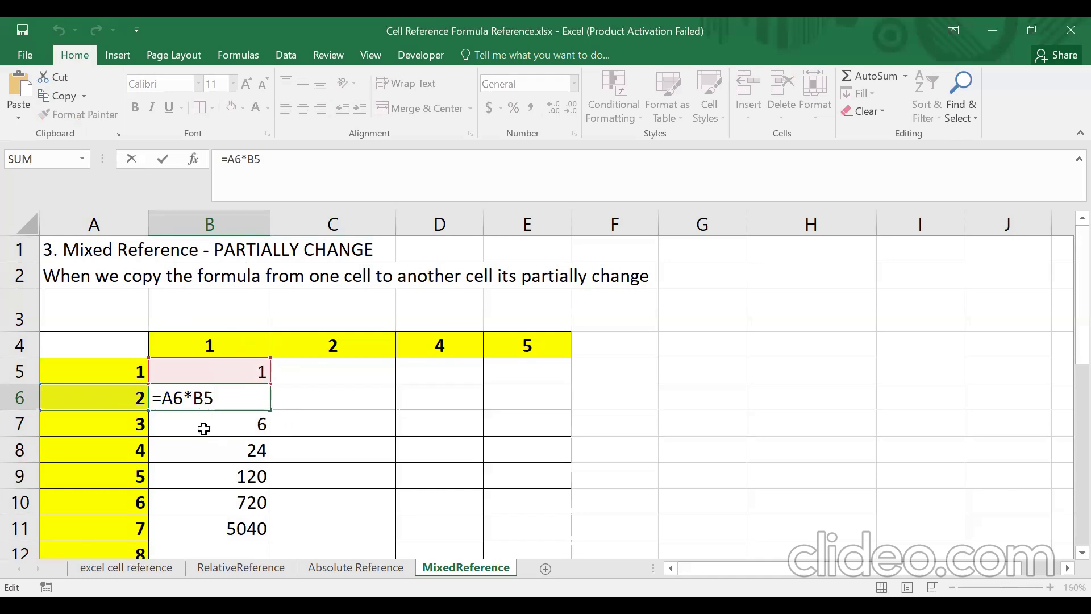
key("Return")
Clear the copied formulas from B6:B11 and the original relative formula from B5
left_click_drag(190, 398, 255, 523)
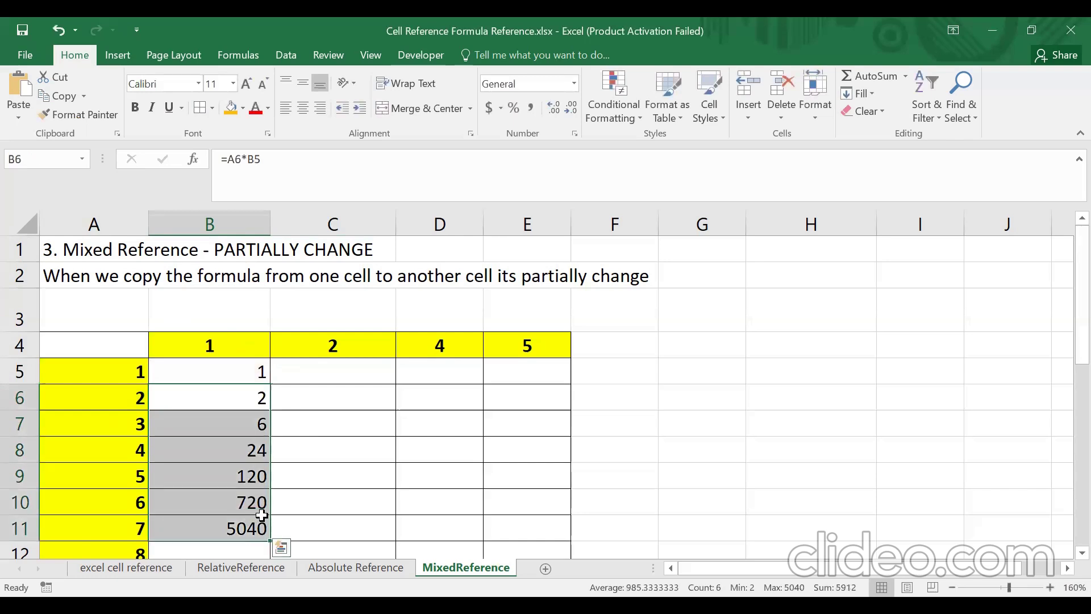
key("Delete")
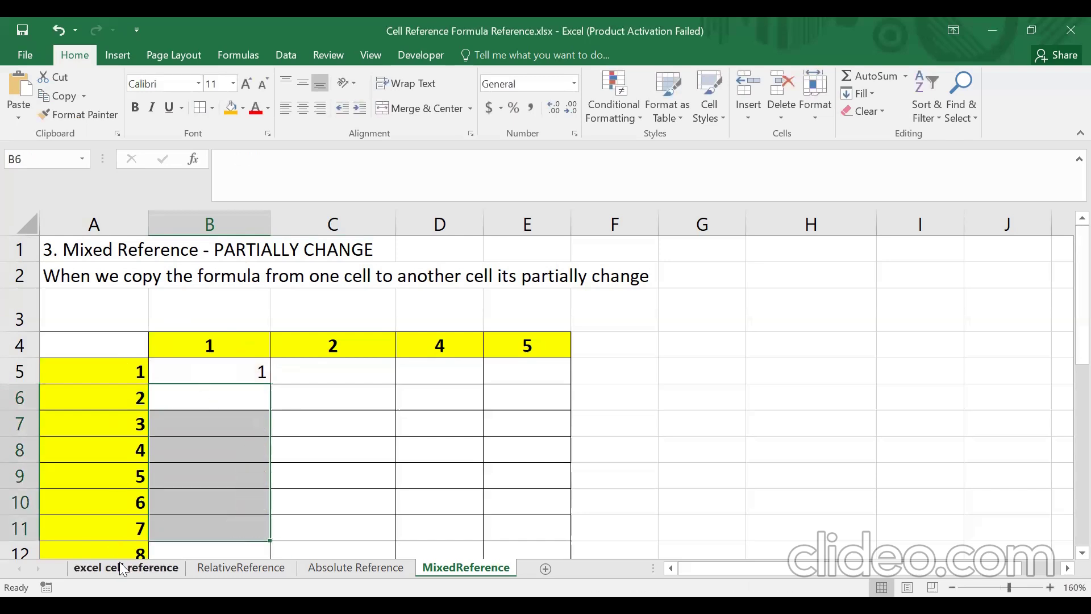
left_click_drag(178, 342, 528, 344)
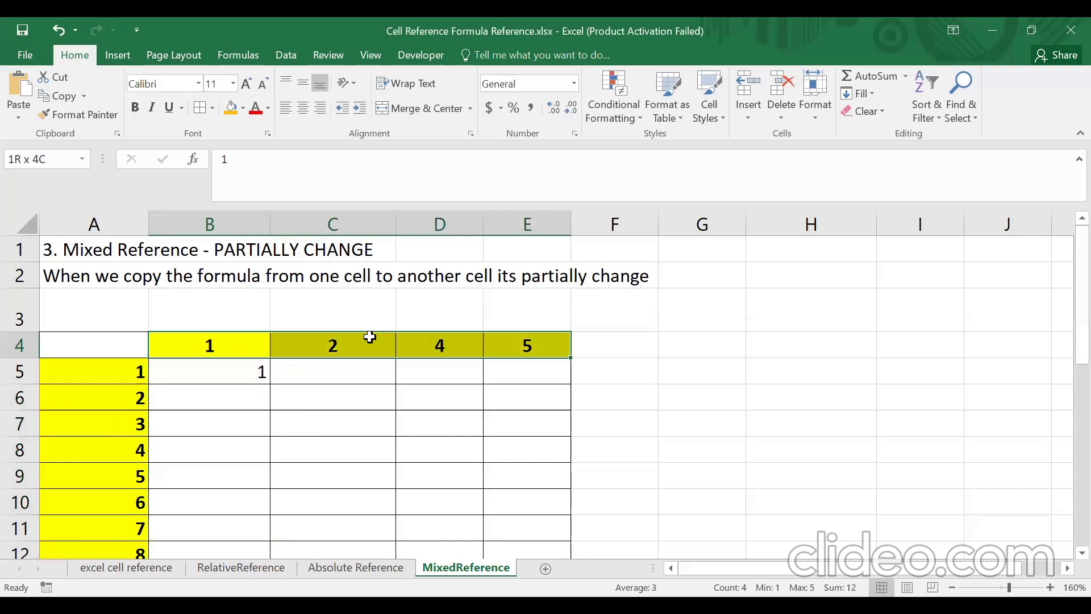
left_click(251, 446)
left_click(243, 369)
key("Delete")
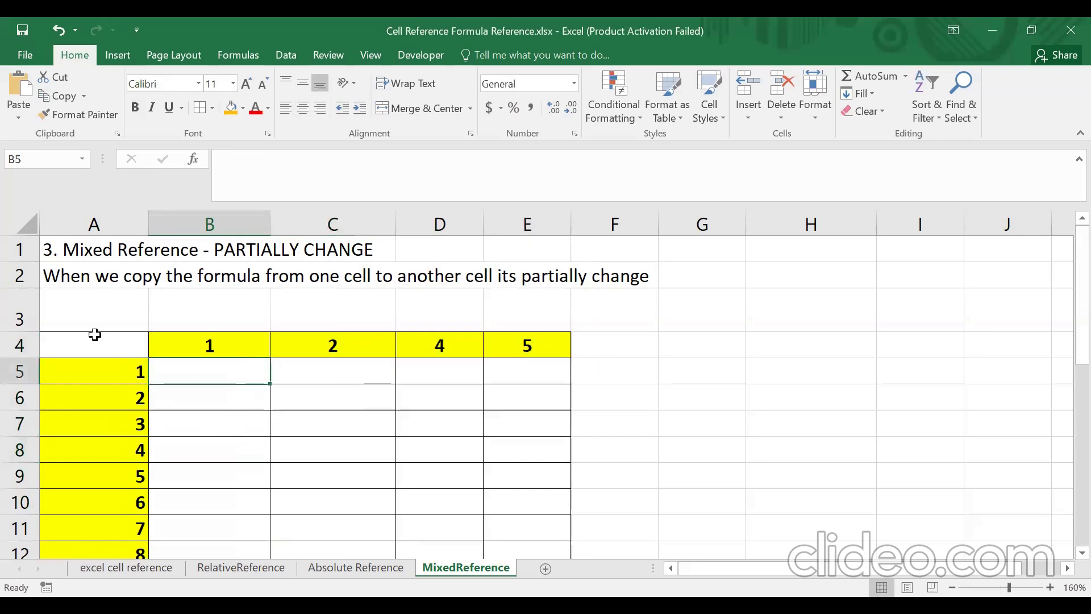
Starting from column A as the fixed column, enter the fully absolute reference =$A$5 in cell B5
left_click(100, 222)
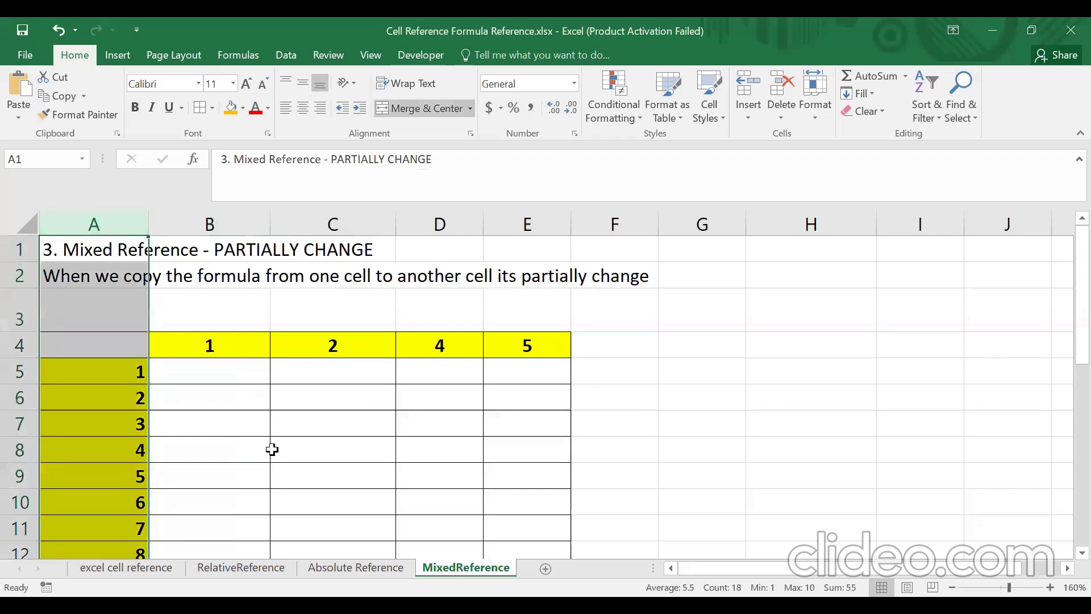
left_click(208, 430)
left_click(108, 223)
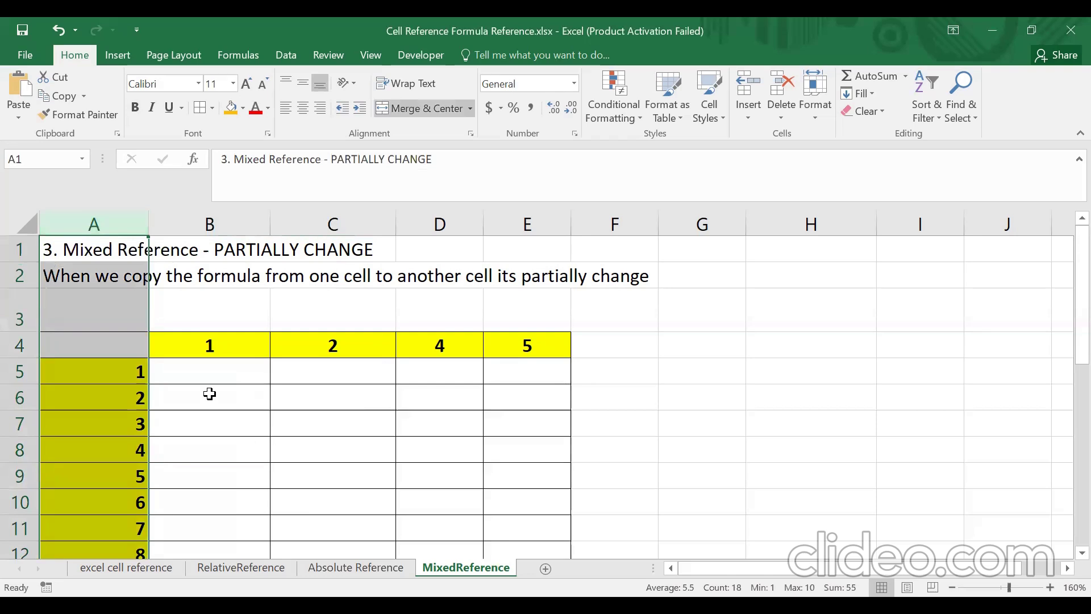
left_click(196, 374)
type("=")
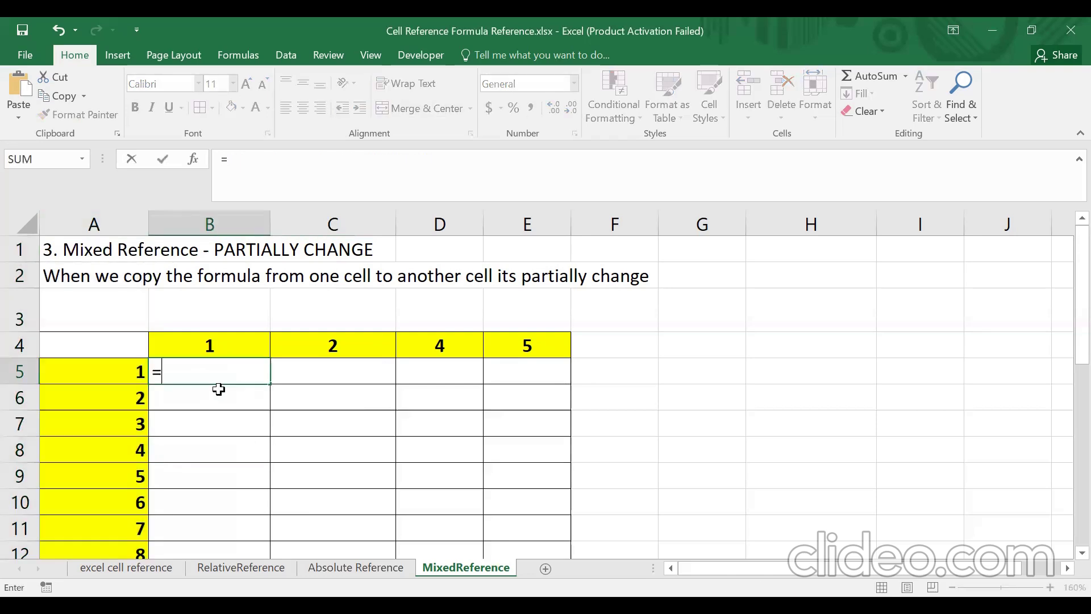
left_click(122, 374)
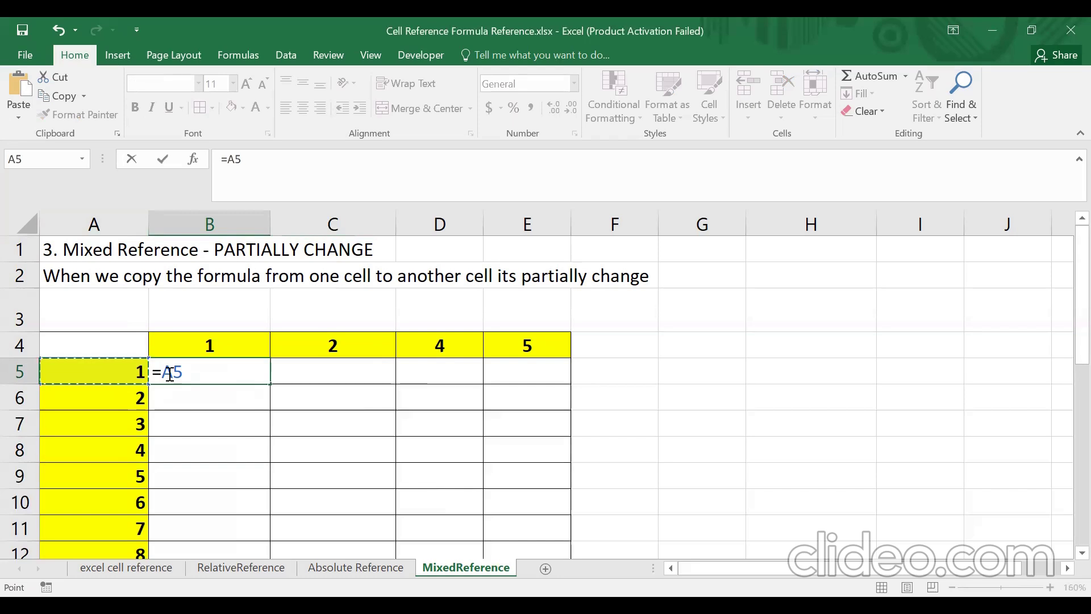
key("F4")
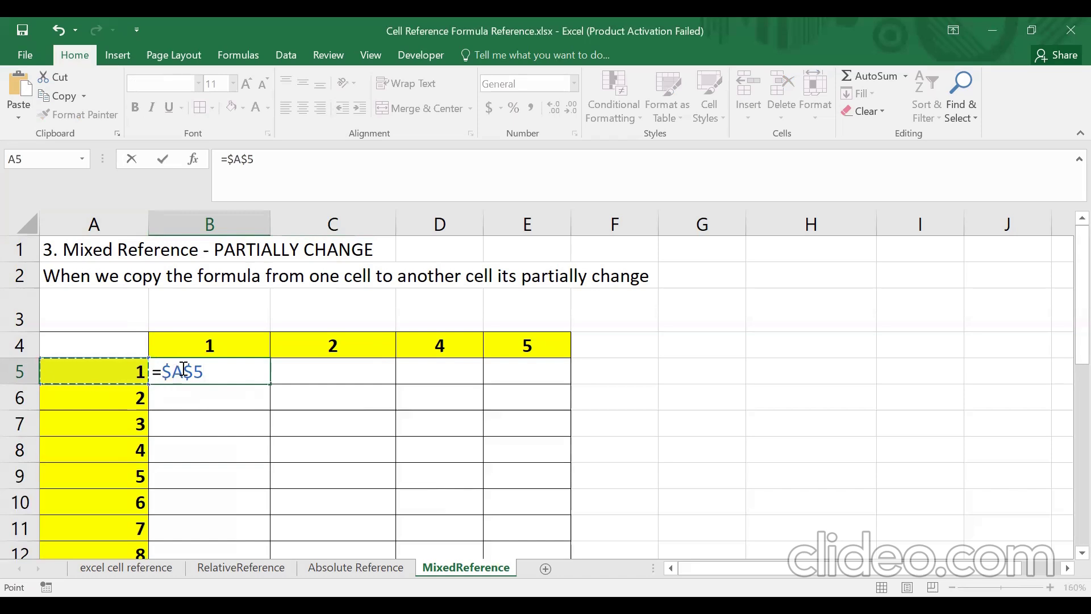
mouse_move(184, 370)
left_mouse_down()
mouse_move(161, 370)
mouse_move(205, 370)
left_mouse_up()
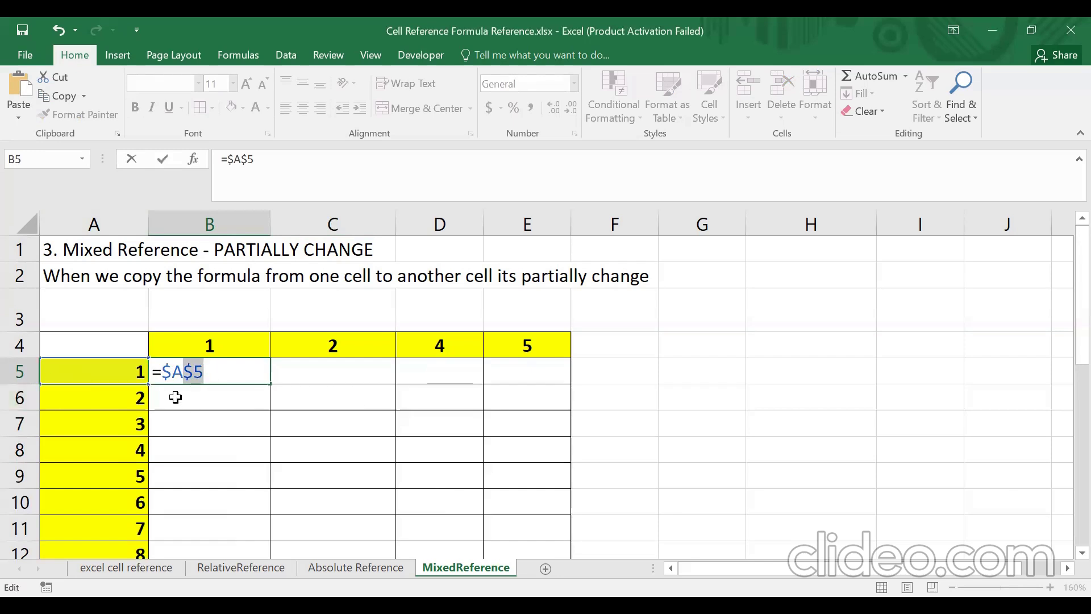
left_click(106, 217)
left_click(242, 372)
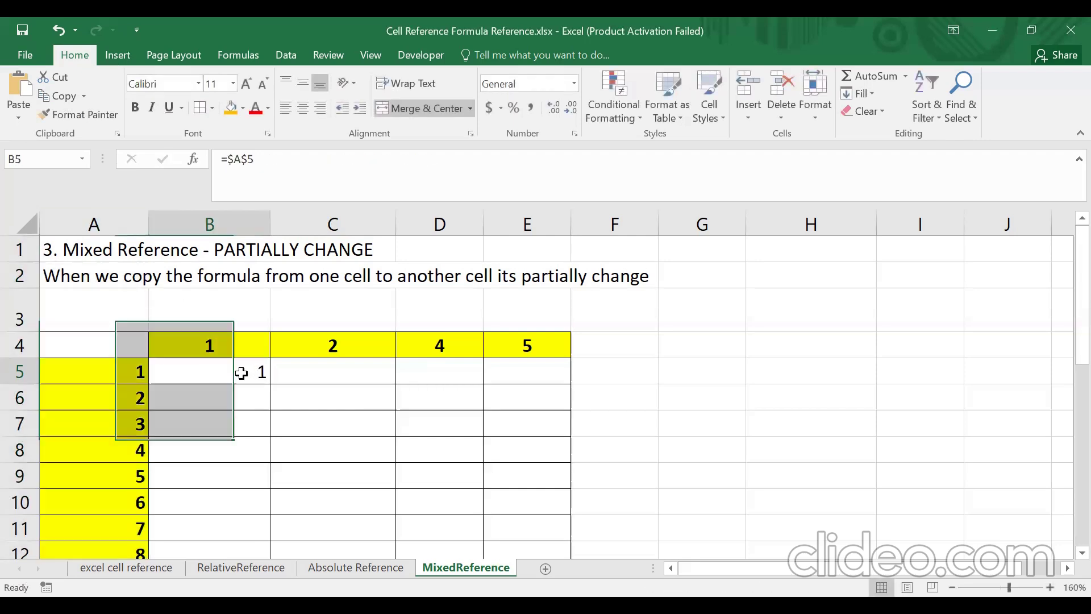
Remove the row lock from the reference in B5 so the formula reads =$A5
double_click(242, 373)
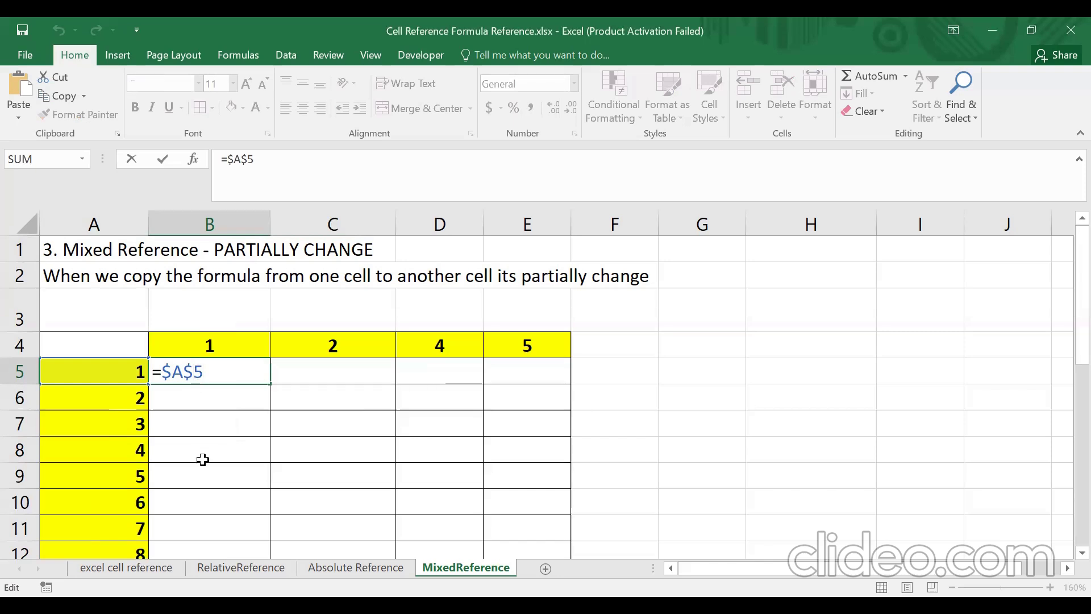
key("BackSpace")
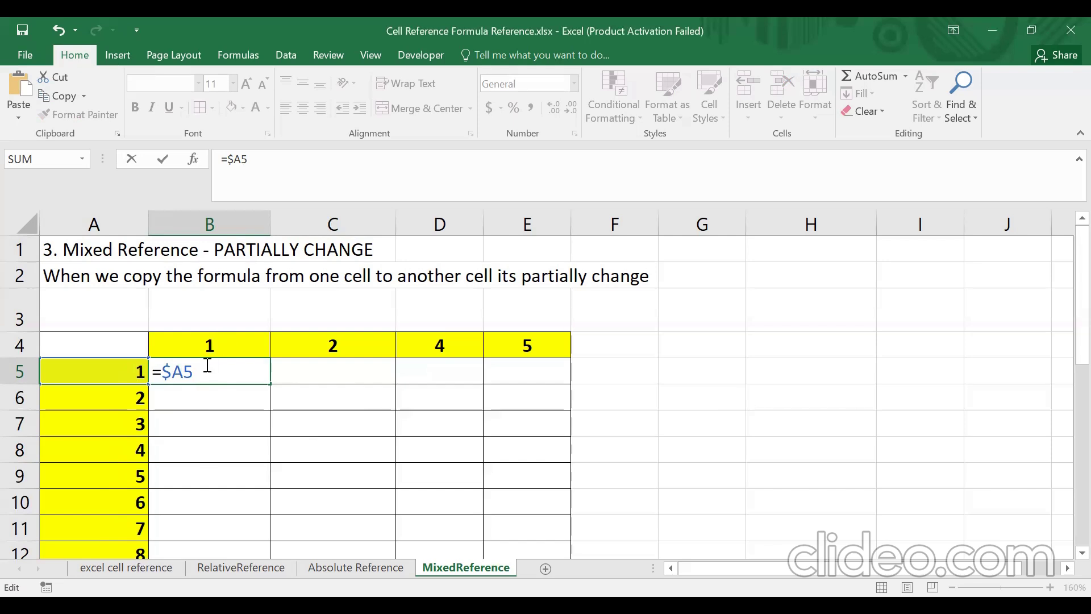
type("8")
key("BackSpace")
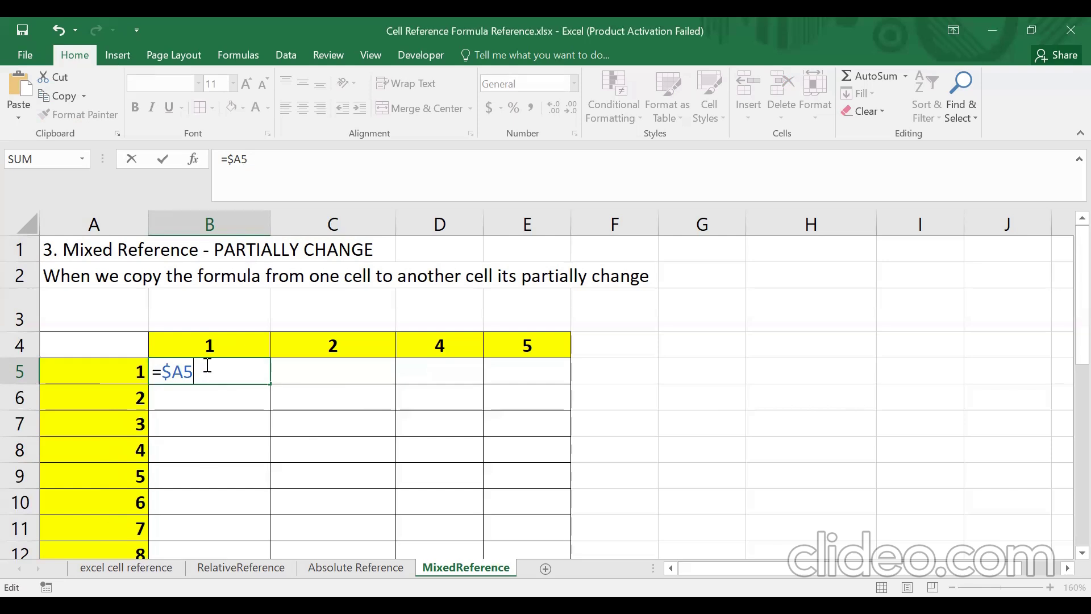
Multiply by cell B4 with only its row locked, completing the formula =$A5*B$4 in B5
type("*")
left_click(221, 348)
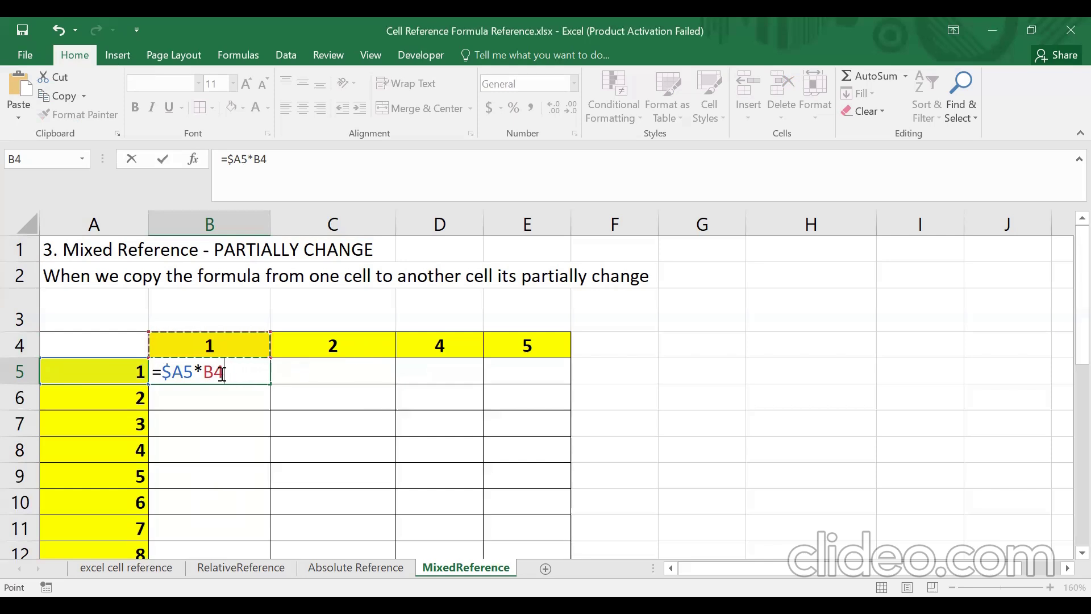
key("F4")
left_click(214, 372)
key("BackSpace")
key("Return")
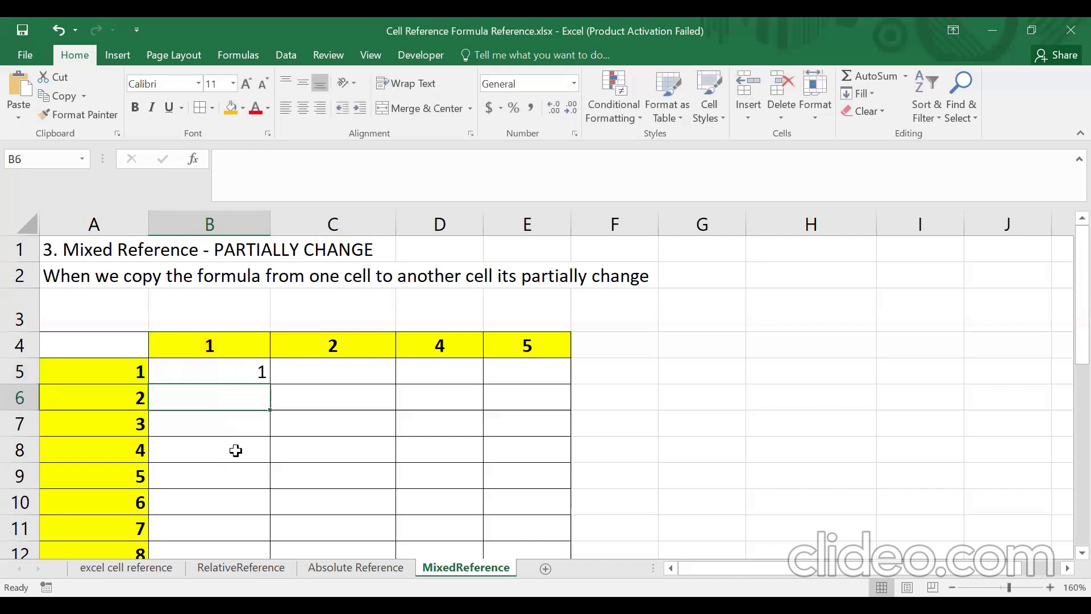
Copy the mixed-reference formula from B5 across B5:E14 and centre the cells horizontally and vertically
left_click(231, 370)
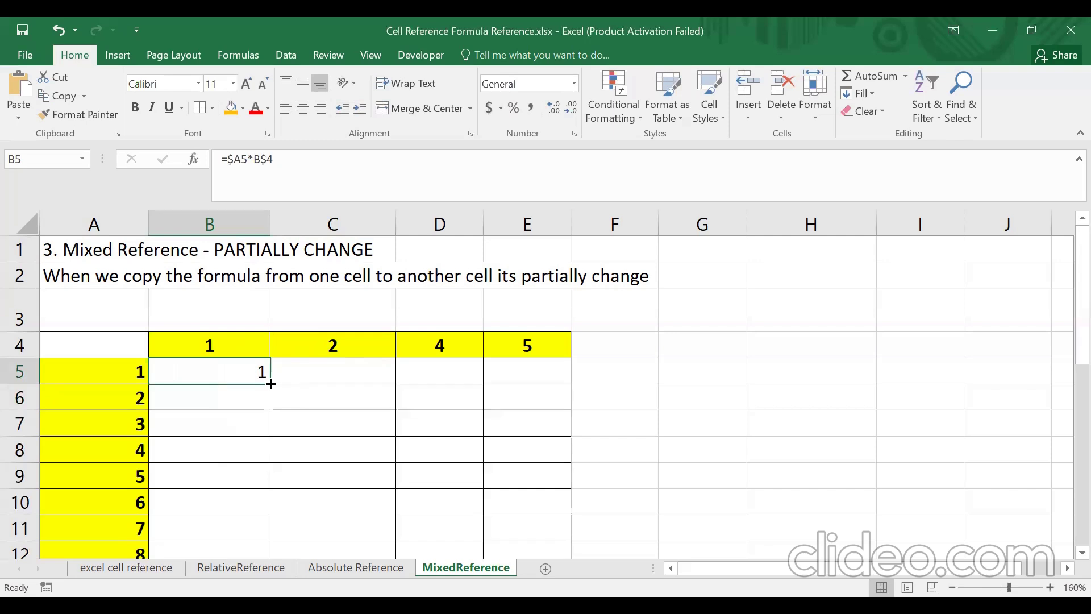
left_click_drag(270, 383, 548, 511)
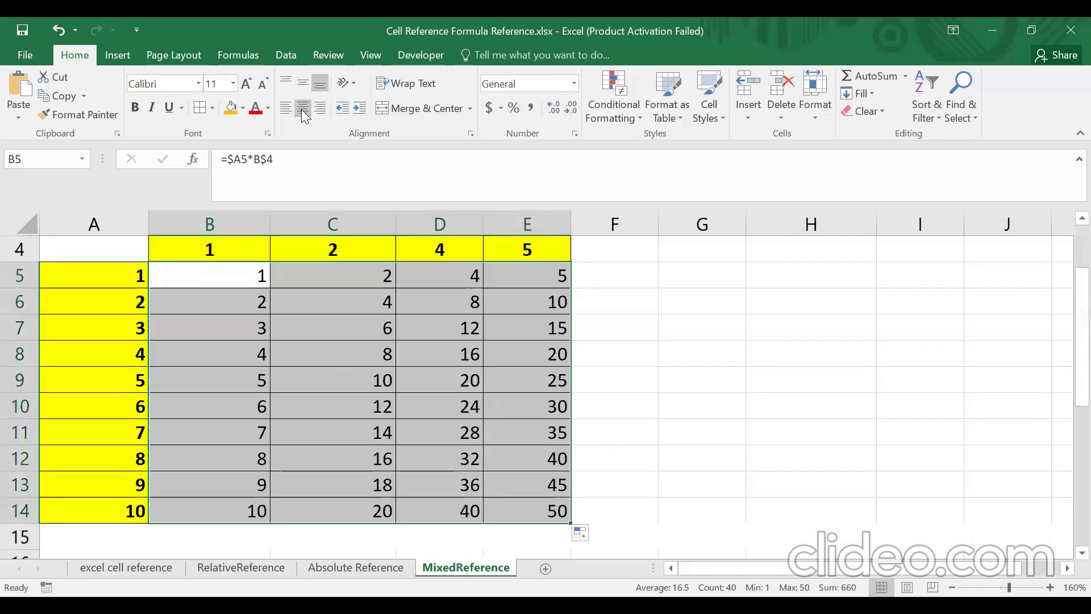
left_click(302, 107)
left_click(303, 84)
scroll(295, 318, "up", 1)
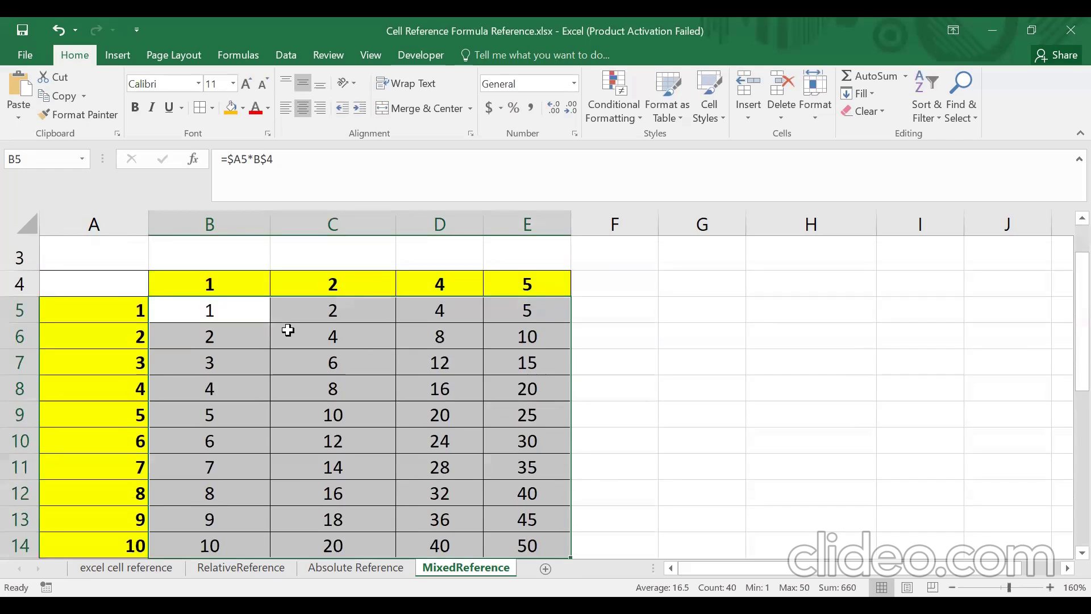
Check the copied formulas in columns B and C against headings B4 and C4, and view the salary table below
left_click(257, 413)
left_click(214, 370)
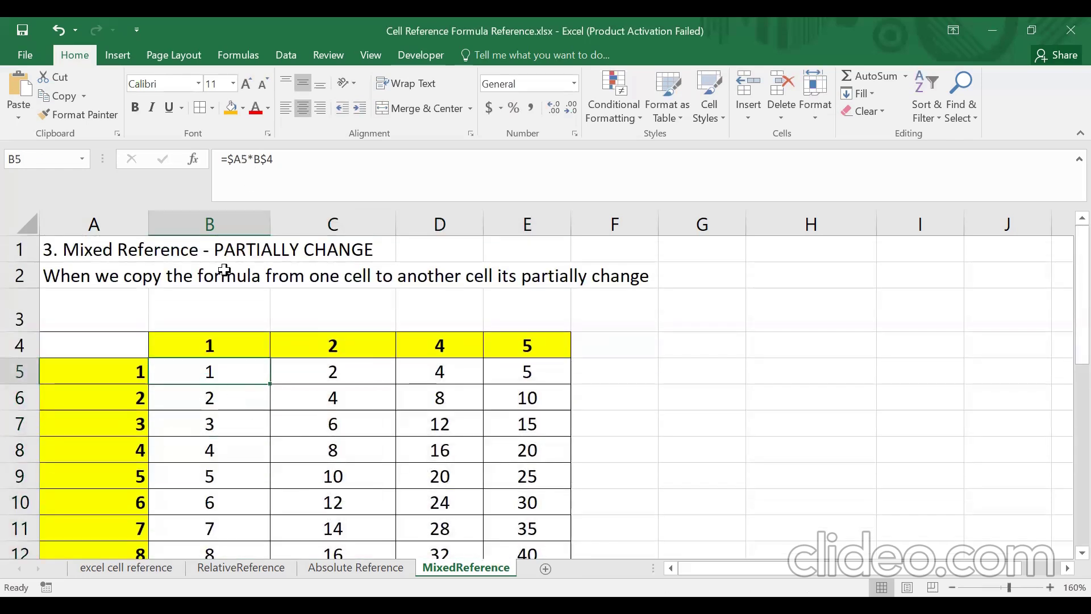
left_click(223, 397)
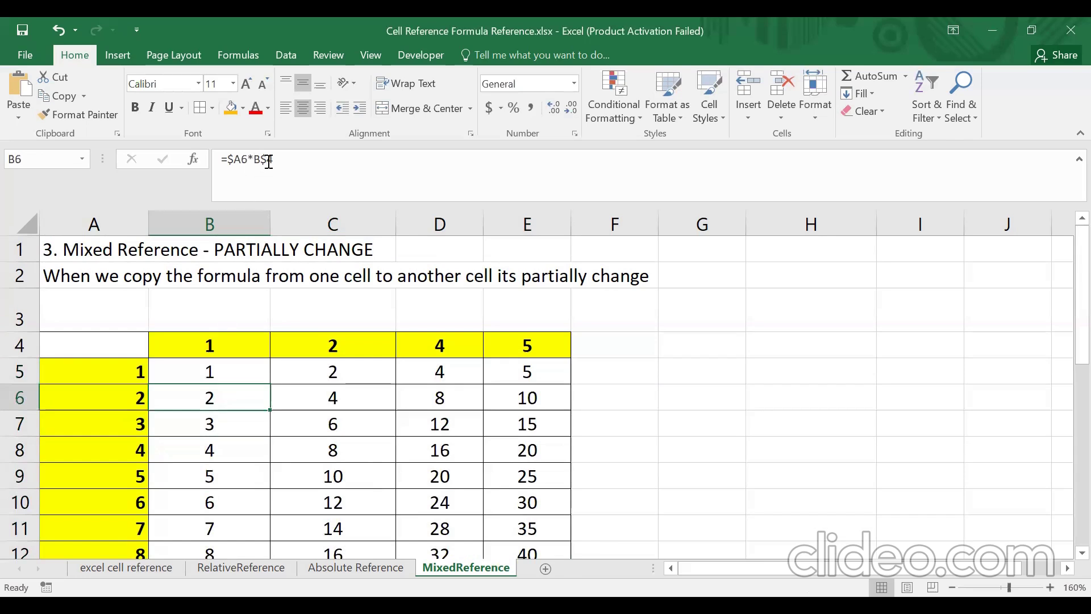
left_click(227, 343)
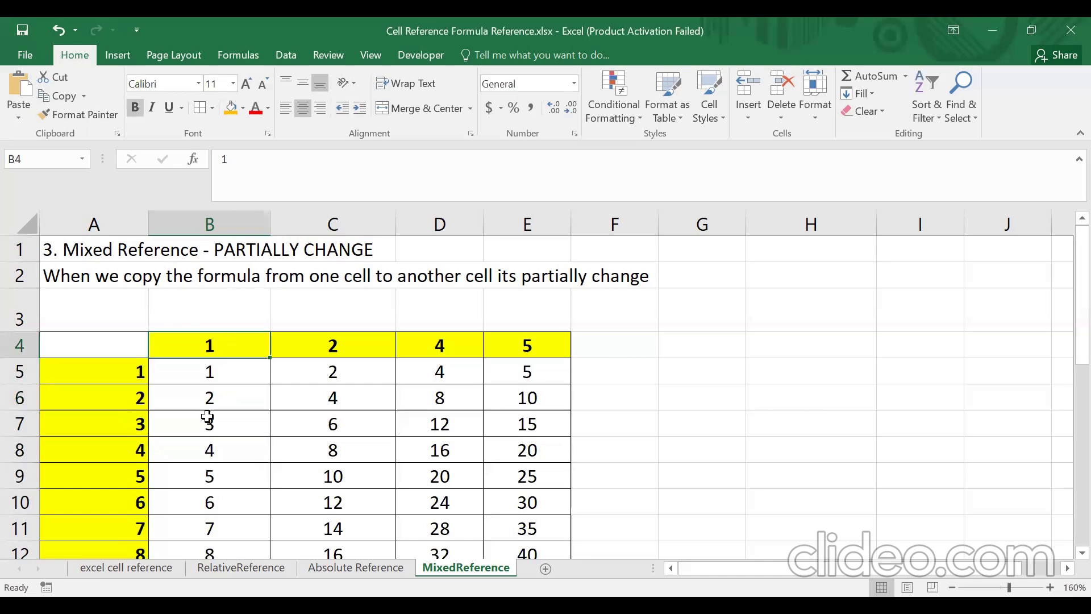
left_click(209, 447)
left_click(214, 500)
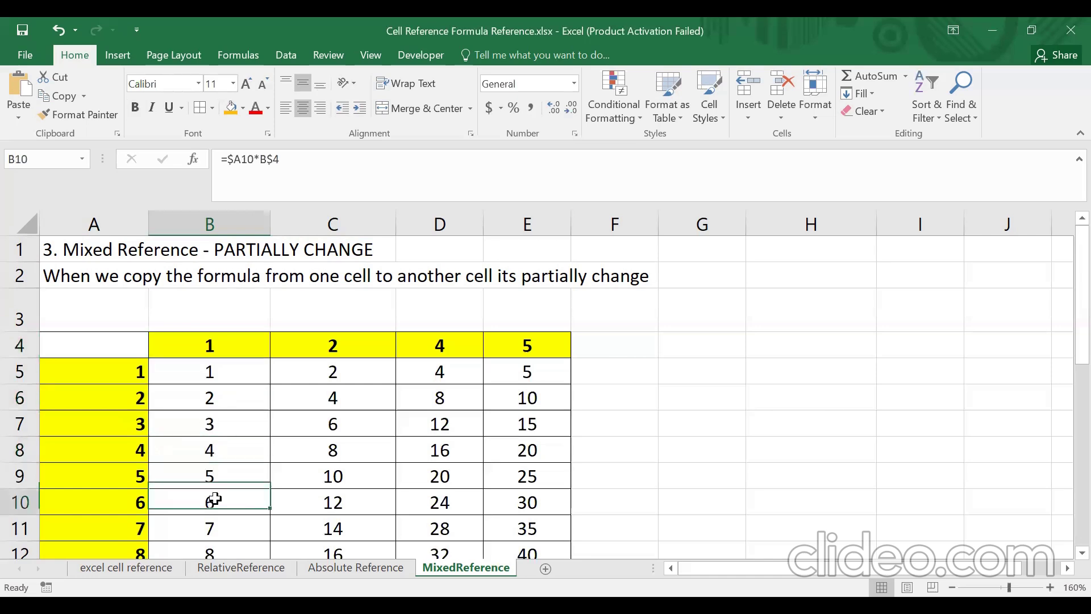
left_click(324, 380)
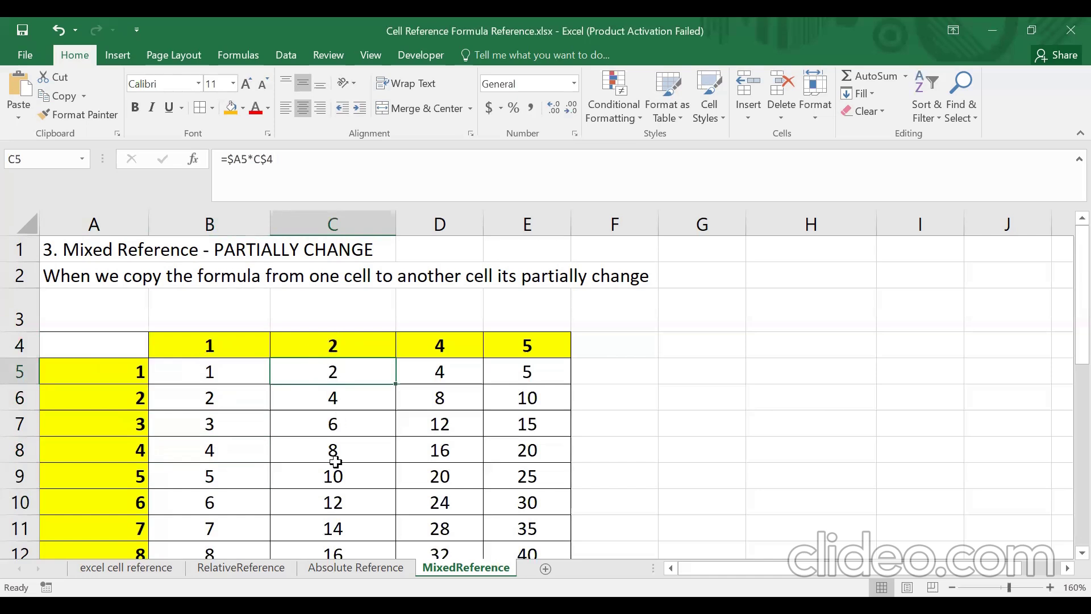
left_click(335, 345)
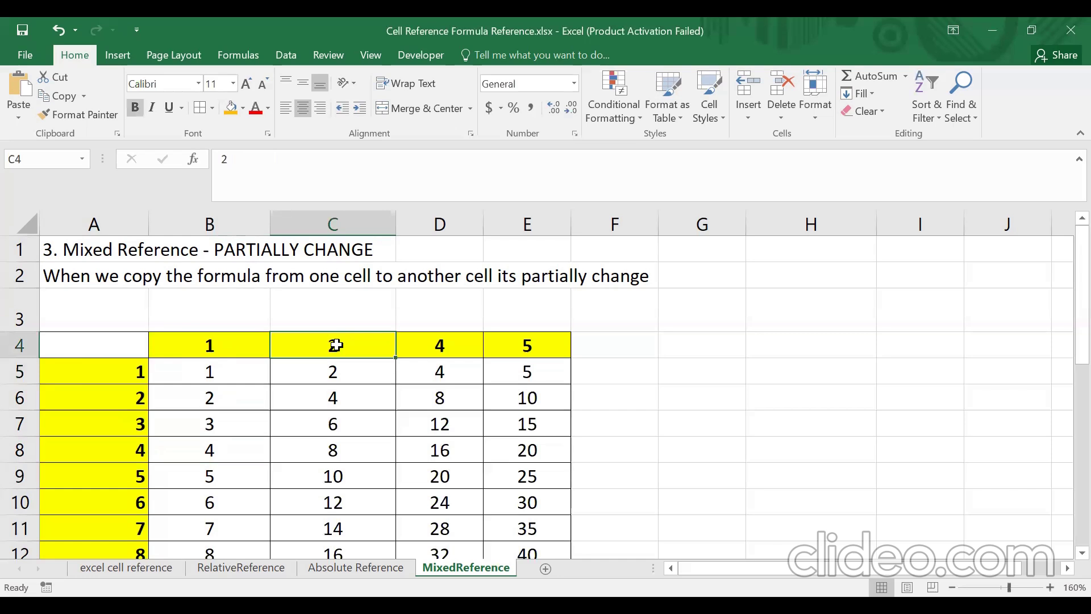
left_click(337, 365)
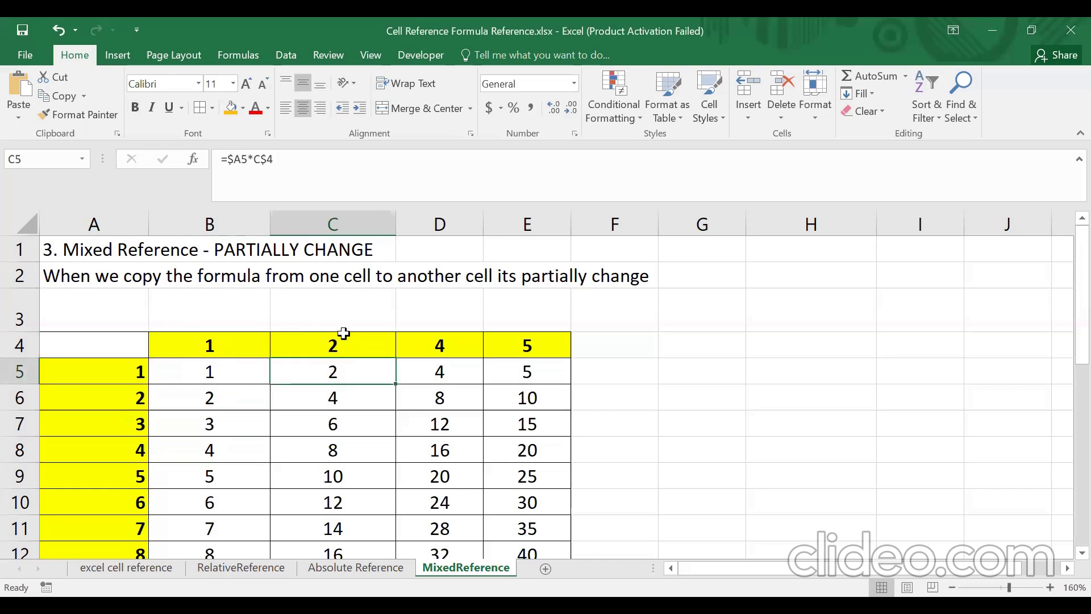
scroll(327, 350, "down", 3)
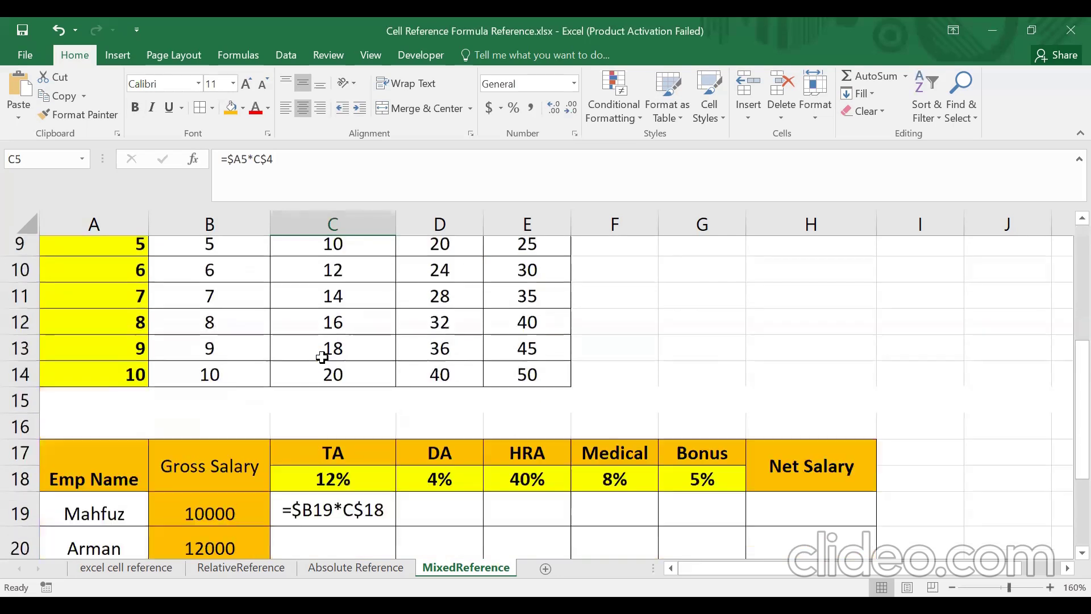
Look over the salary table in A17:H23, from the employee names to the Net Salary column
scroll(322, 357, "down", 2)
left_click(91, 361)
left_click_drag(91, 361, 813, 549)
scroll(761, 533, "down", 1)
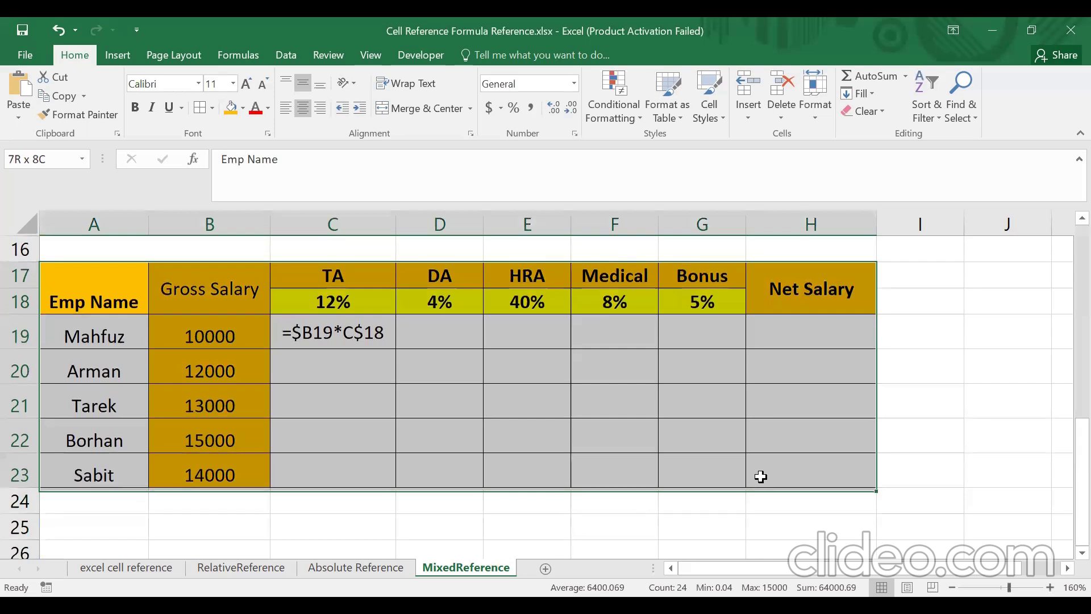
left_click(886, 423)
scroll(886, 424, "up", 3)
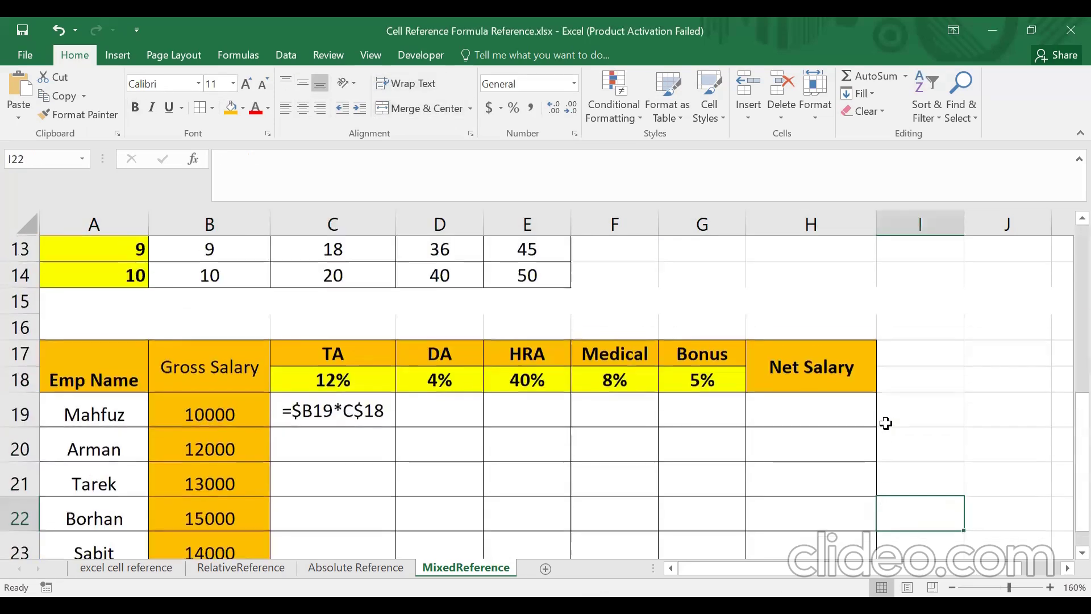
scroll(886, 424, "down", 2)
scroll(885, 423, "up", 2)
Centre the salary table's heading cells A17:H18 vertically
left_click_drag(102, 355, 830, 370)
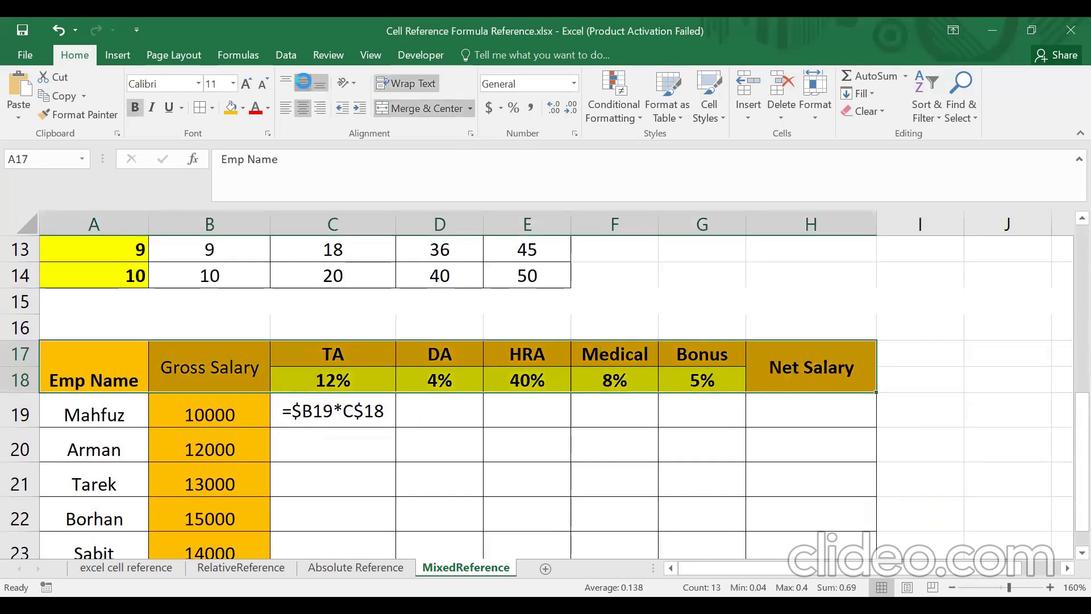
left_click(303, 84)
left_click(511, 480)
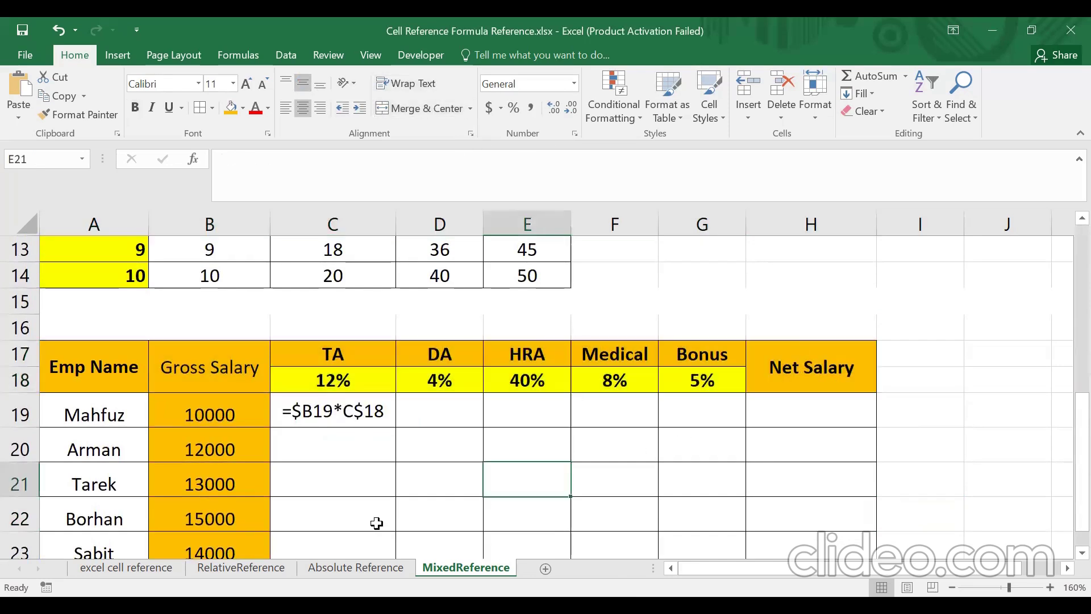
Clear the sample formula text from C19 under the TA heading
scroll(466, 435, "down", 1)
scroll(463, 436, "down", 2)
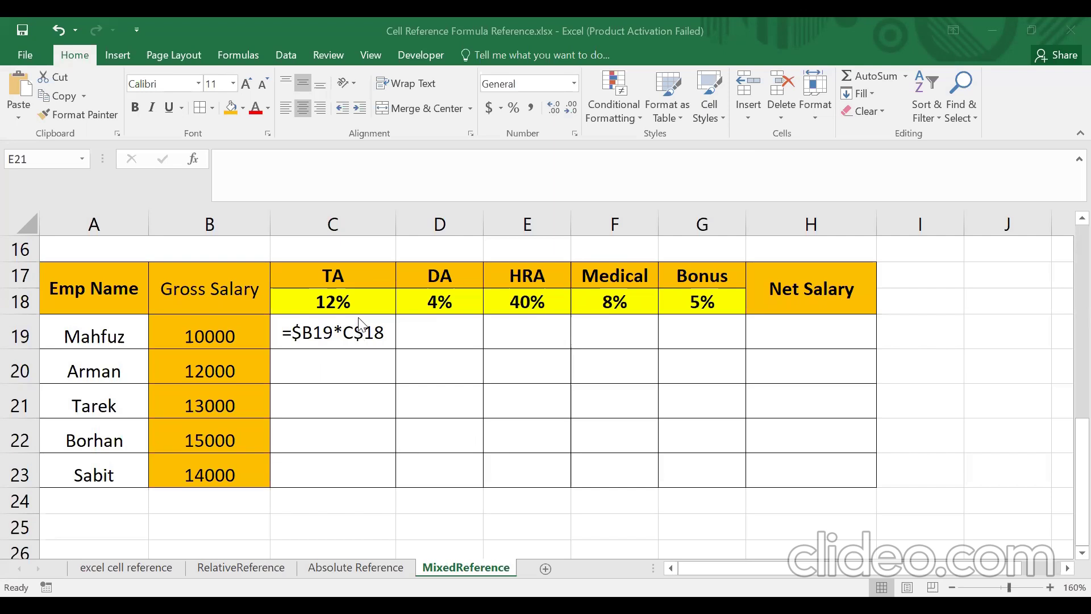
scroll(298, 245, "up", 4)
scroll(316, 275, "up", 2)
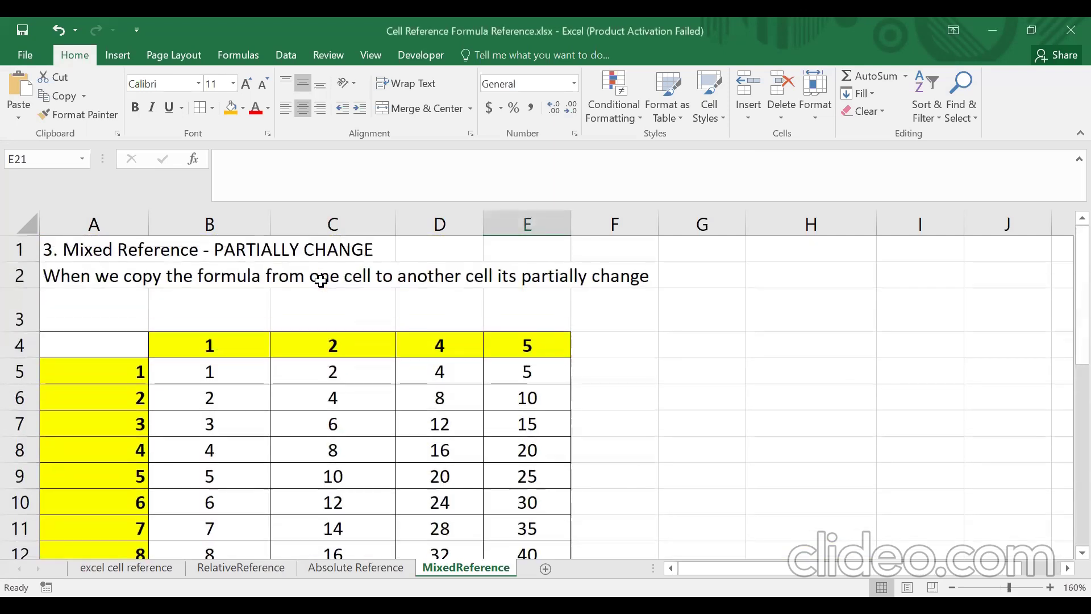
scroll(324, 284, "down", 3)
scroll(329, 337, "down", 2)
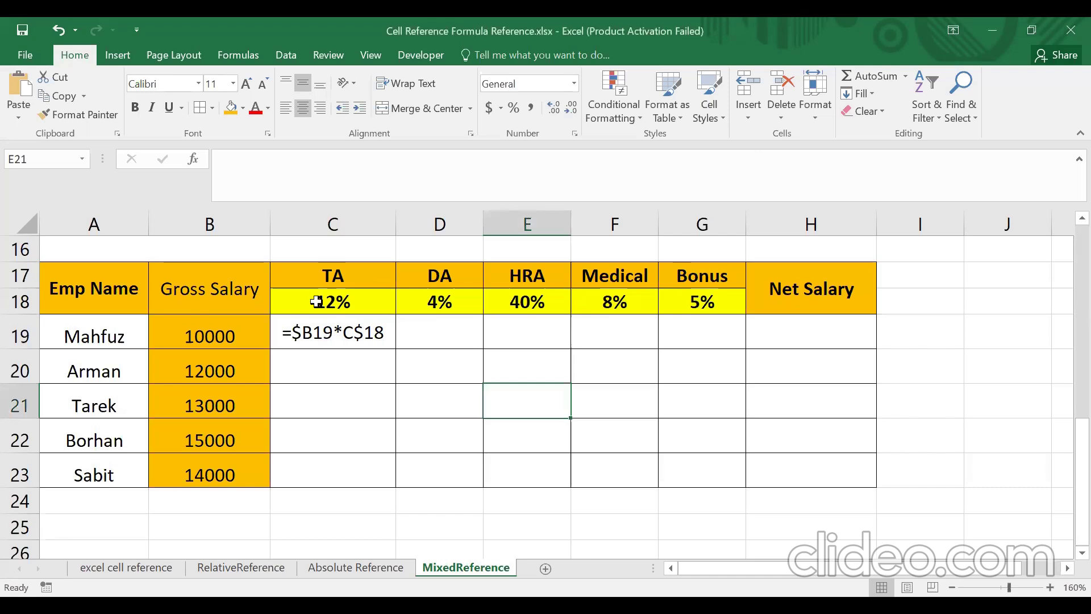
left_click(318, 333)
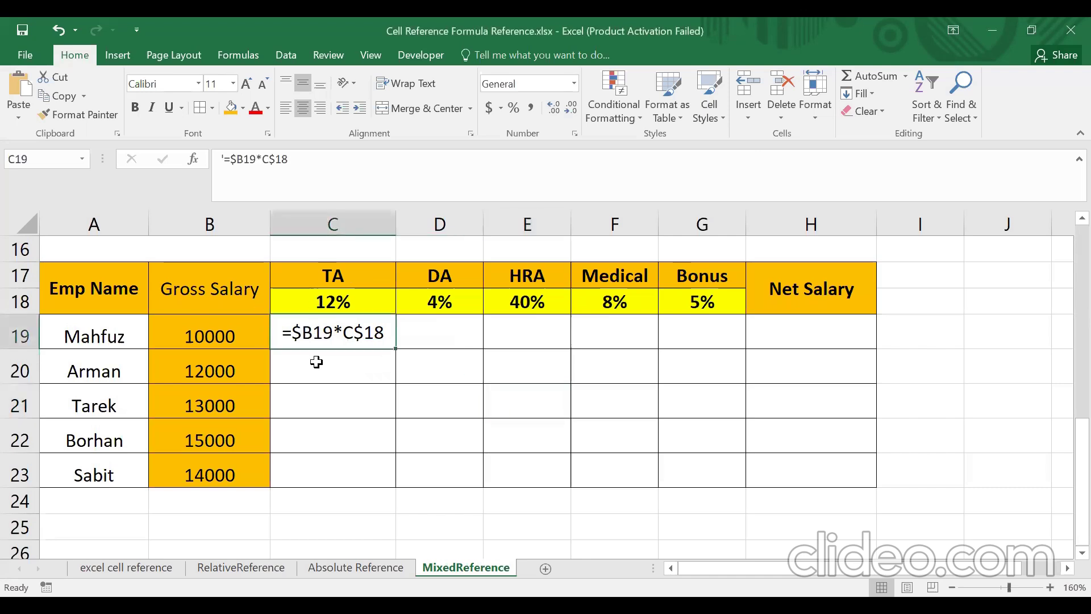
key("Delete")
left_click(341, 407)
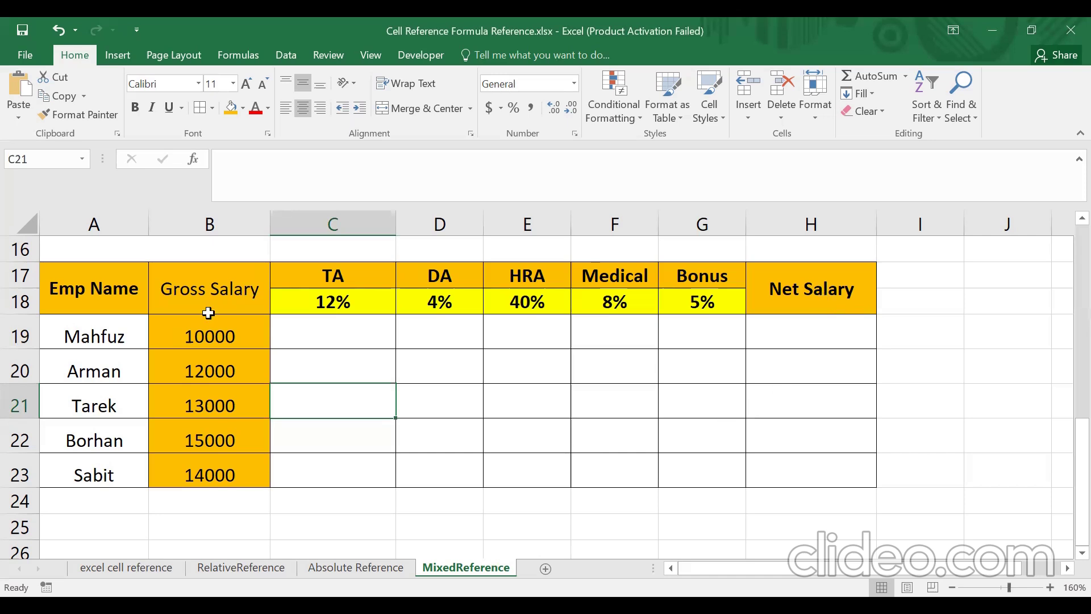
Go through the Gross Salary values in B19:B23 to show how the row varies while column B stays fixed
left_click(208, 222)
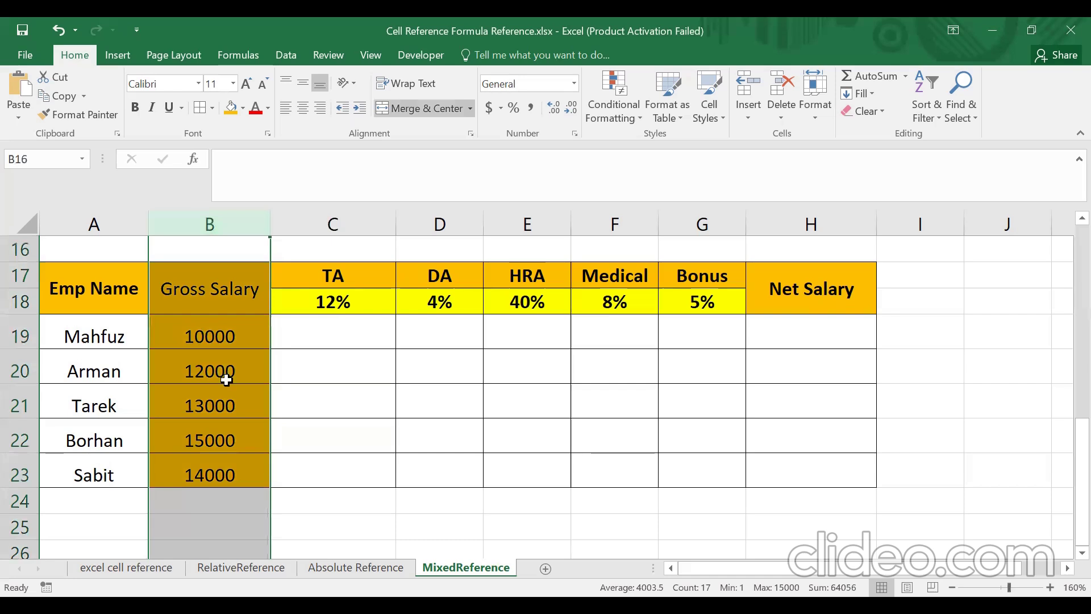
left_click(232, 309)
left_click(230, 341)
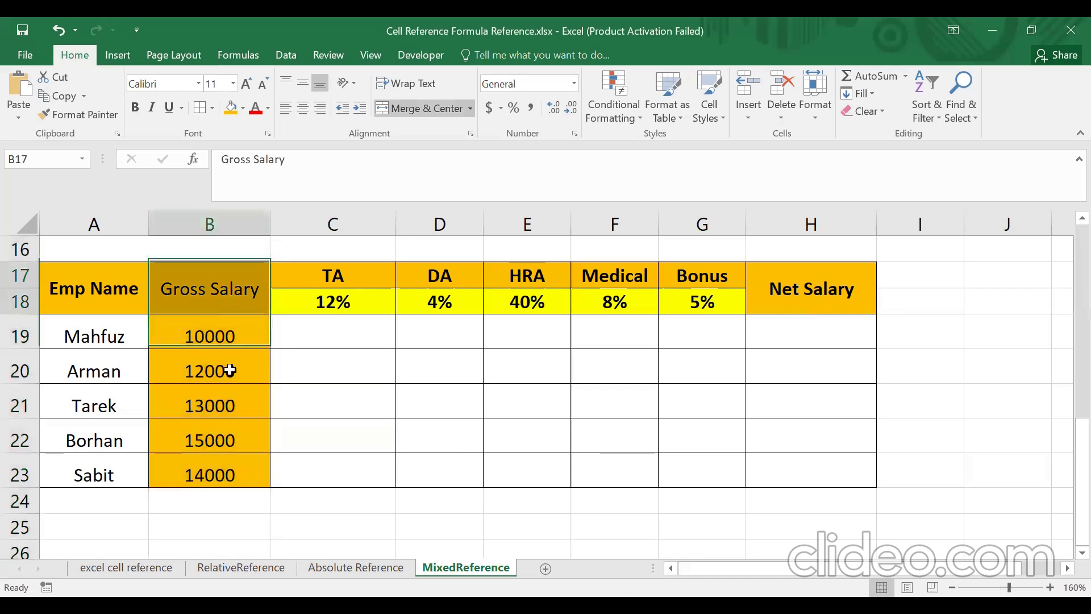
left_click(229, 370)
left_click(250, 402)
left_click(295, 424)
left_click(216, 345)
left_click(216, 370)
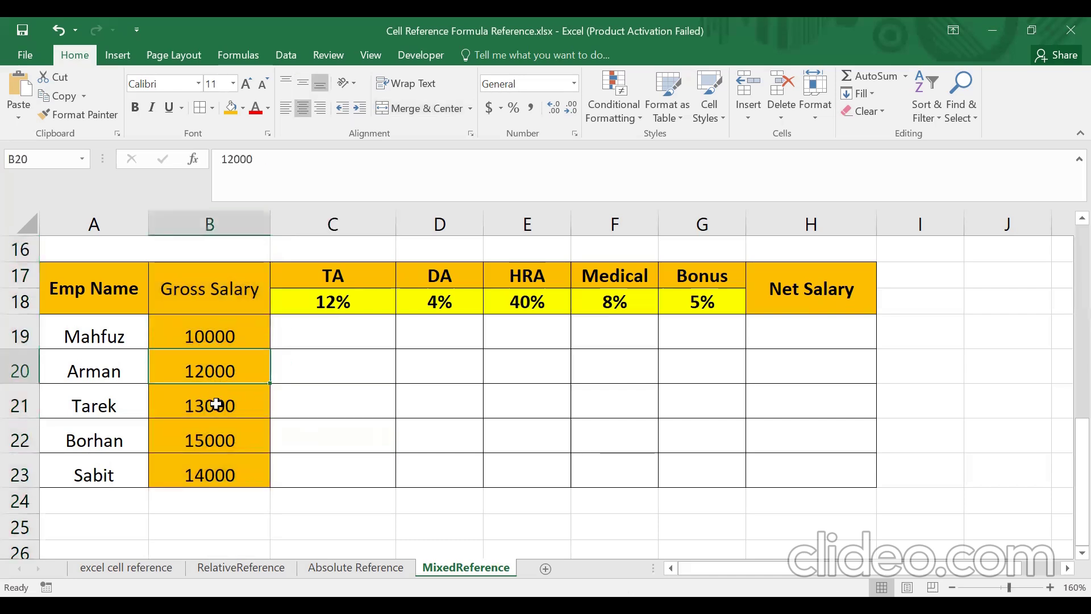
left_click(217, 405)
left_click(217, 438)
left_click(219, 471)
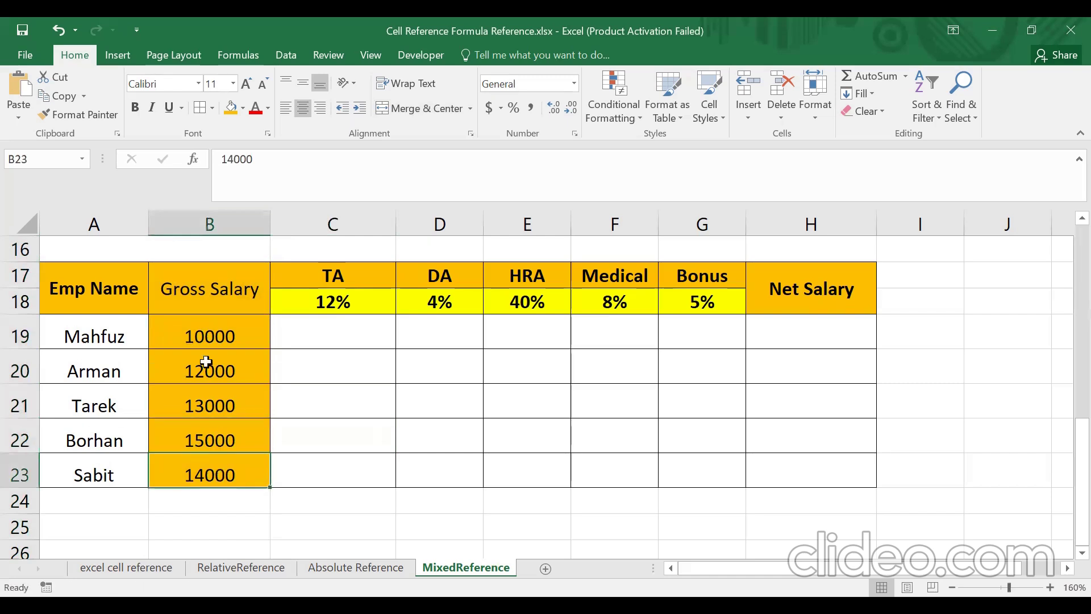
left_click(213, 337)
left_click(209, 366)
left_click(209, 402)
left_click(211, 437)
left_click(212, 461)
left_click(221, 333)
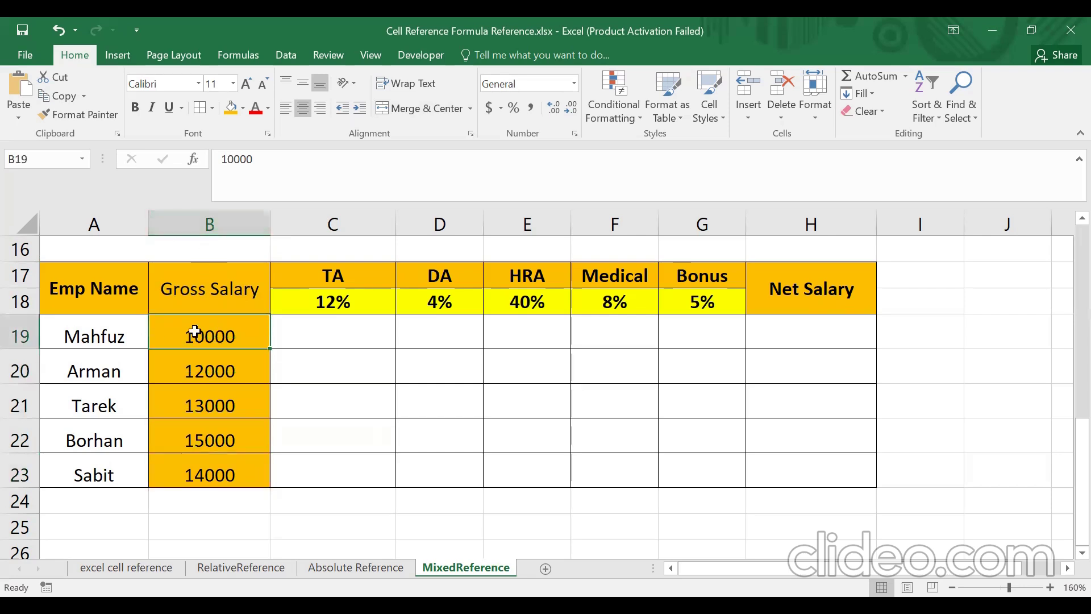
left_click(219, 365)
left_click(219, 325)
left_click(219, 372)
left_click(219, 410)
left_click(218, 435)
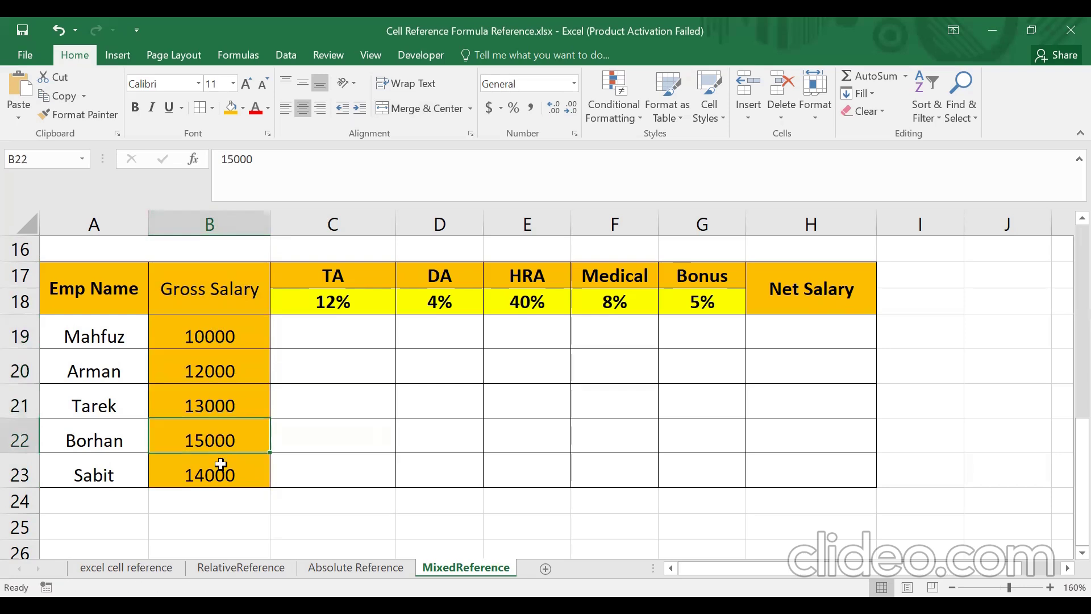
left_click(221, 461)
Examine the allowance percentages in C18:G18, the whole of row 18, and the empty TA cells C19:C21
left_click(364, 304)
key("shift+Right")
key("shift+Right")
key("shift+Right")
key("shift+Right")
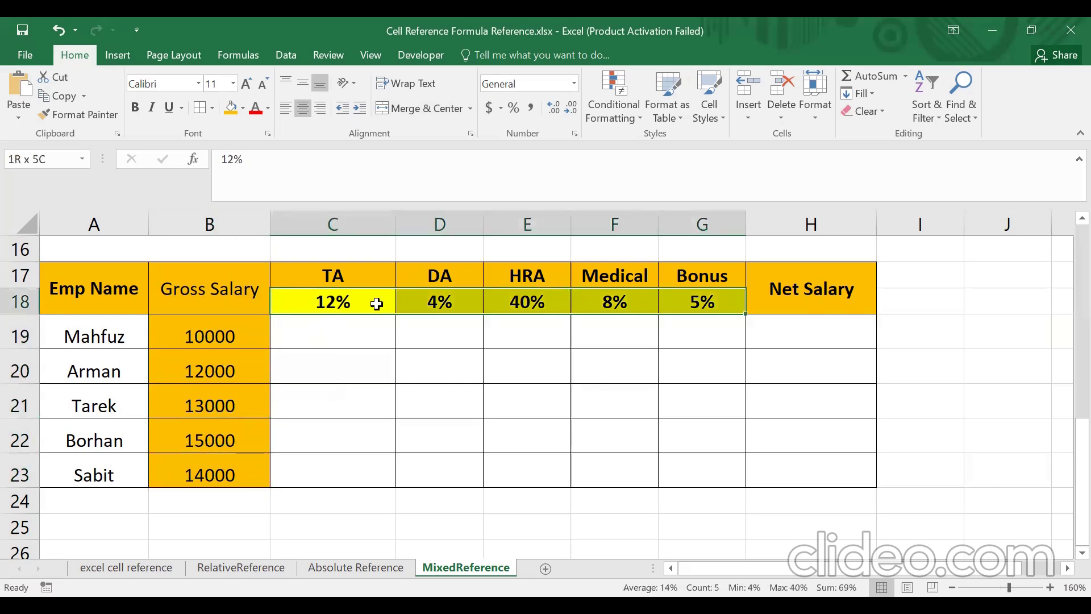
left_click(13, 304)
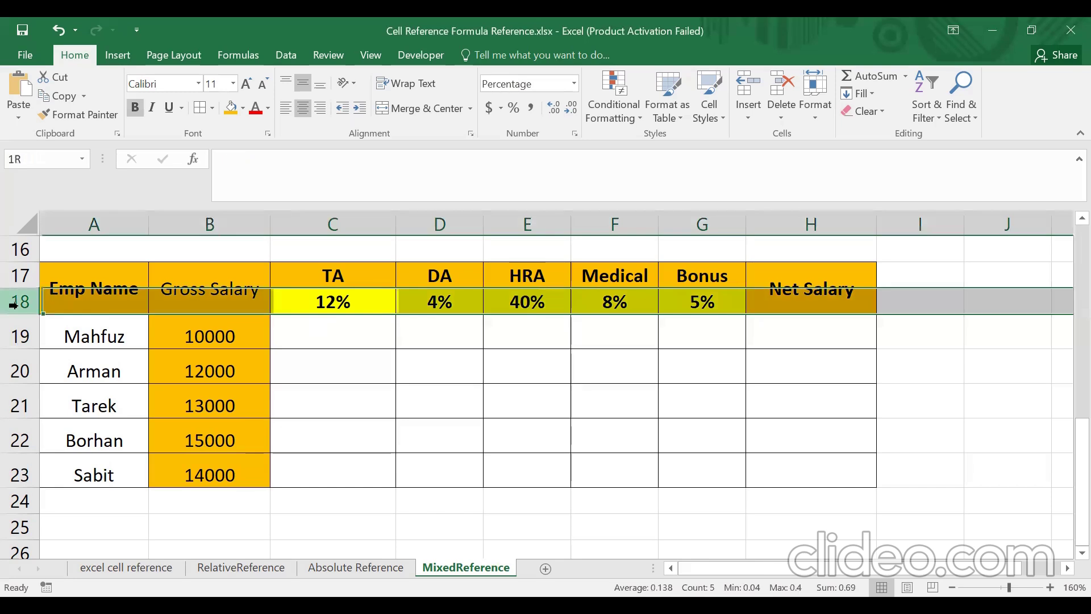
left_click(353, 324)
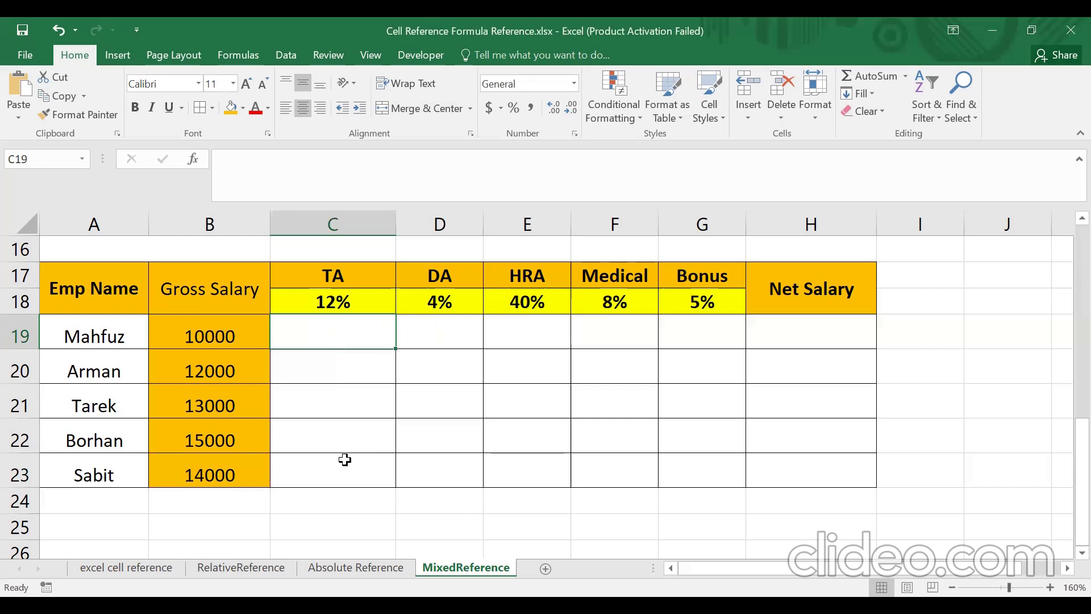
left_click(341, 371)
left_click(337, 411)
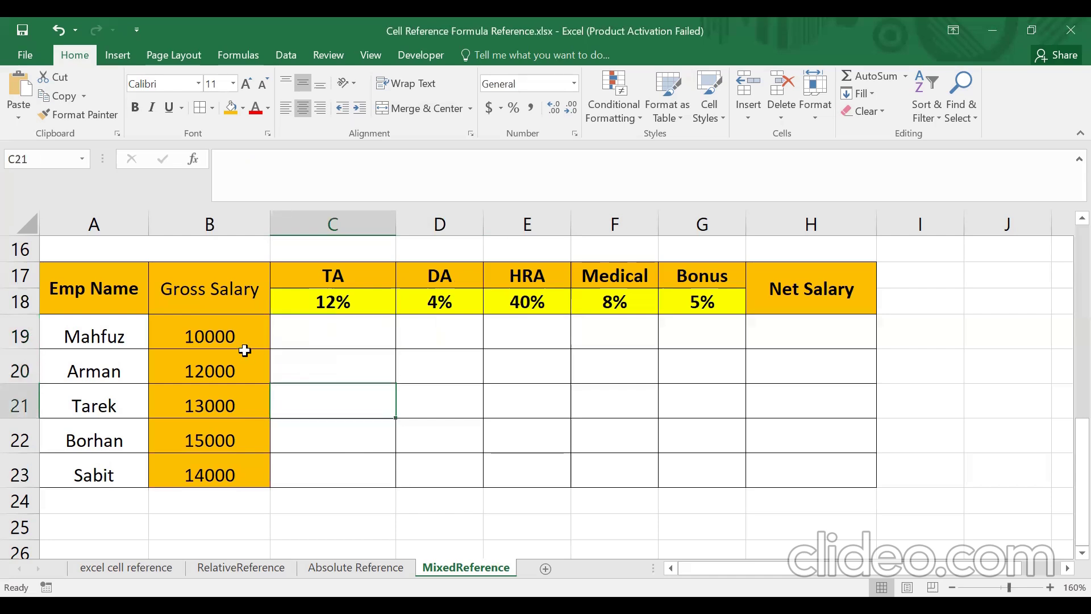
Start a formula in C19 that references gross salary cell B19 with only its column locked, as =$B19
left_click(310, 337)
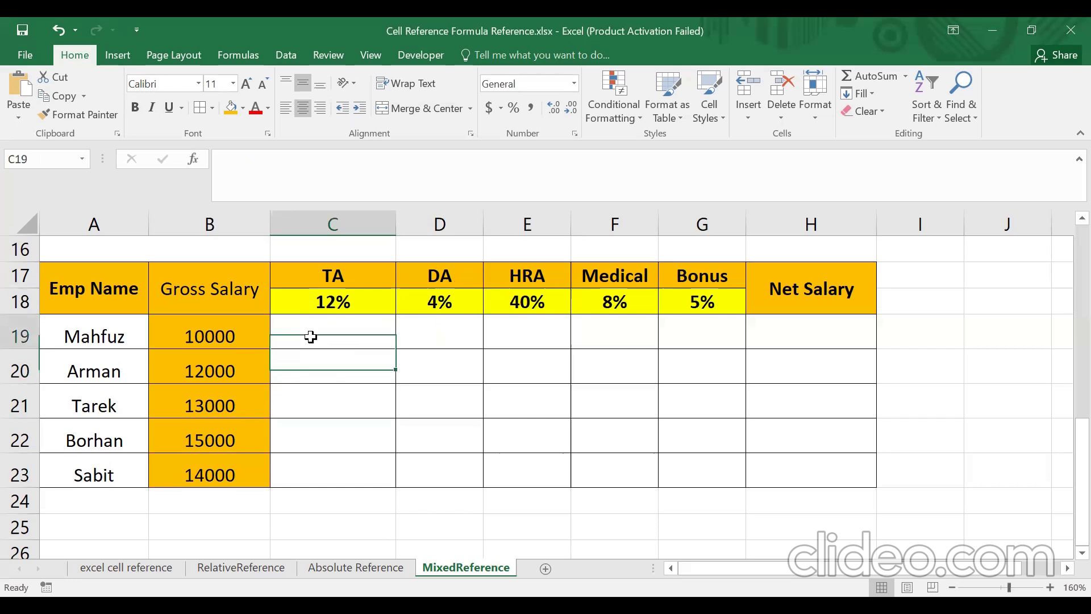
type("=")
left_click(240, 337)
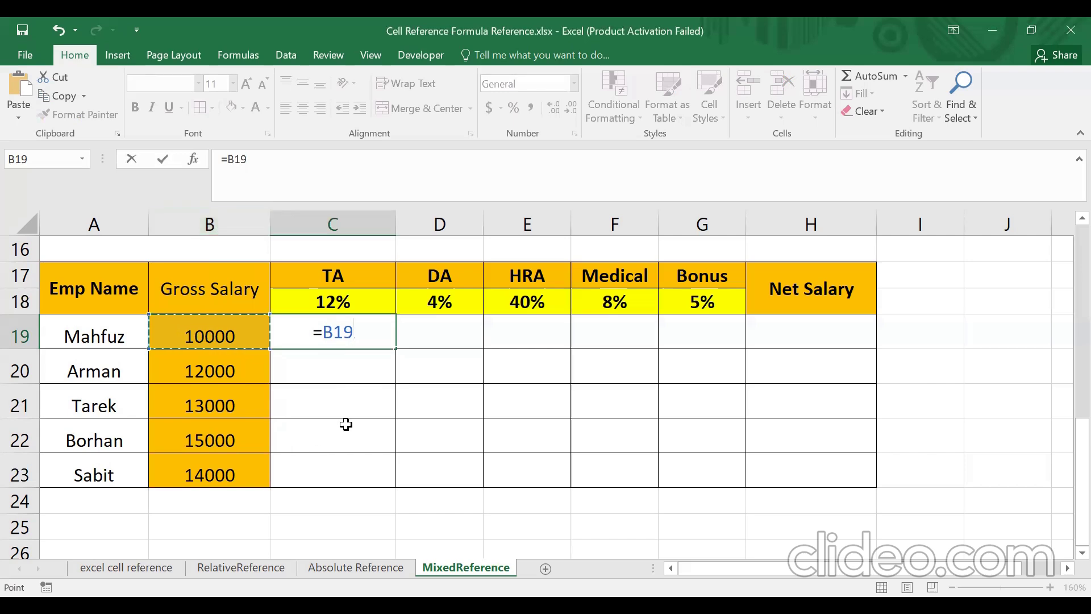
key("F4")
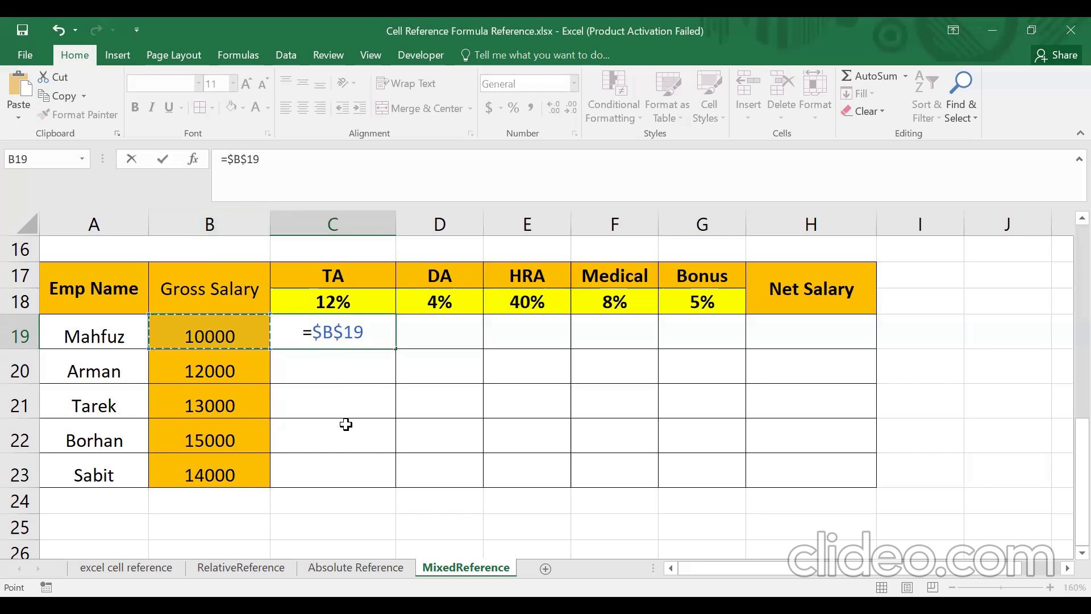
left_click(343, 331)
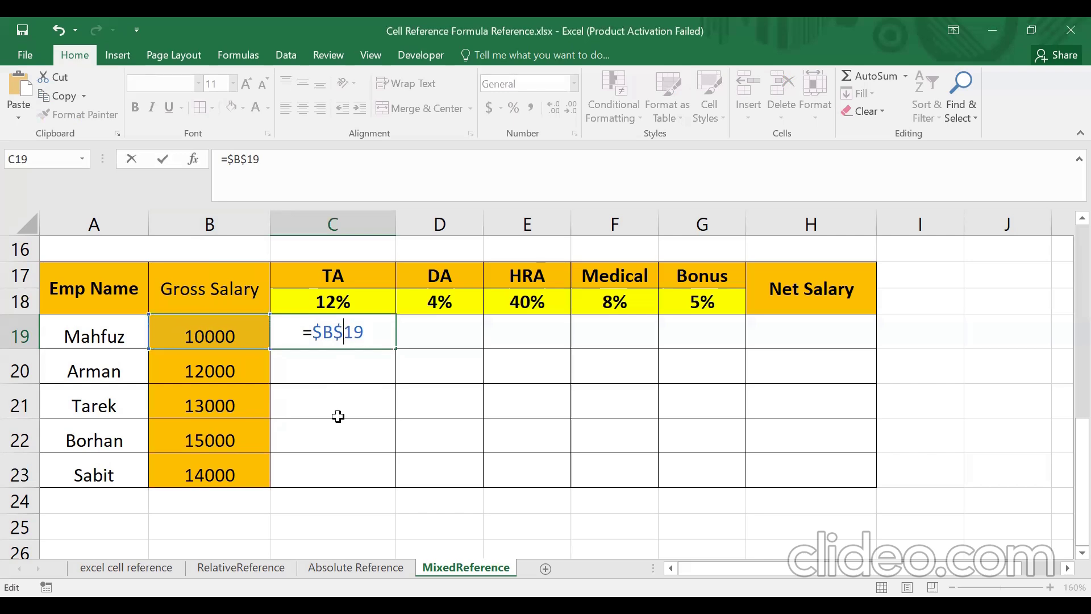
key("BackSpace")
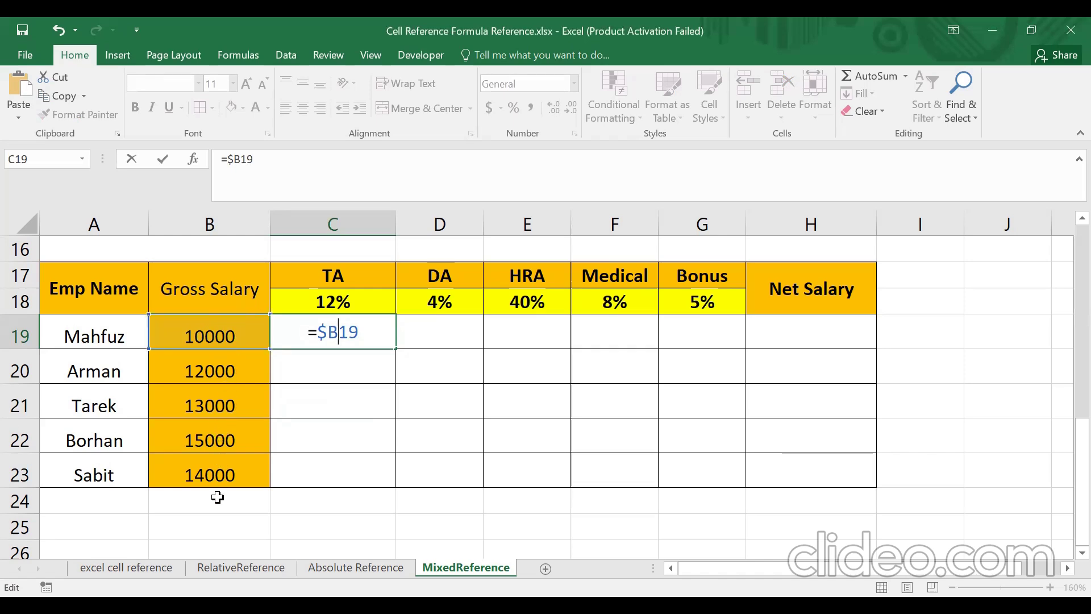
Multiply by the TA percentage in C18 with only its row locked, completing C19 as =$B19*C$18
left_click(361, 333)
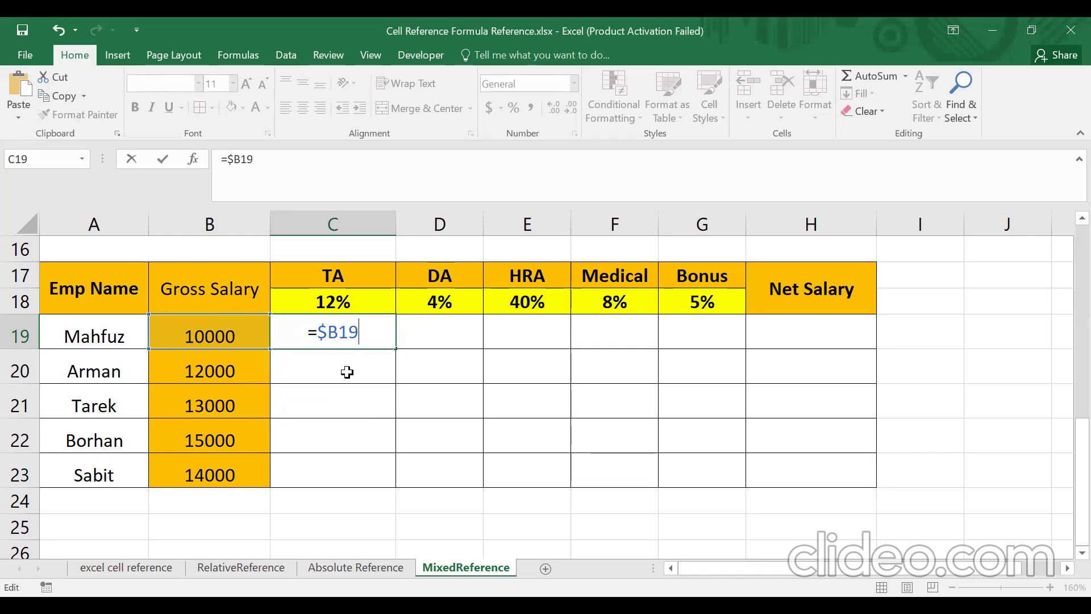
type("*")
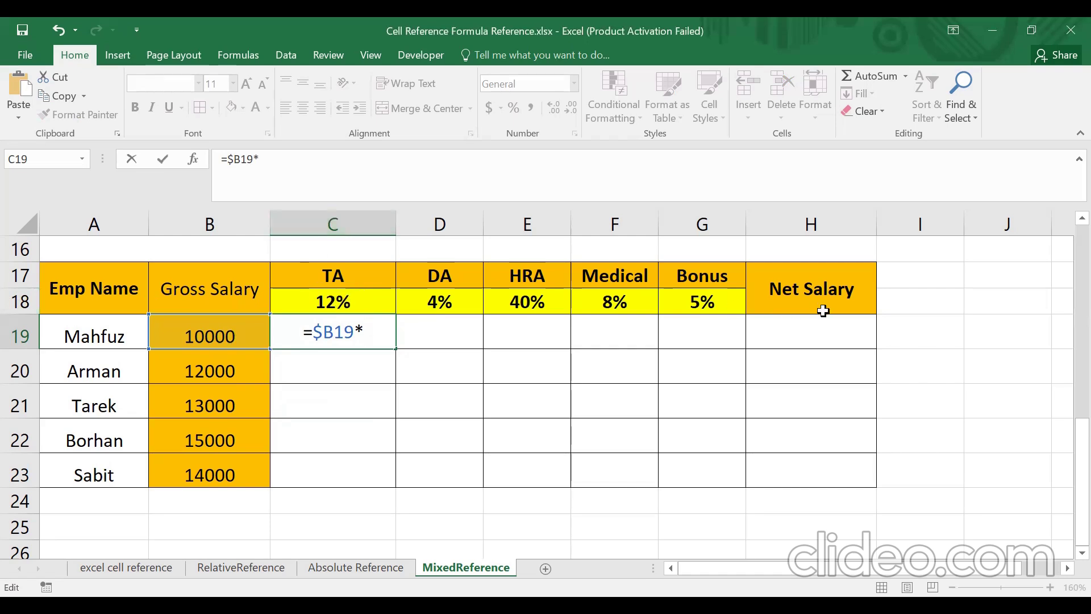
left_click(338, 302)
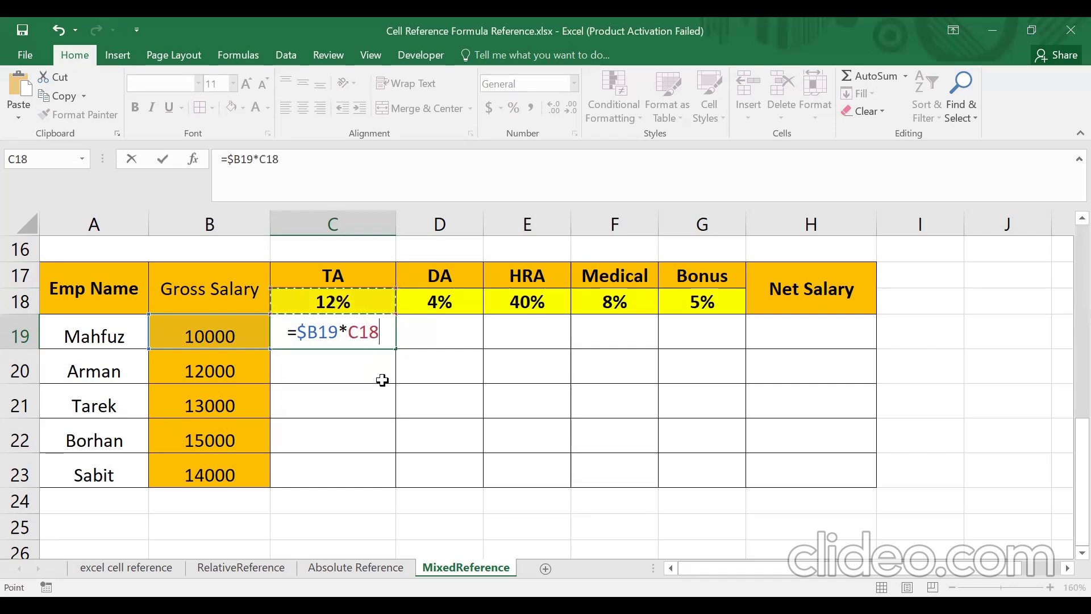
key("F4")
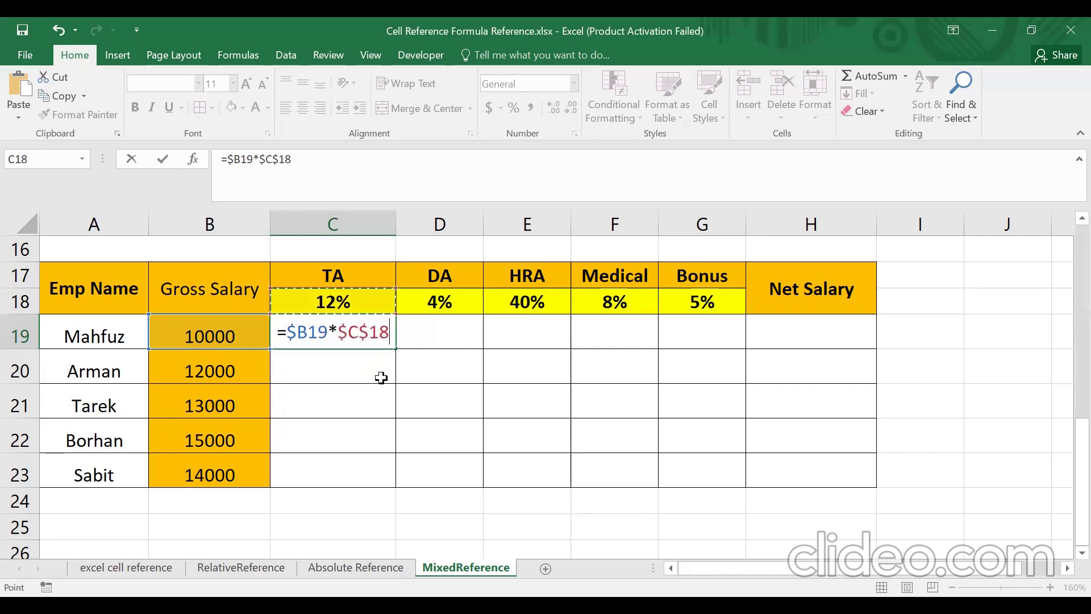
left_click(362, 331)
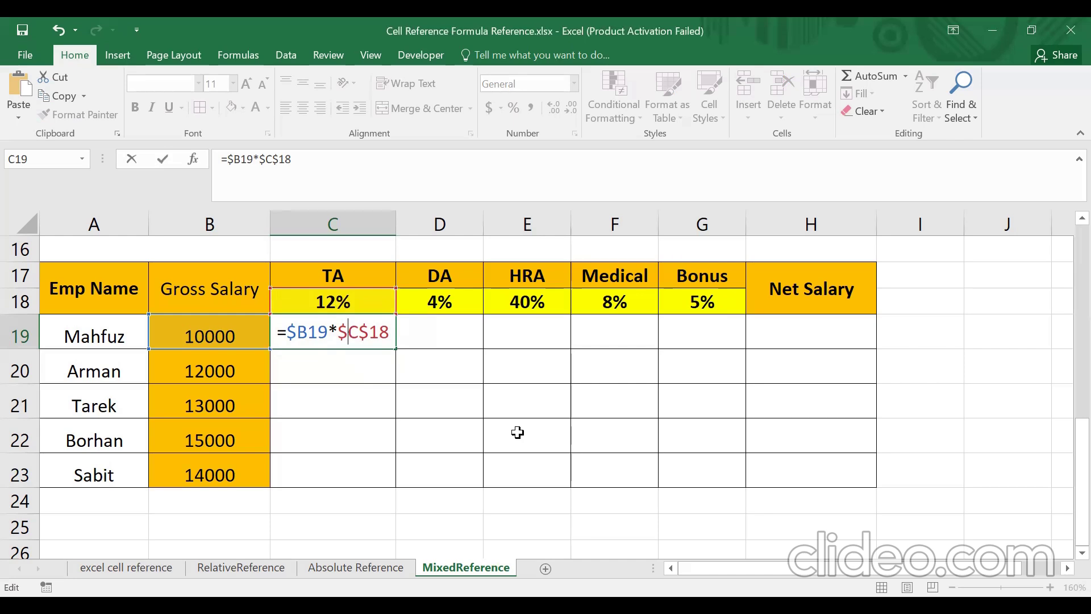
key("BackSpace")
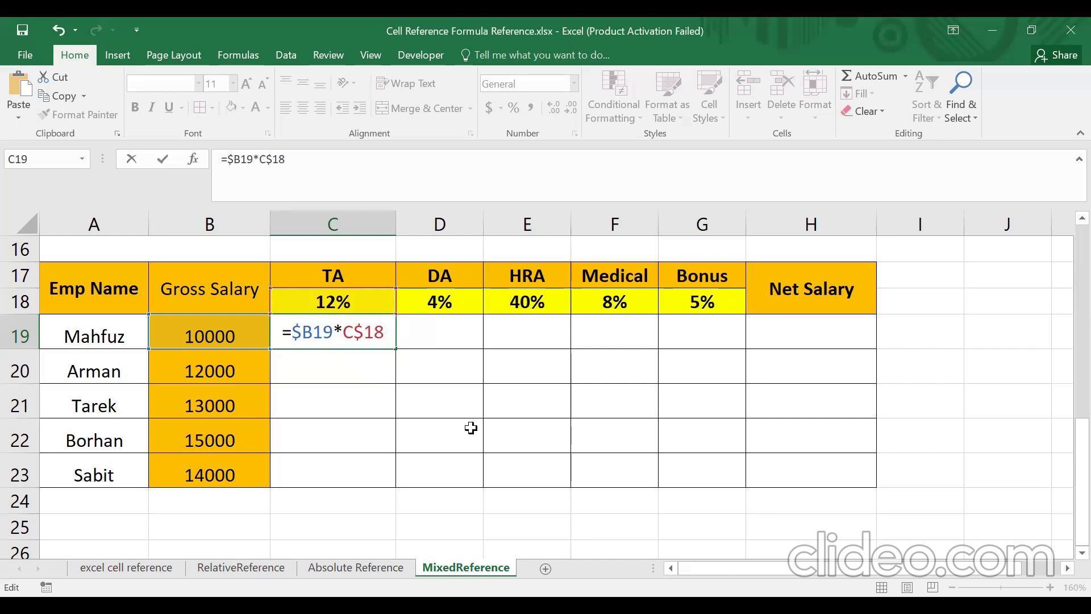
key("Return")
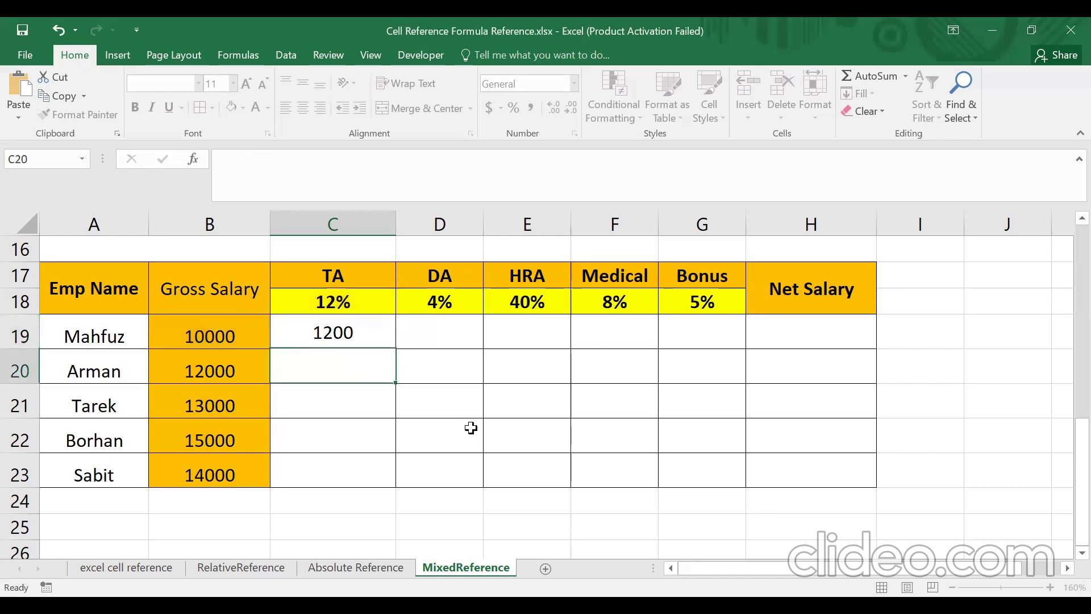
Copy the mixed-reference formula from C19 across the allowance columns and down to fill C19:G23
left_click(343, 335)
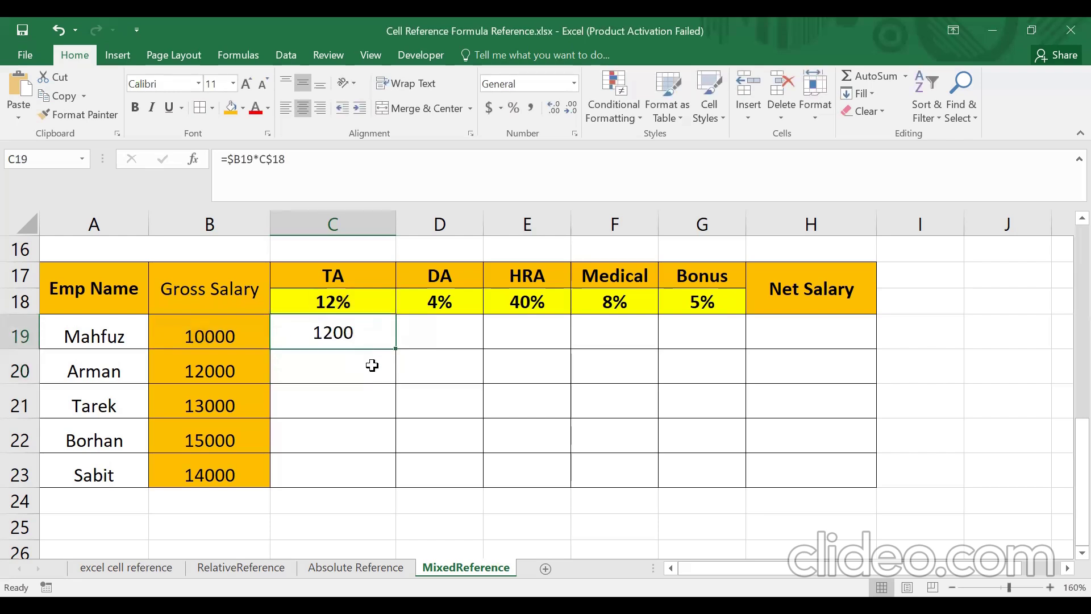
left_click_drag(380, 353, 725, 348)
left_click_drag(725, 348, 733, 477)
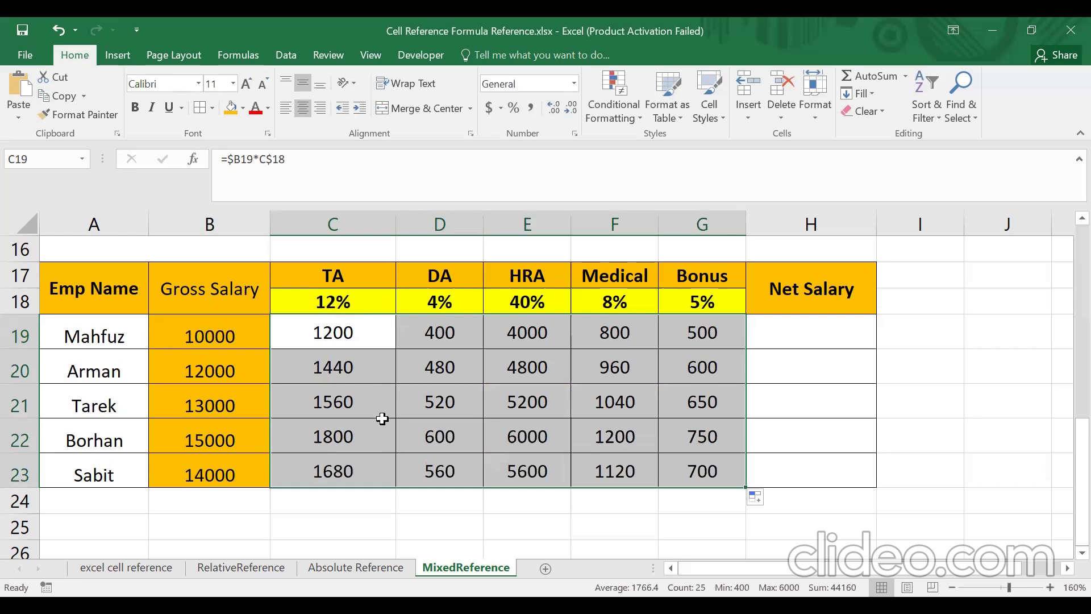
Calculate Net Salary in H19 with =SUM(B19:G19) and copy the formula down through H23
left_click(794, 328)
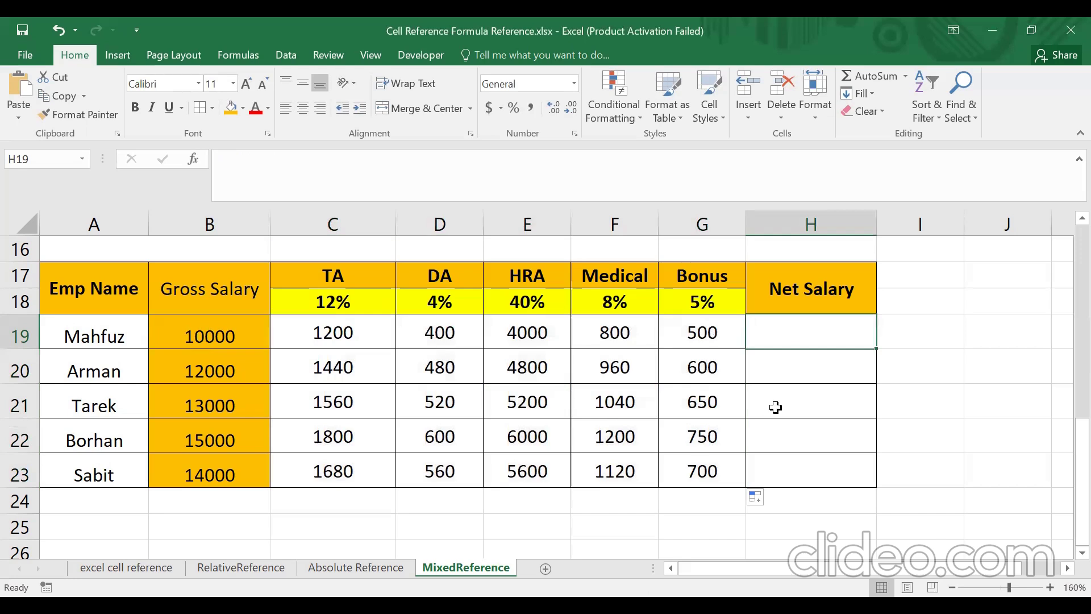
type("=s")
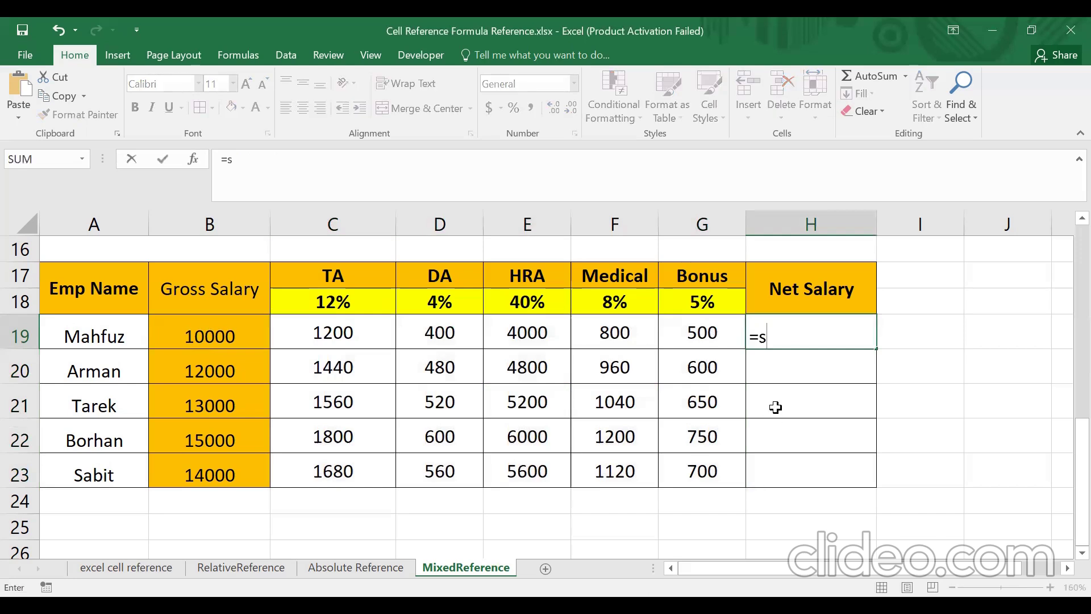
type("um(")
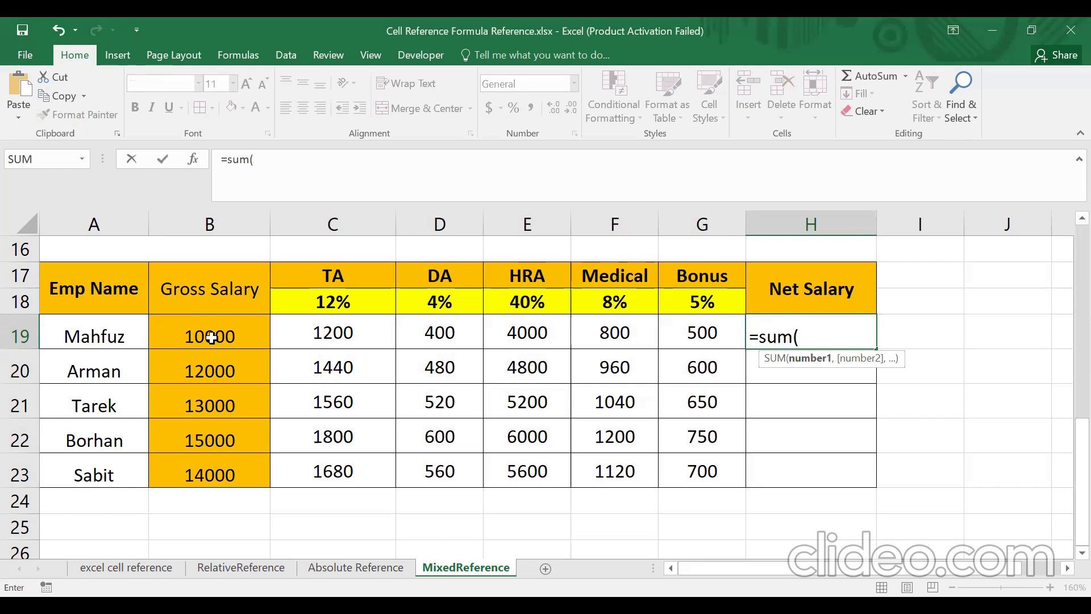
left_click(242, 337)
left_click_drag(242, 337, 702, 336)
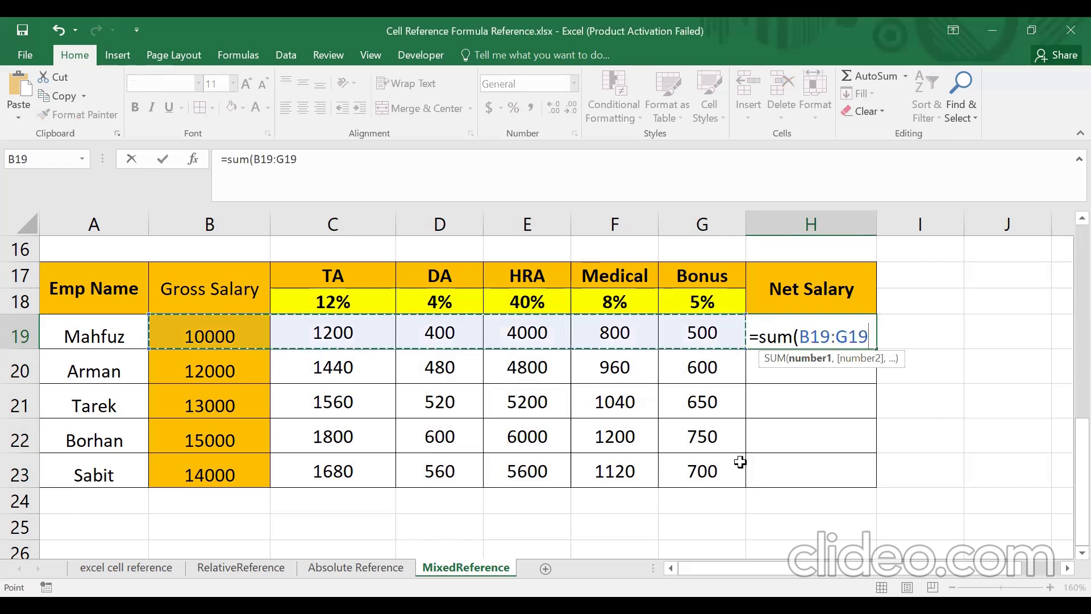
type(")")
key("Return")
left_click(824, 335)
left_click_drag(877, 351, 875, 484)
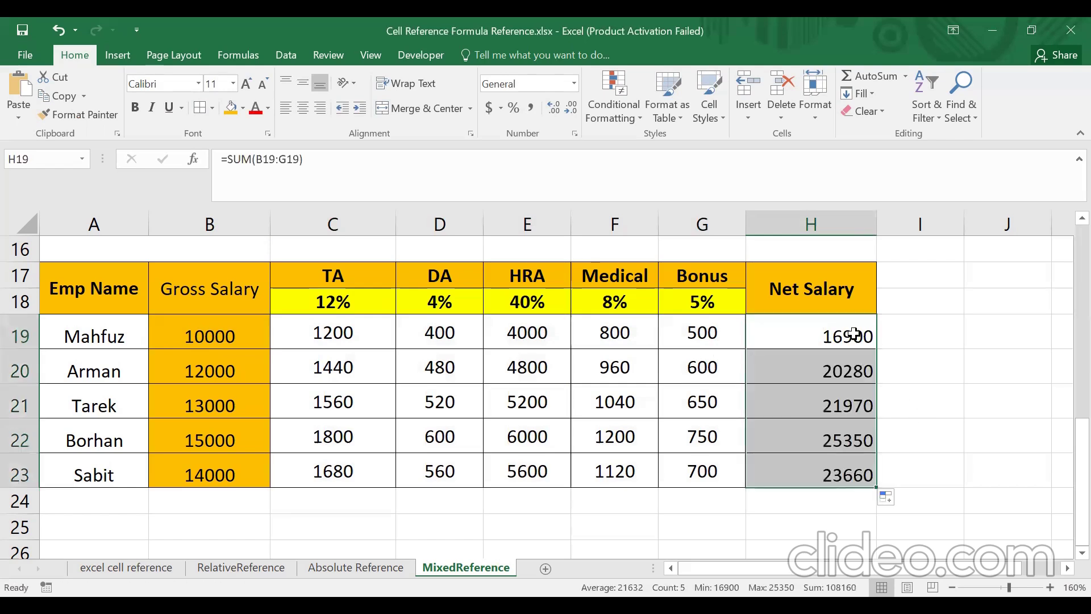
Make the Net Salary results in H19:H23 bold and centre them horizontally
left_click(142, 108)
left_click(303, 107)
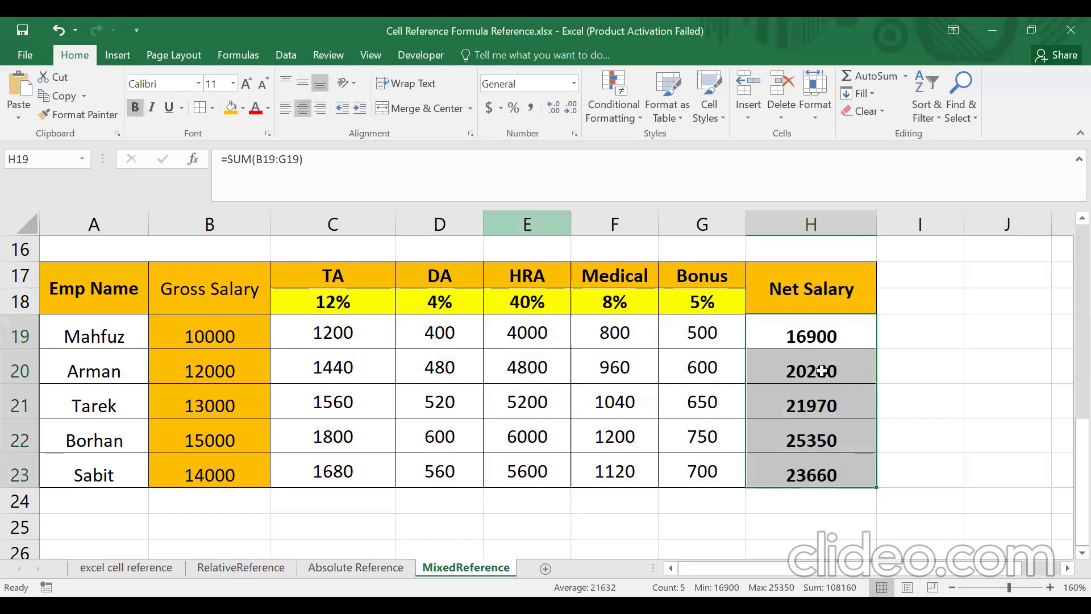
left_click(941, 396)
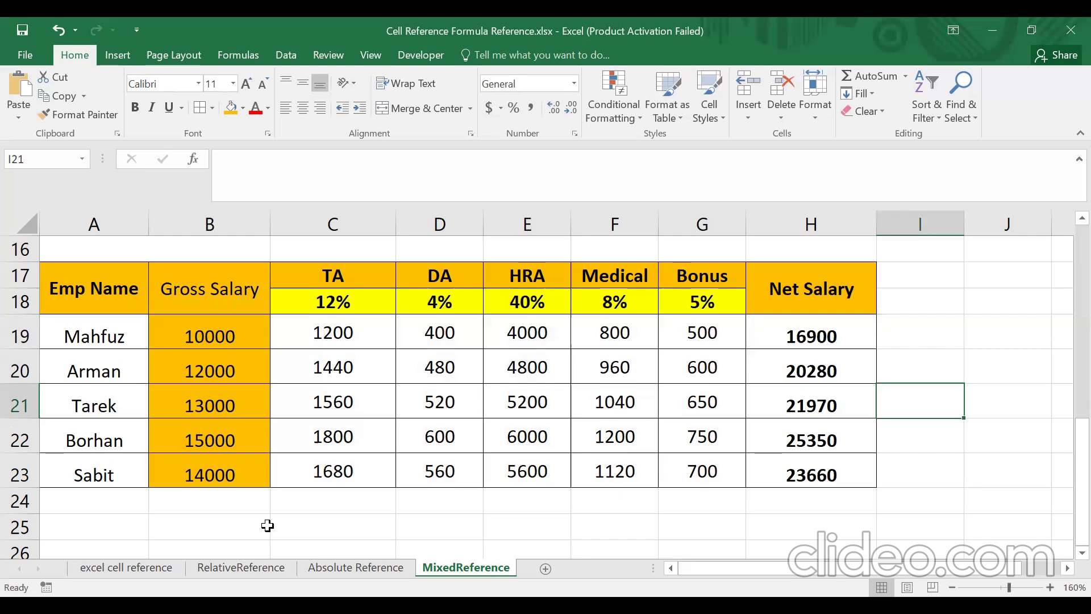
Return to the "excel cell reference" sheet and select the reference type definitions in F2 for review
scroll(473, 492, "up", 1)
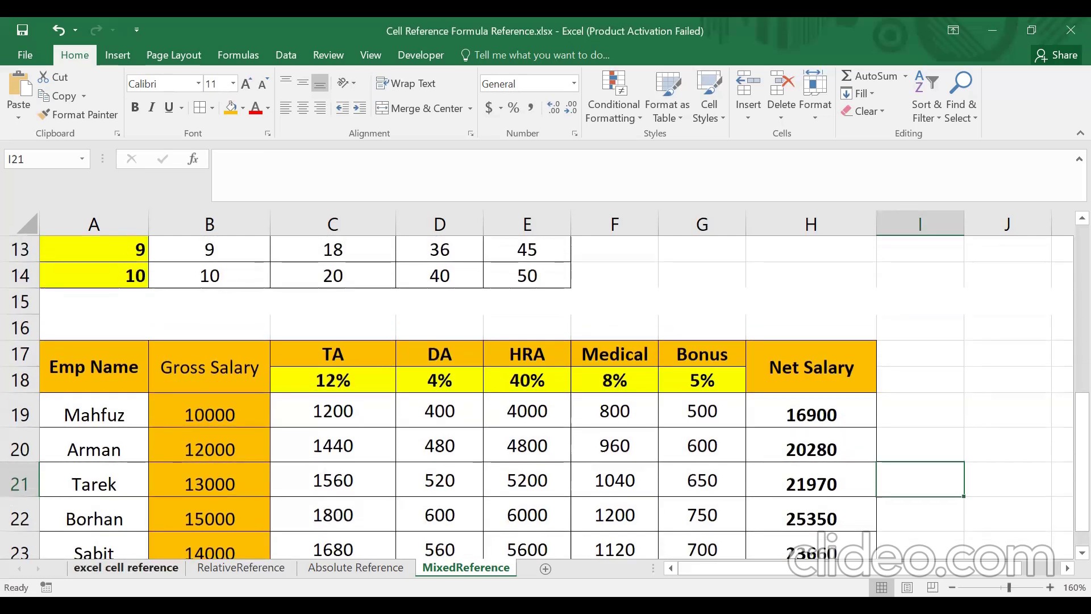
left_click(127, 567)
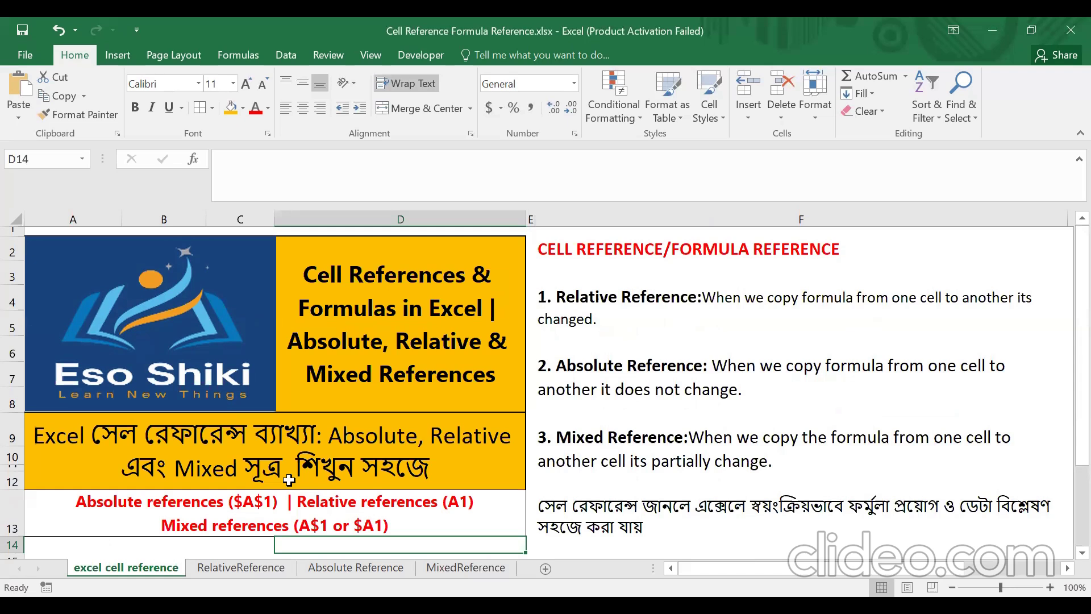
left_click(954, 378)
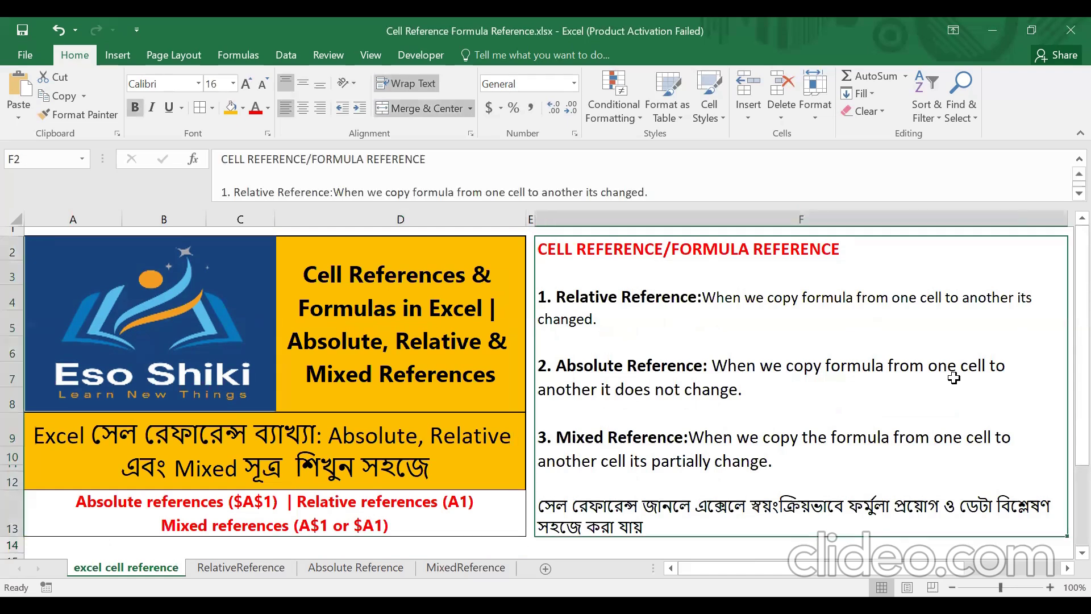